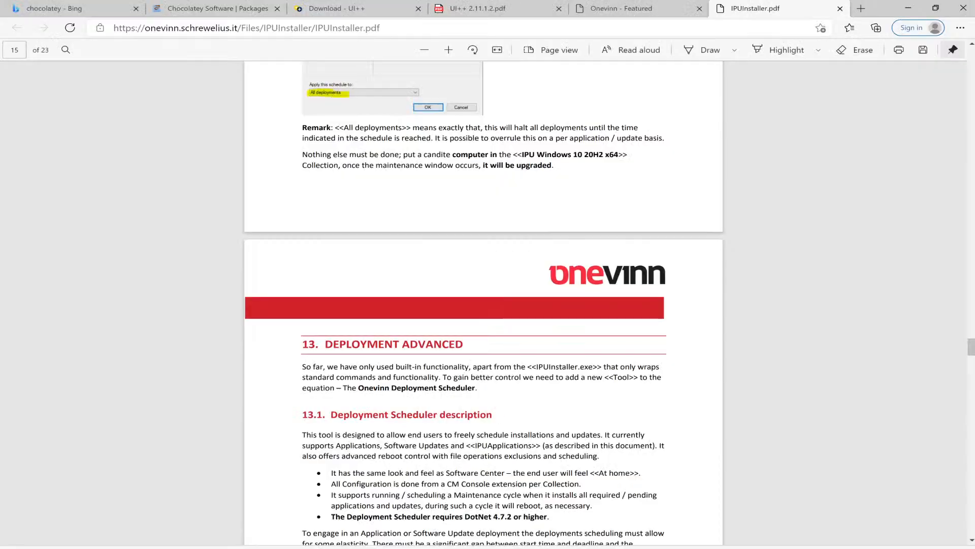
Review the IPU Installer description, the Deployment Scheduler picture and the download options on the Onevinn Featured page
{"action": "left_click", "coordinate": [651, 13]}
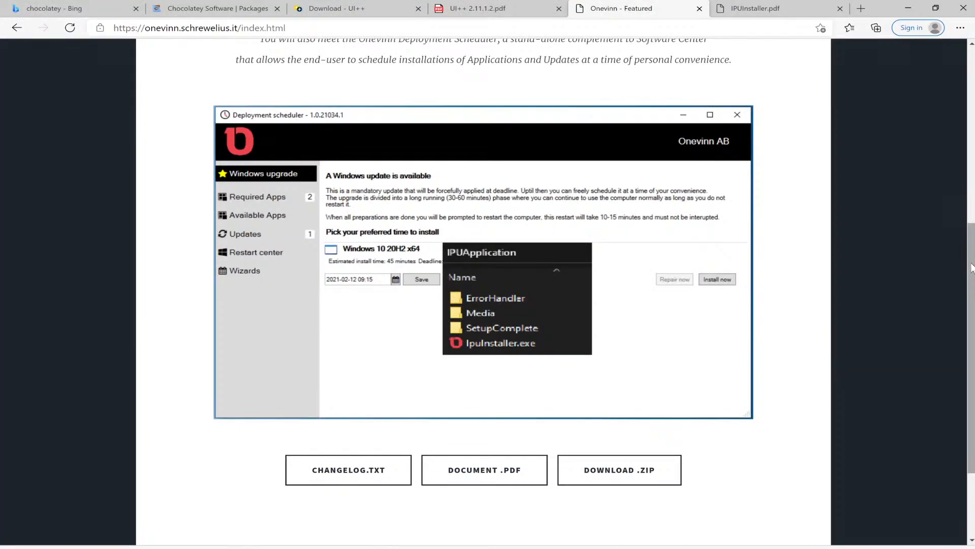
{"action": "scroll", "coordinate": [971, 267], "scroll_direction": "up", "scroll_amount": 3}
{"action": "scroll", "coordinate": [488, 292], "scroll_direction": "up", "scroll_amount": 3}
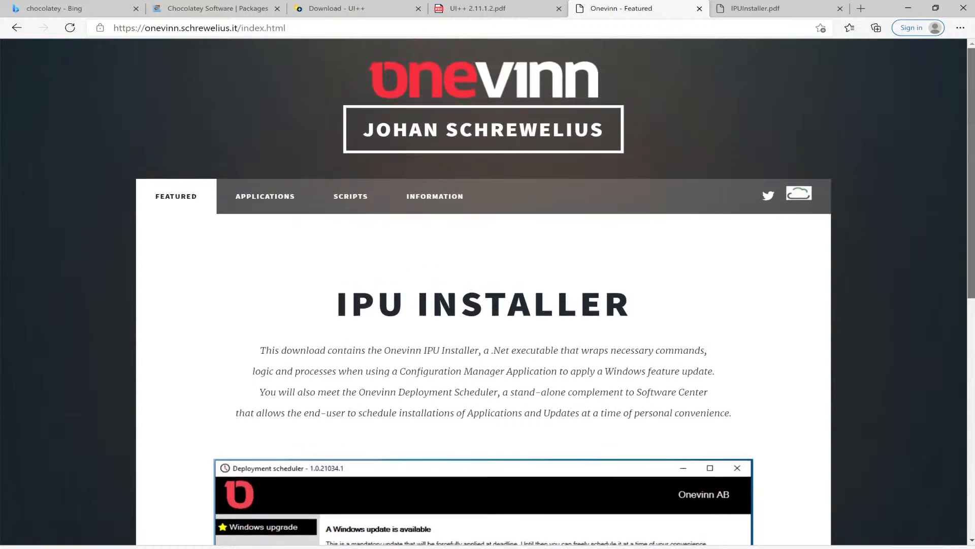
{"action": "left_click_drag", "start_coordinate": [971, 185], "coordinate": [971, 169]}
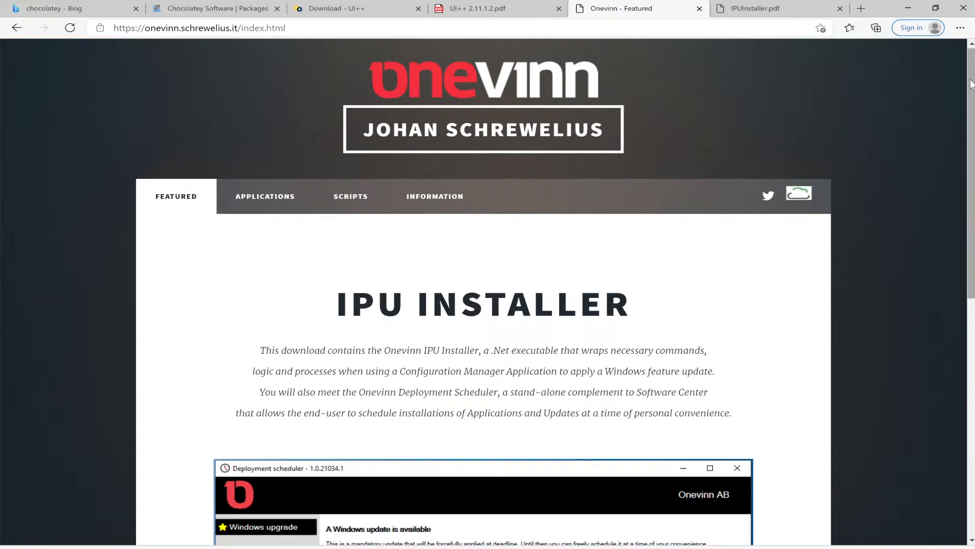
{"action": "scroll", "coordinate": [970, 86], "scroll_direction": "down", "scroll_amount": 1}
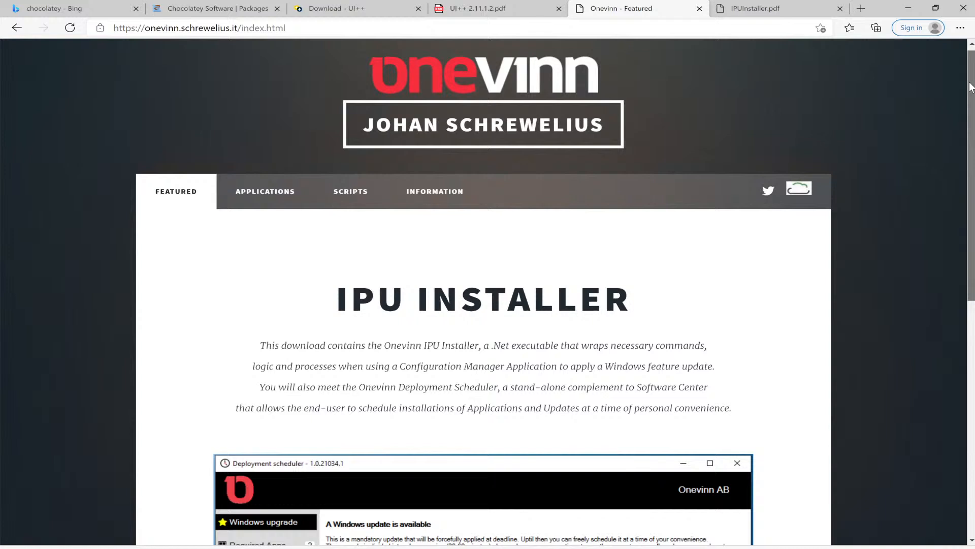
{"action": "left_click_drag", "start_coordinate": [970, 86], "coordinate": [964, 210]}
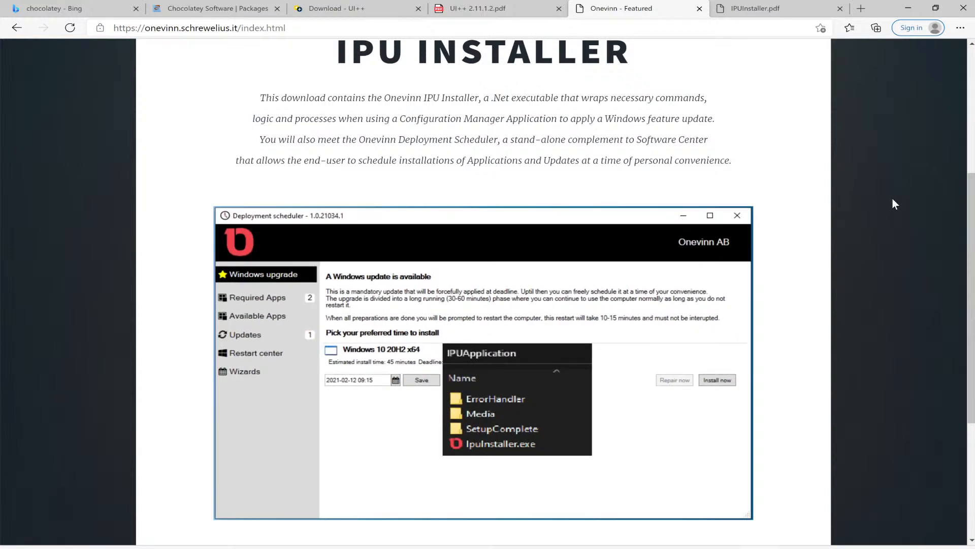
{"action": "left_click_drag", "start_coordinate": [971, 207], "coordinate": [971, 234]}
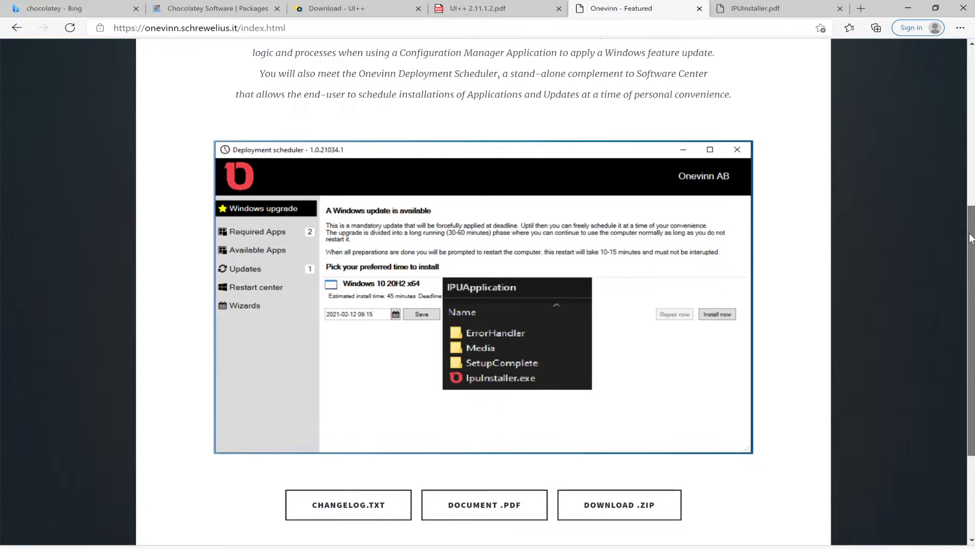
{"action": "left_click_drag", "start_coordinate": [971, 235], "coordinate": [972, 198]}
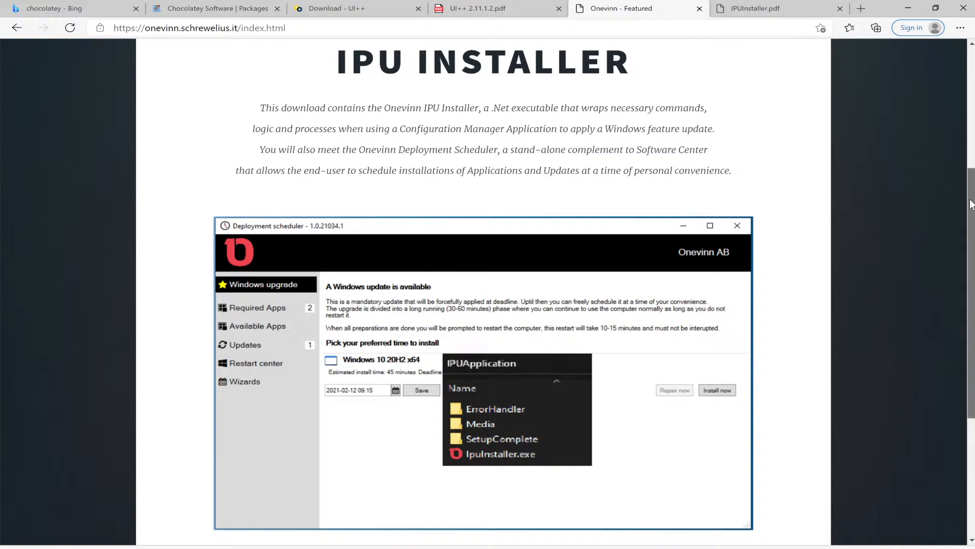
{"action": "left_click_drag", "start_coordinate": [970, 198], "coordinate": [971, 264]}
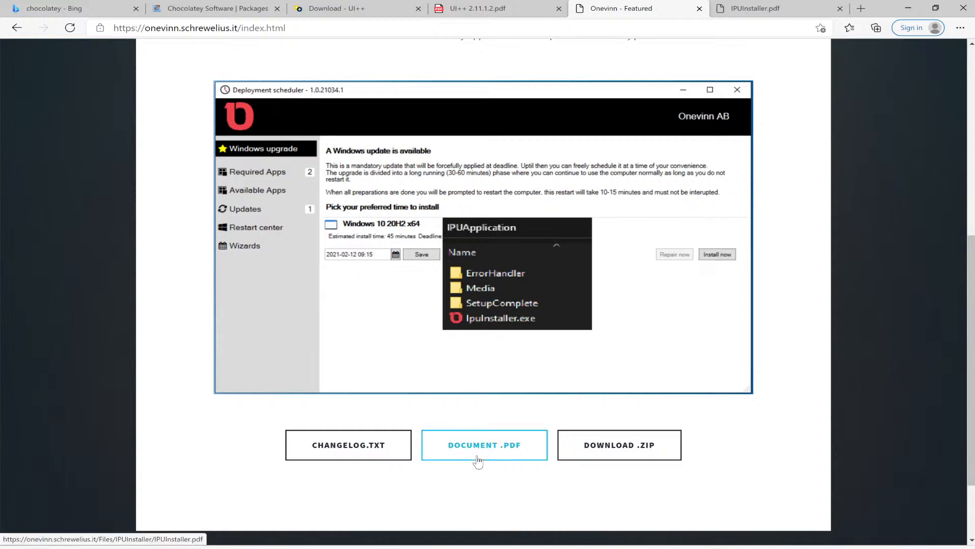
Return to the IPUInstaller.pdf guide and go from its table of contents to the Hardware inventory chapter
{"action": "left_click", "coordinate": [739, 11]}
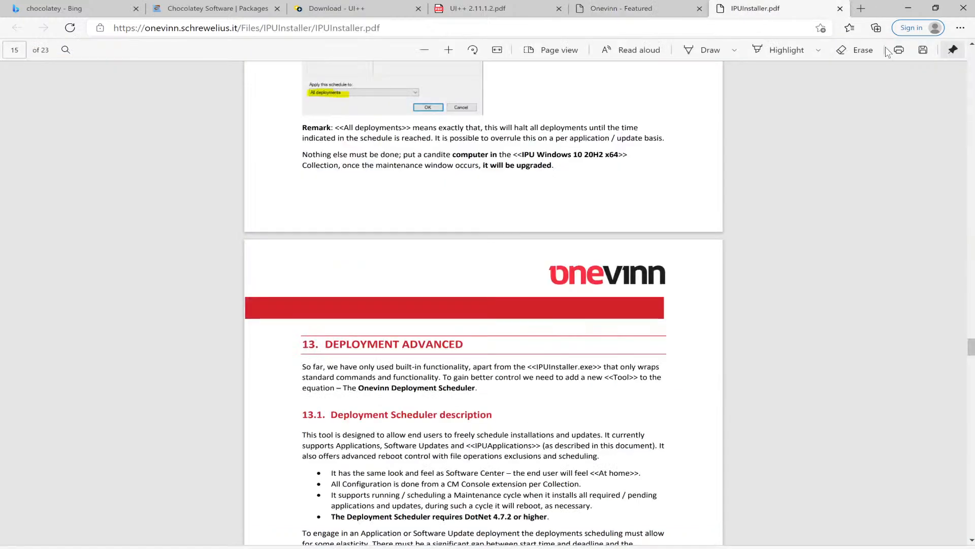
{"action": "left_click_drag", "start_coordinate": [971, 347], "coordinate": [972, 81]}
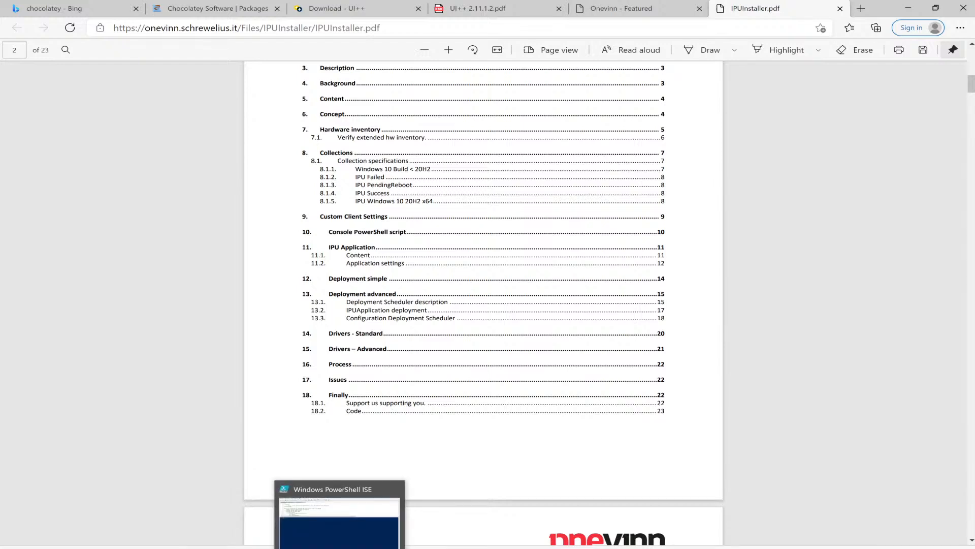
{"action": "left_click", "coordinate": [355, 134]}
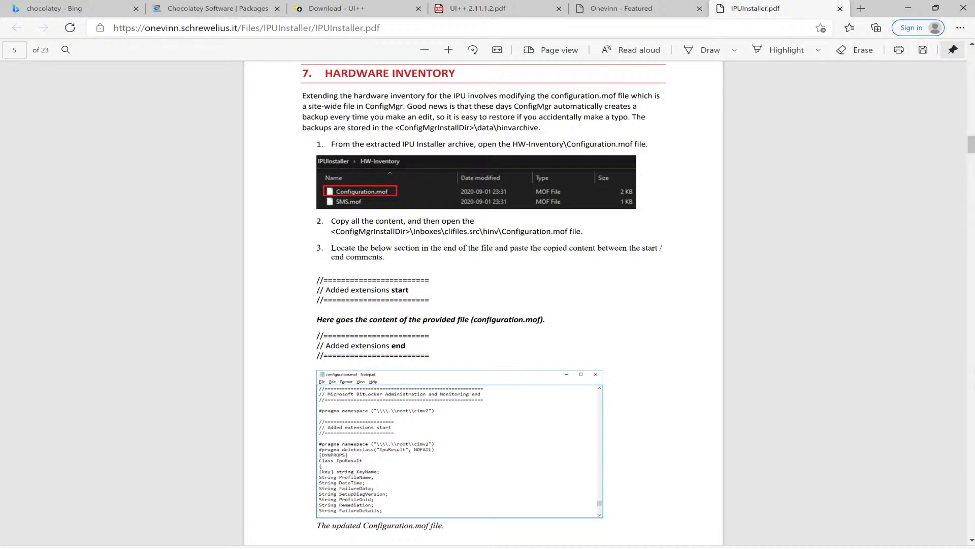
Switch to Windows PowerShell ISE and run the IPUApp_CMSetup.ps1 script
{"action": "left_click", "coordinate": [339, 523]}
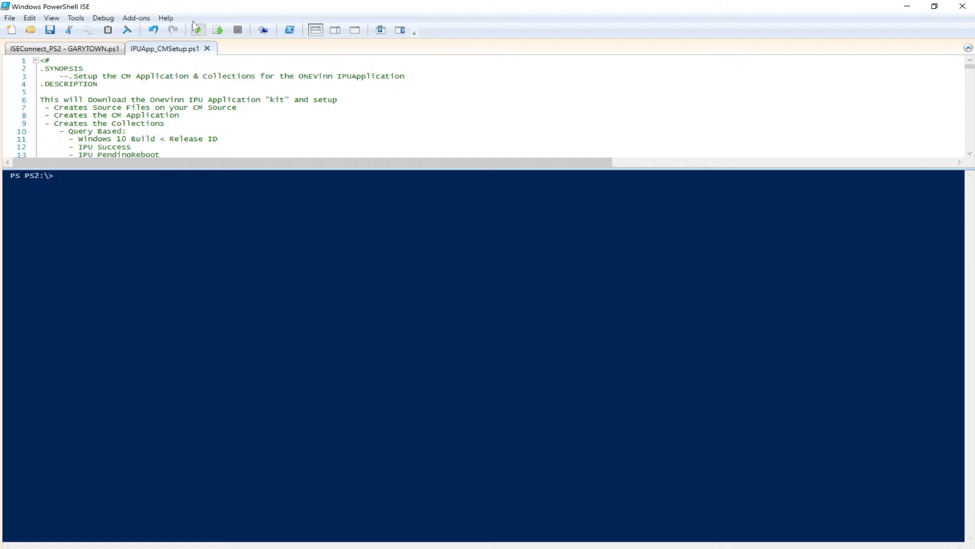
{"action": "left_click", "coordinate": [197, 30]}
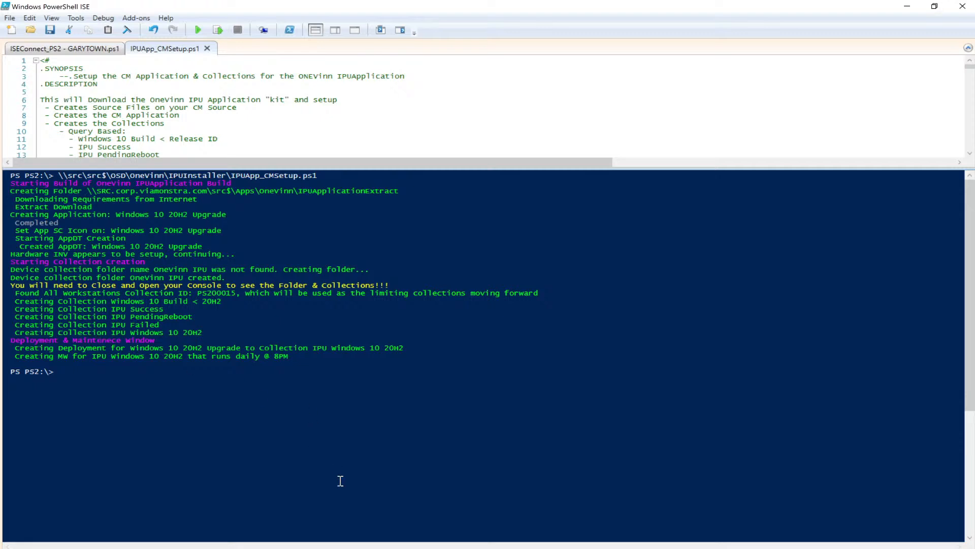
Switch to the Configuration Manager console and look through the applications list and the device collections
{"action": "mouse_move", "coordinate": [369, 546]}
{"action": "left_click", "coordinate": [369, 520]}
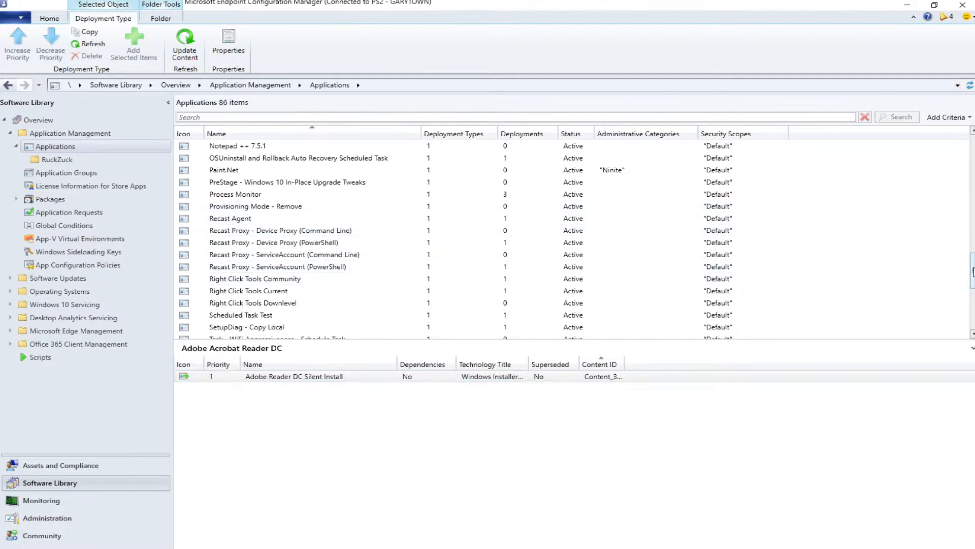
{"action": "left_click_drag", "start_coordinate": [973, 272], "coordinate": [972, 299]}
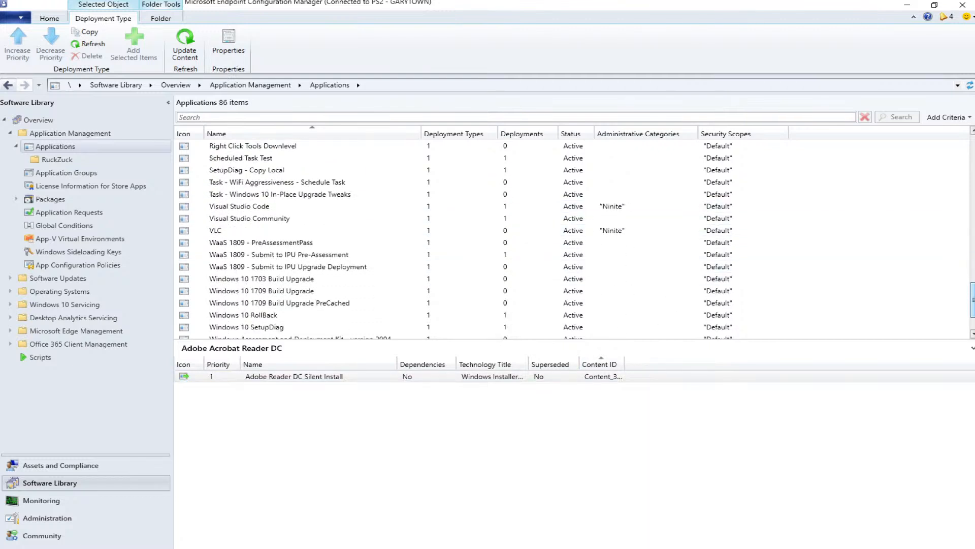
{"action": "scroll", "coordinate": [293, 261], "scroll_direction": "down", "scroll_amount": 2}
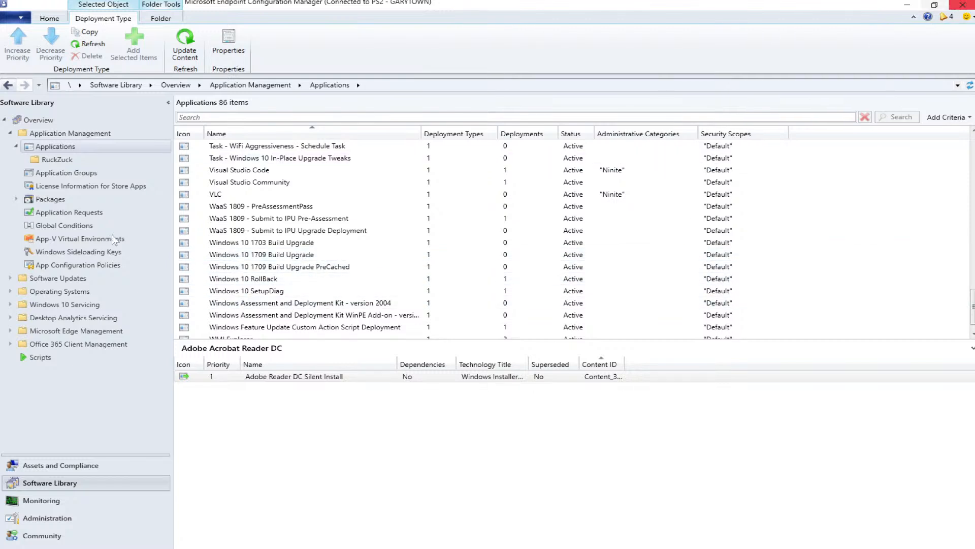
{"action": "left_click", "coordinate": [33, 470]}
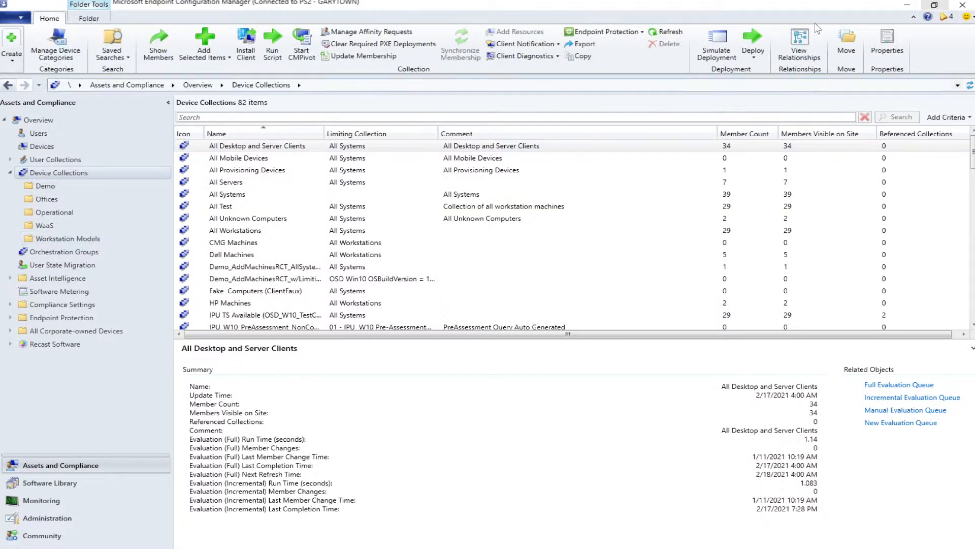
Close and reopen the Configuration Manager console, and show the OneVinn IPU folder under Device Collections
{"action": "left_click", "coordinate": [960, 7]}
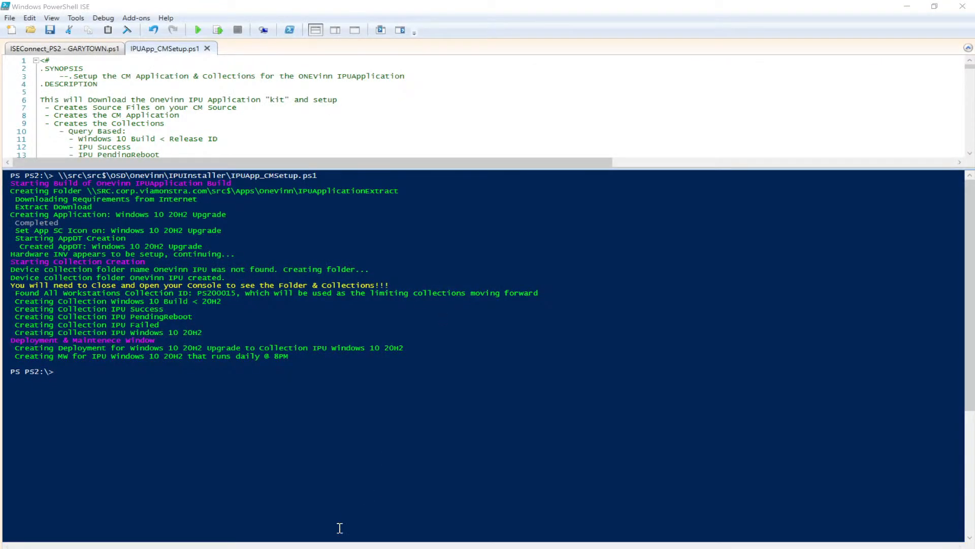
{"action": "key", "text": "super"}
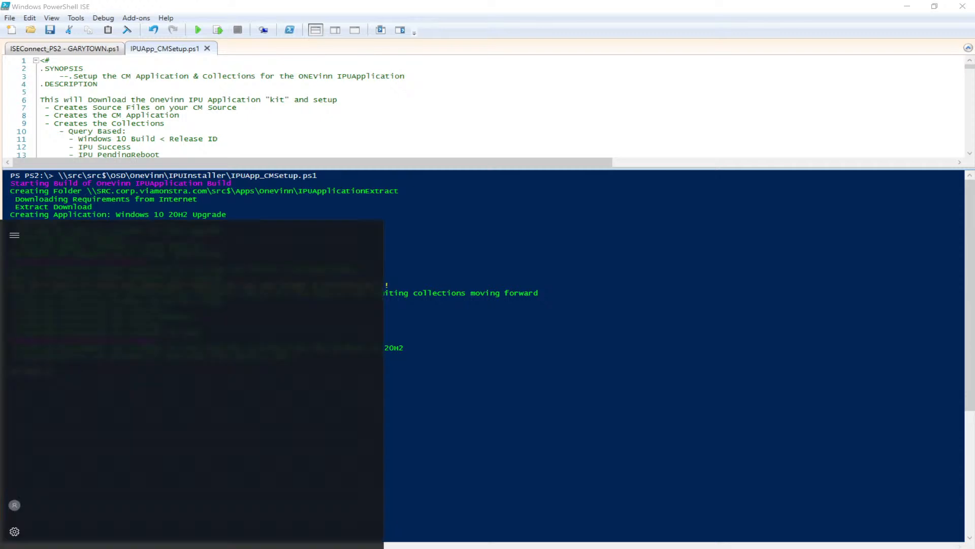
{"action": "left_click", "coordinate": [281, 469]}
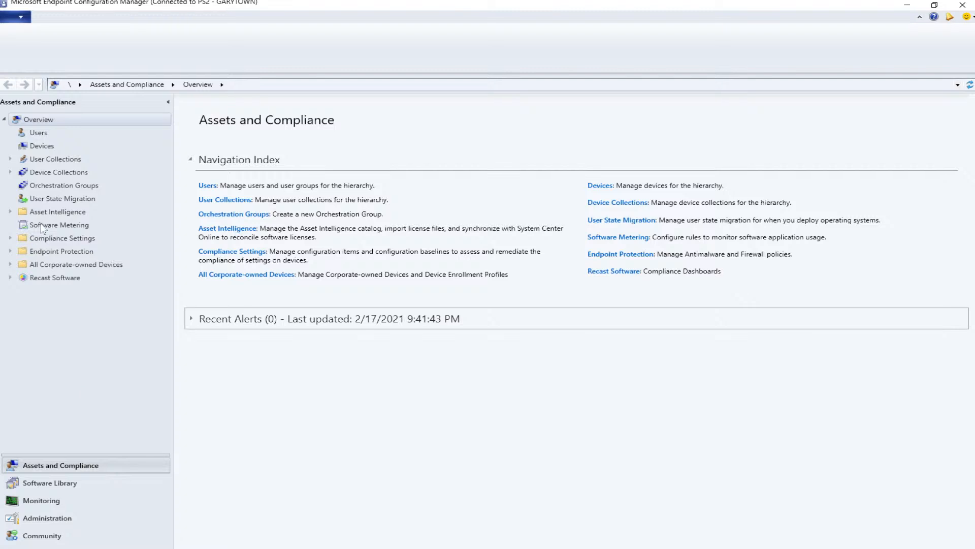
{"action": "left_click", "coordinate": [10, 172]}
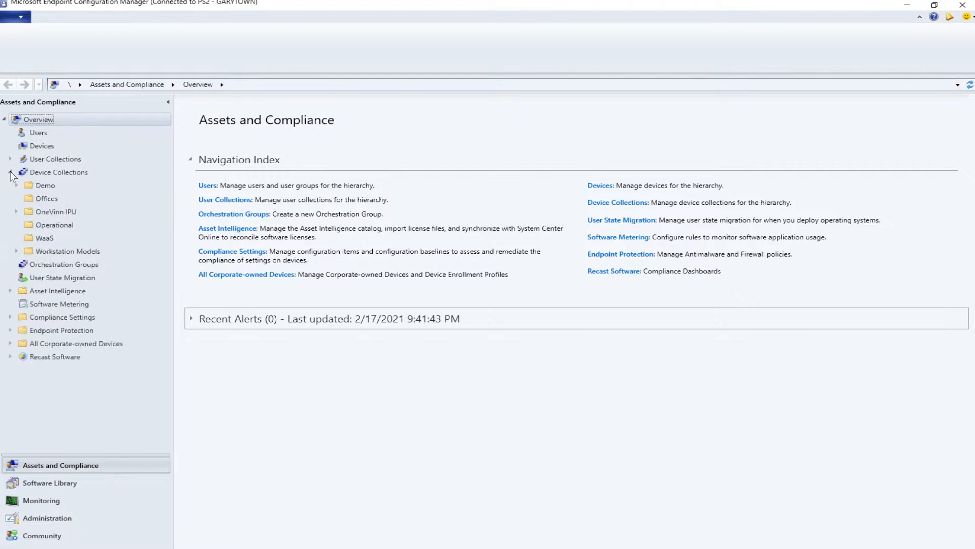
{"action": "left_click", "coordinate": [57, 213]}
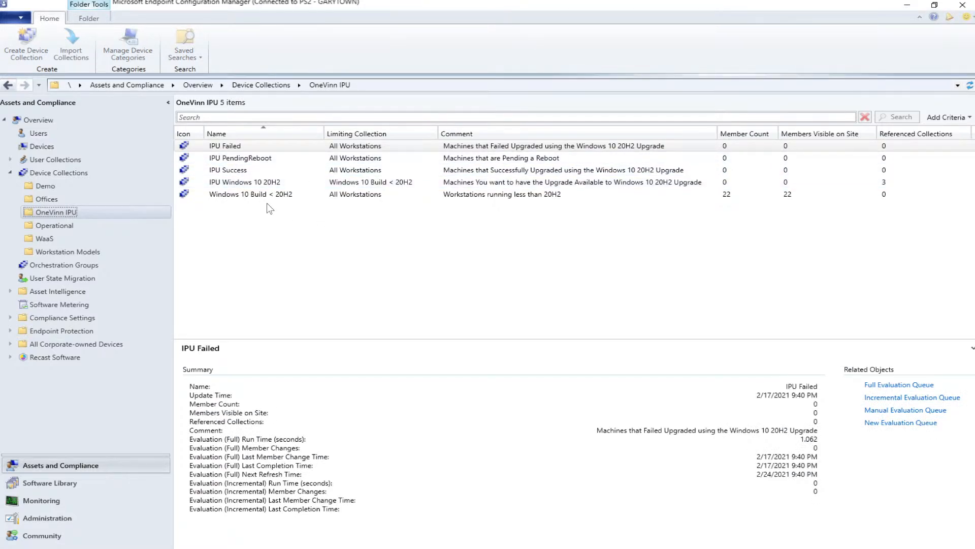
Open the Query IPU Success membership rule in the properties of the IPU Success collection
{"action": "left_click", "coordinate": [247, 171]}
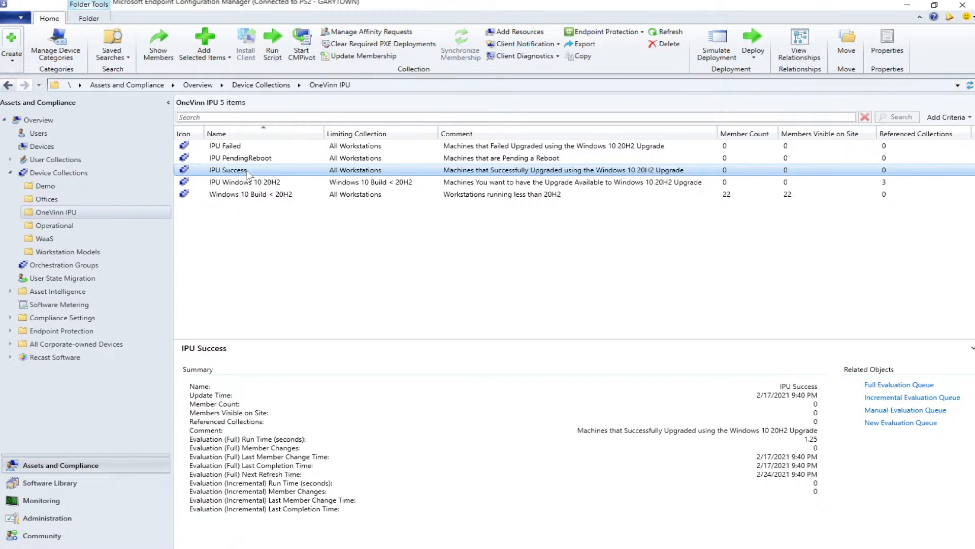
{"action": "right_click", "coordinate": [248, 174]}
{"action": "left_click", "coordinate": [303, 466]}
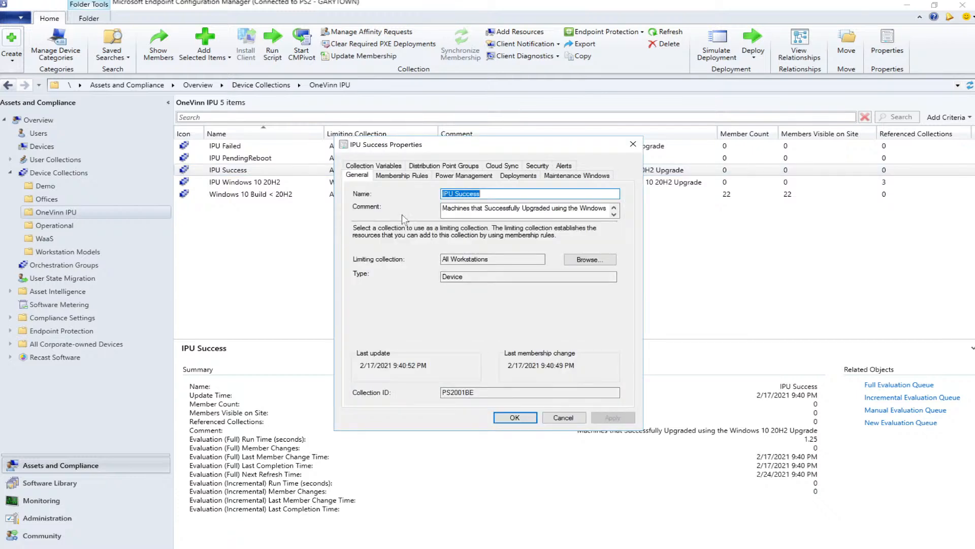
{"action": "left_click", "coordinate": [401, 175]}
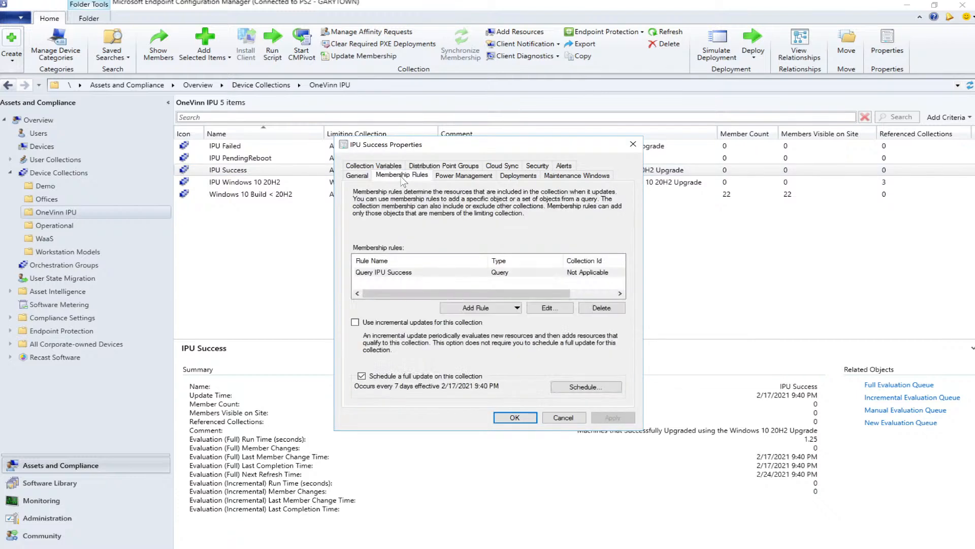
{"action": "left_click", "coordinate": [401, 273]}
{"action": "left_click", "coordinate": [550, 308]}
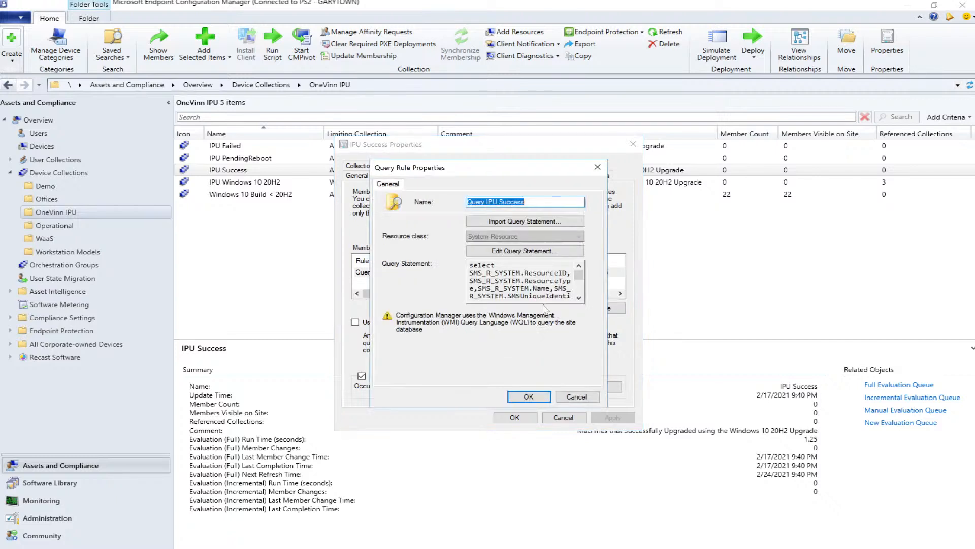
Examine the rule's query statement for the IpuResult class and the LastStatus condition, and close the properties without saving
{"action": "left_click", "coordinate": [579, 298]}
{"action": "left_click", "coordinate": [579, 299]}
{"action": "left_click", "coordinate": [579, 298]}
{"action": "left_click", "coordinate": [579, 299]}
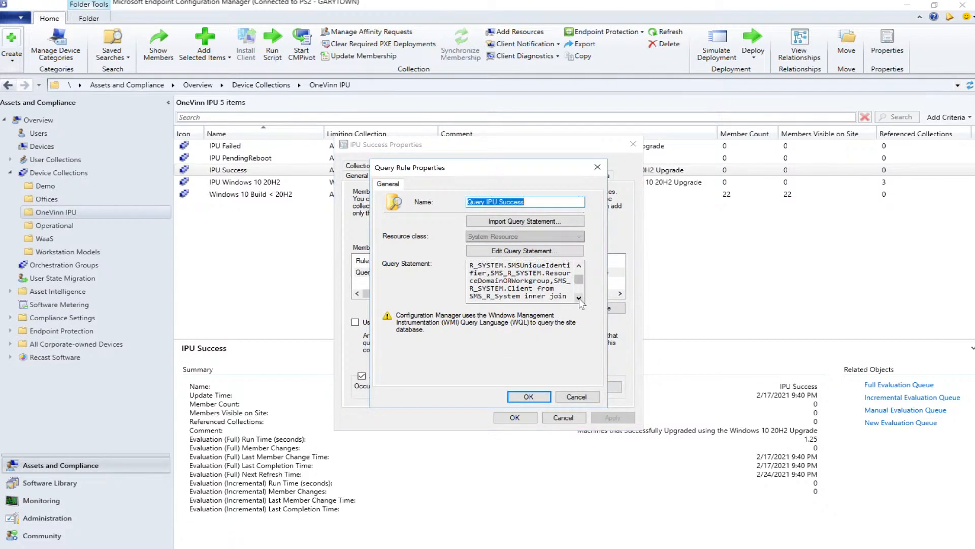
{"action": "left_click", "coordinate": [579, 299]}
{"action": "left_click", "coordinate": [579, 299]}
{"action": "left_click", "coordinate": [579, 299]}
{"action": "left_click", "coordinate": [579, 298]}
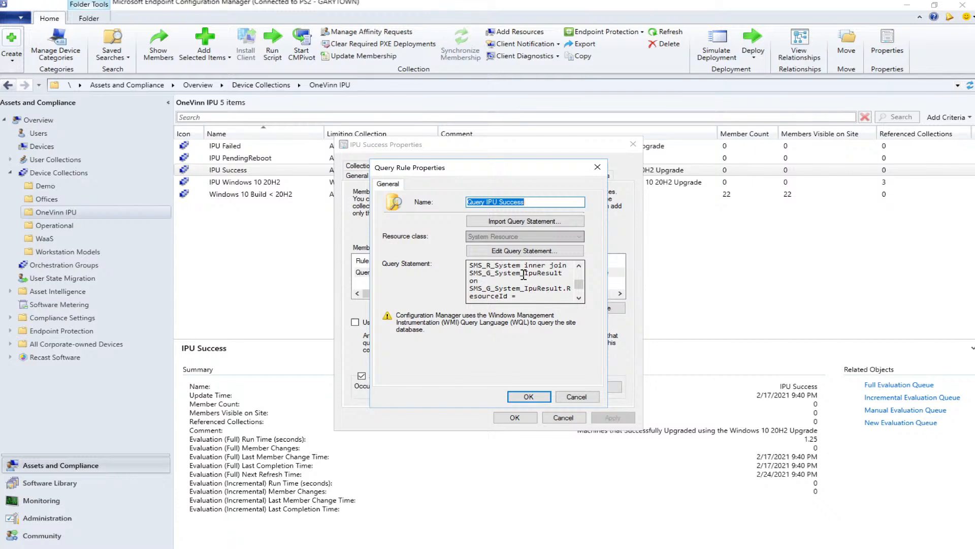
{"action": "left_click_drag", "start_coordinate": [524, 275], "coordinate": [565, 272]}
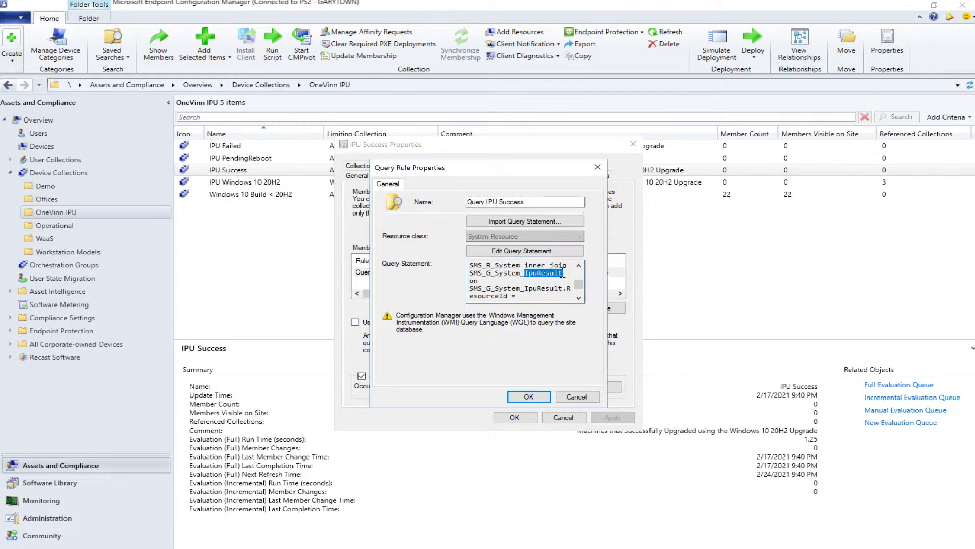
{"action": "left_click_drag", "start_coordinate": [580, 285], "coordinate": [520, 297]}
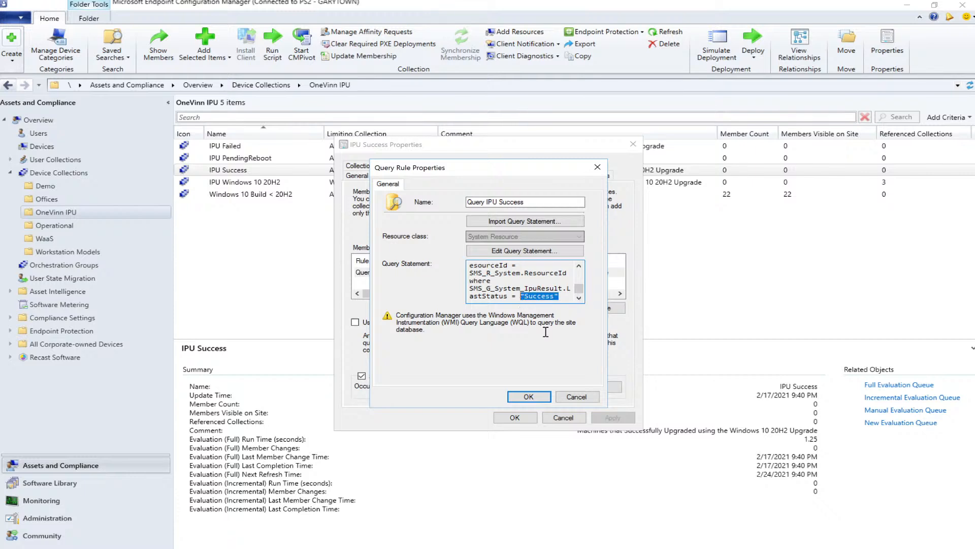
{"action": "left_click", "coordinate": [573, 396]}
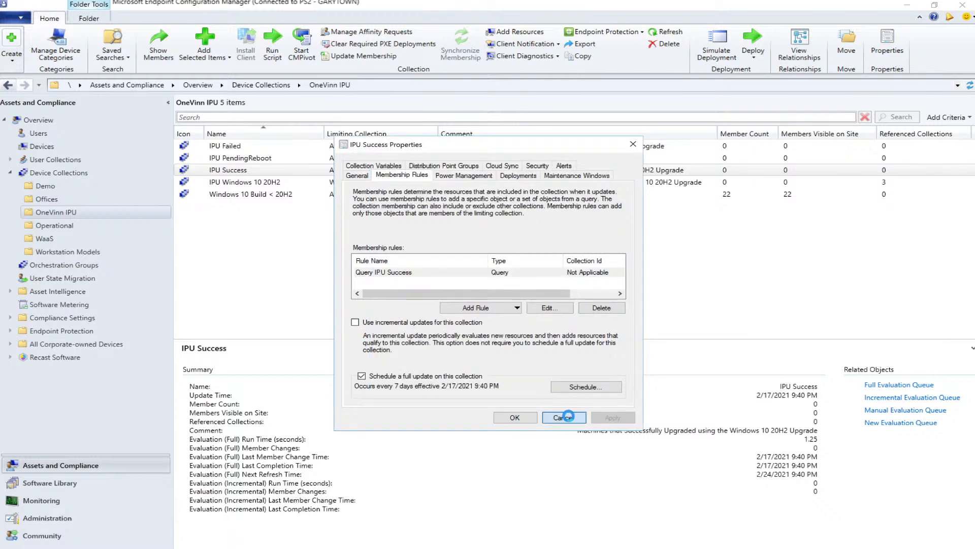
{"action": "left_click", "coordinate": [567, 417]}
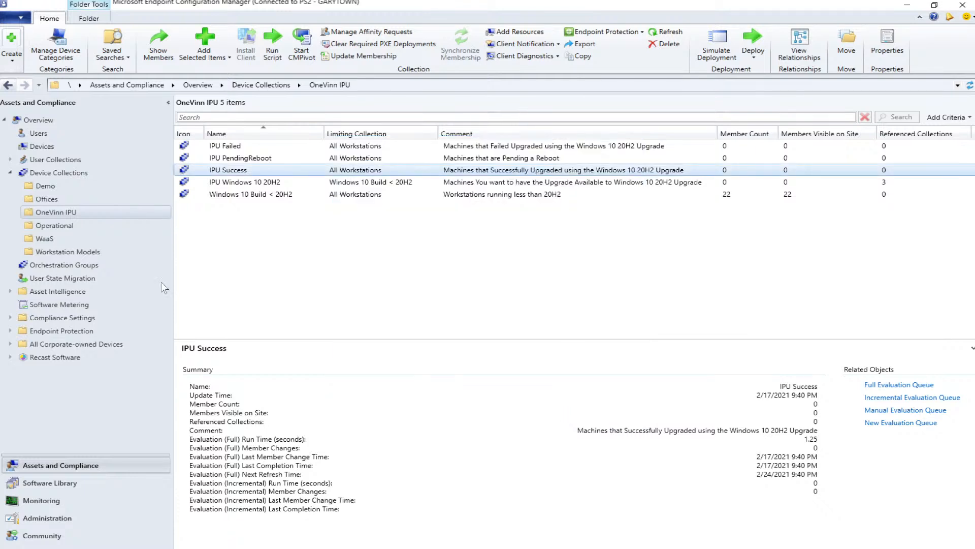
Show the list of client settings in the Administration workspace
{"action": "left_click", "coordinate": [46, 519]}
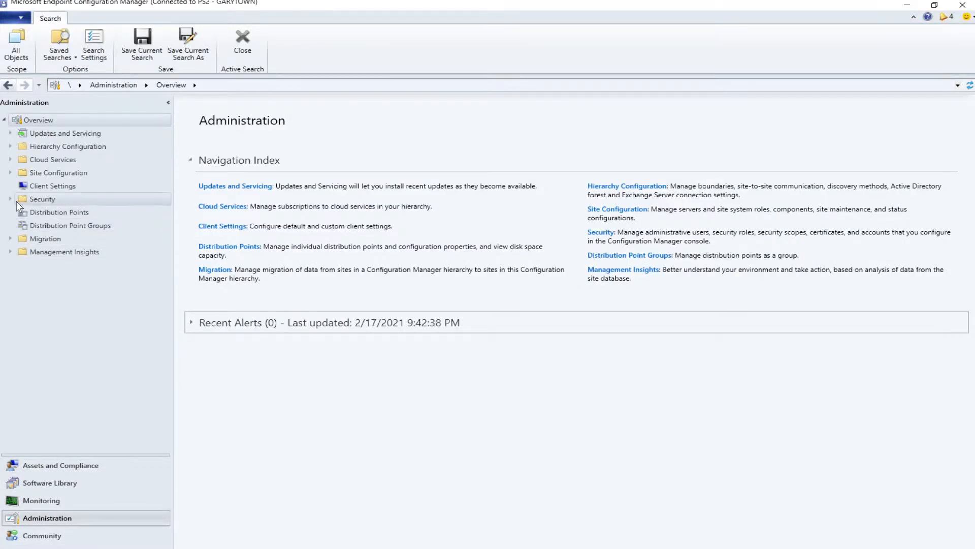
{"action": "left_click", "coordinate": [42, 188]}
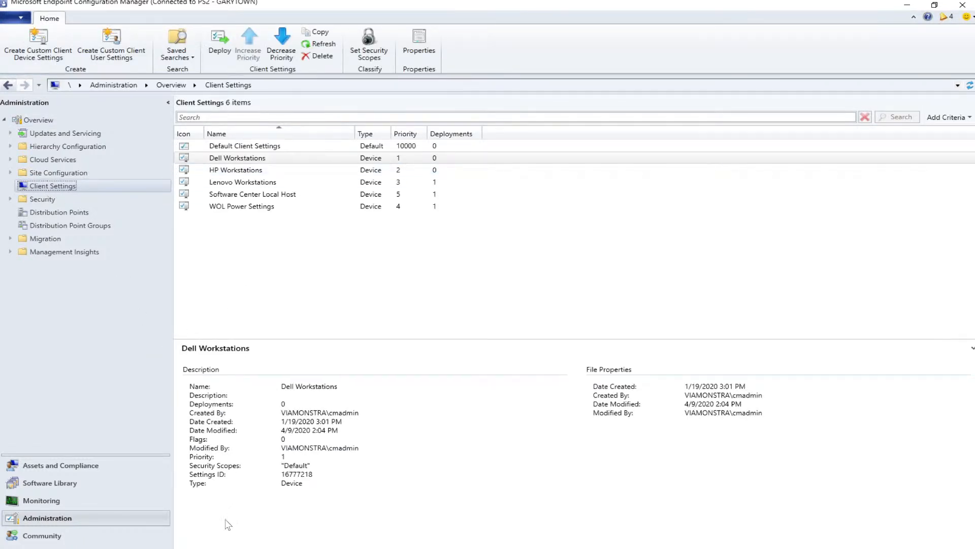
Open the properties of Default Client Settings
{"action": "left_click", "coordinate": [191, 547]}
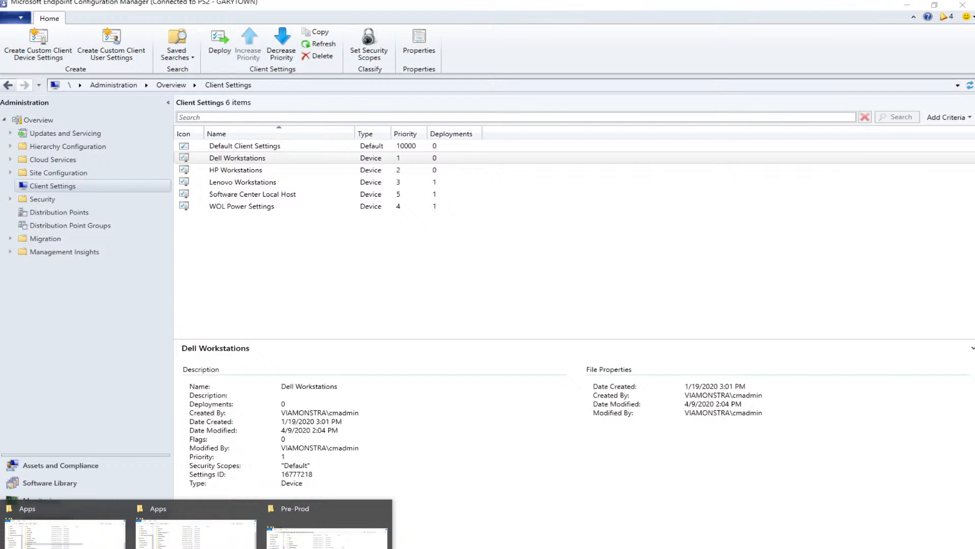
{"action": "left_click", "coordinate": [255, 147]}
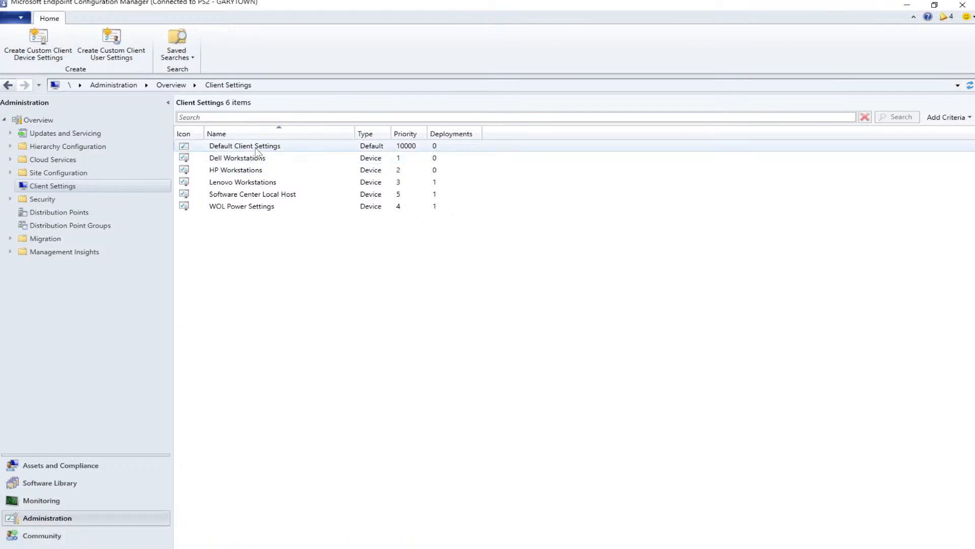
{"action": "right_click", "coordinate": [255, 148]}
{"action": "left_click", "coordinate": [268, 153]}
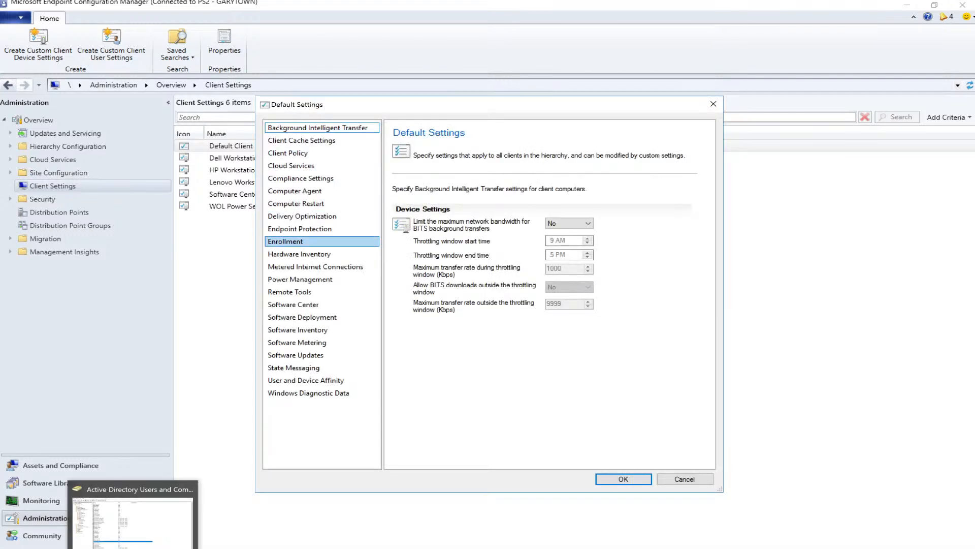
Switch to the File Explorer window and browse to D:\Program Files\Microsoft Configuration Manager\inboxes
{"action": "left_click", "coordinate": [191, 548]}
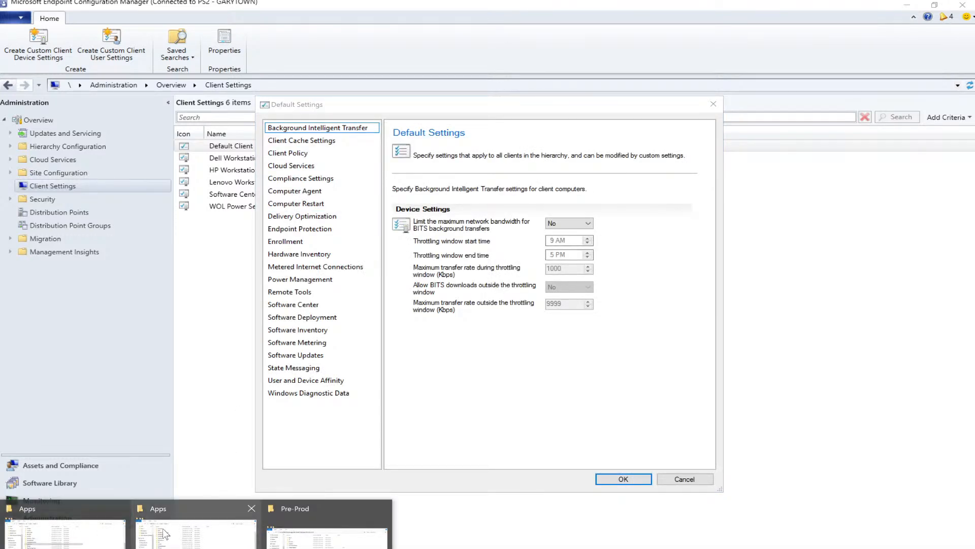
{"action": "left_click", "coordinate": [97, 543]}
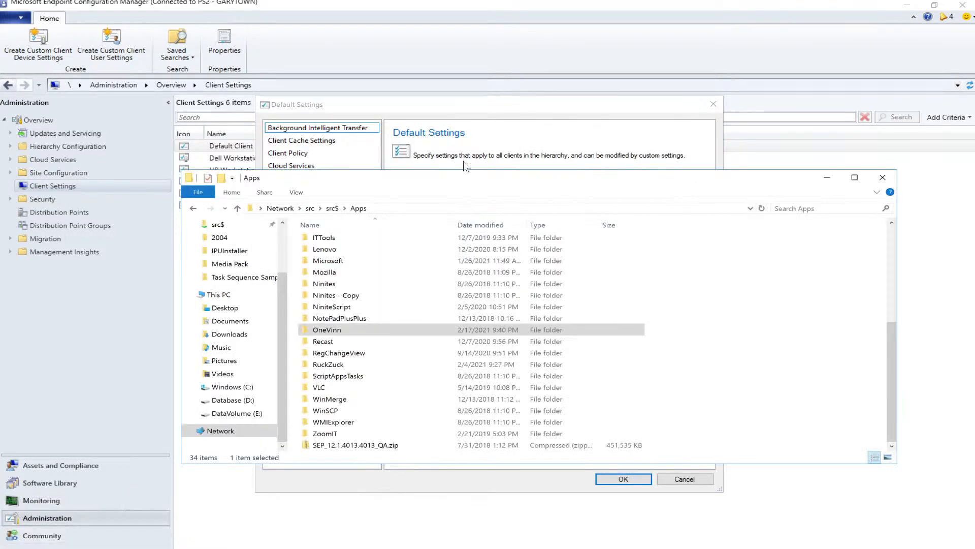
{"action": "left_click", "coordinate": [244, 403]}
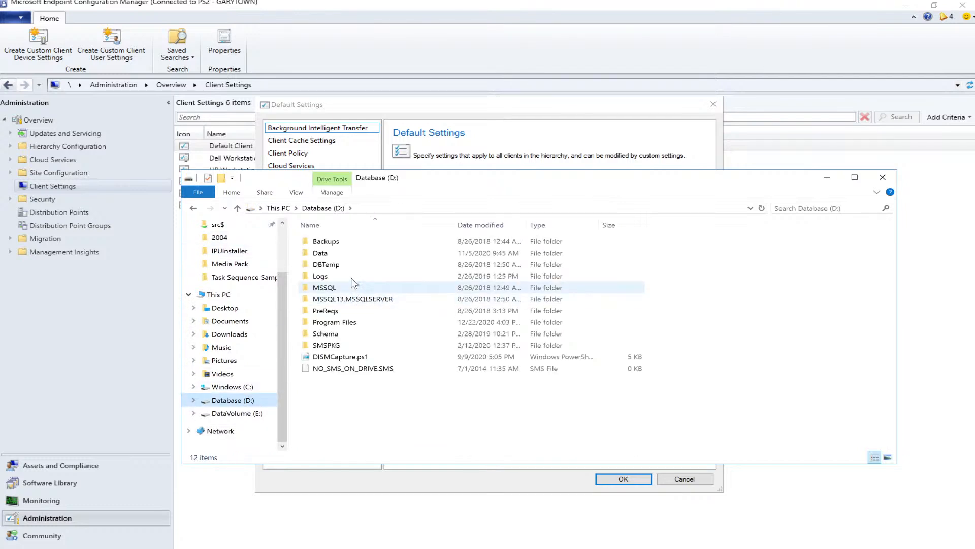
{"action": "double_click", "coordinate": [335, 322]}
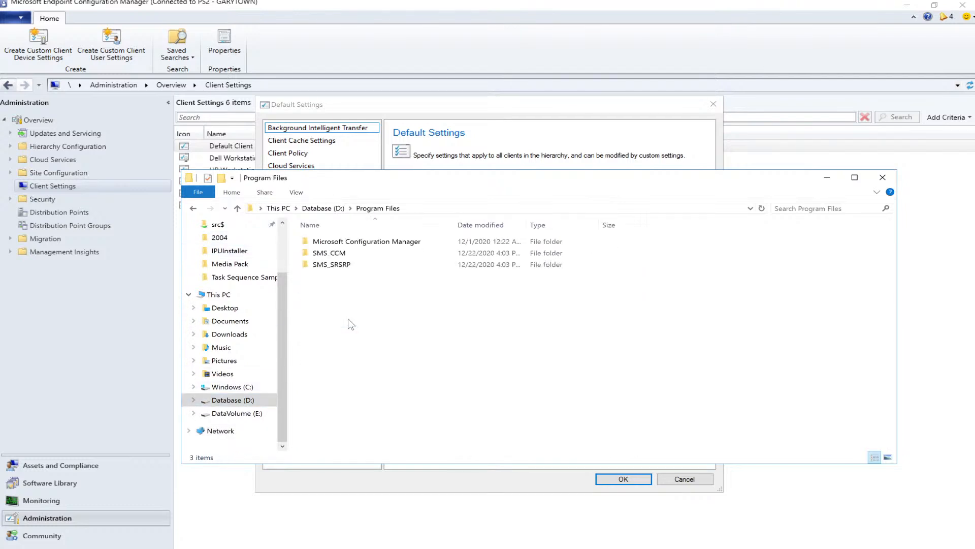
{"action": "left_click", "coordinate": [374, 243]}
{"action": "double_click", "coordinate": [373, 242]}
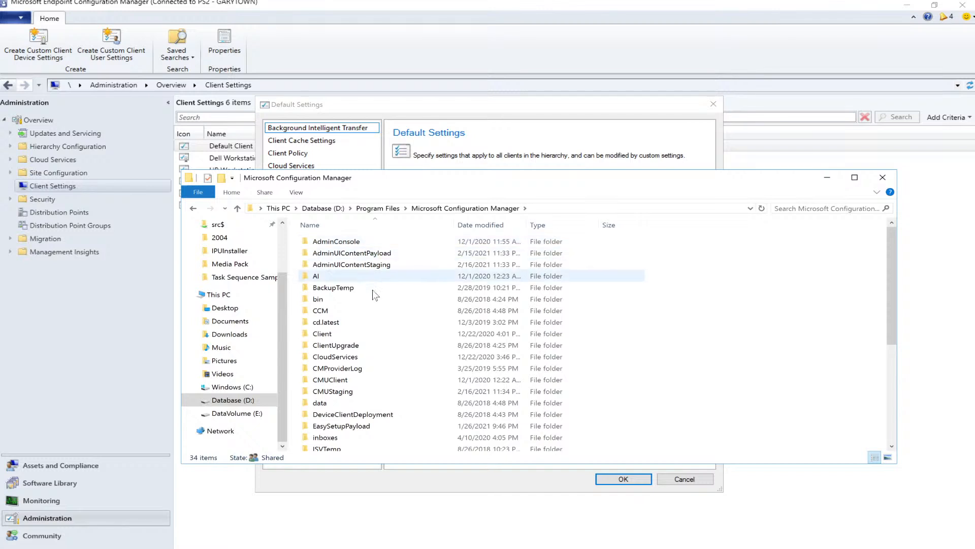
{"action": "double_click", "coordinate": [371, 438]}
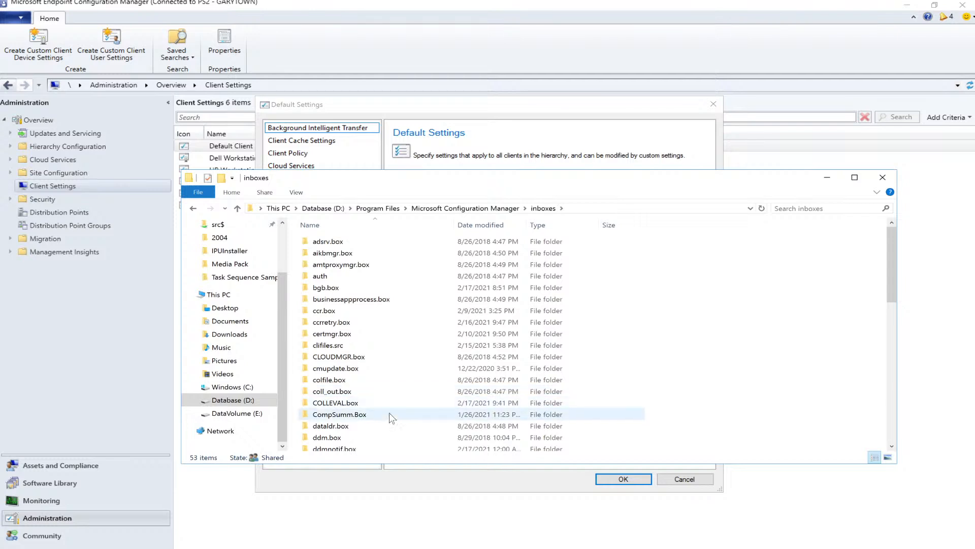
Open configuration.mof from the clifiles.src\hinv folder inside inboxes
{"action": "mouse_move", "coordinate": [888, 297]}
{"action": "left_mouse_down"}
{"action": "mouse_move", "coordinate": [875, 426]}
{"action": "mouse_move", "coordinate": [883, 304]}
{"action": "left_mouse_up"}
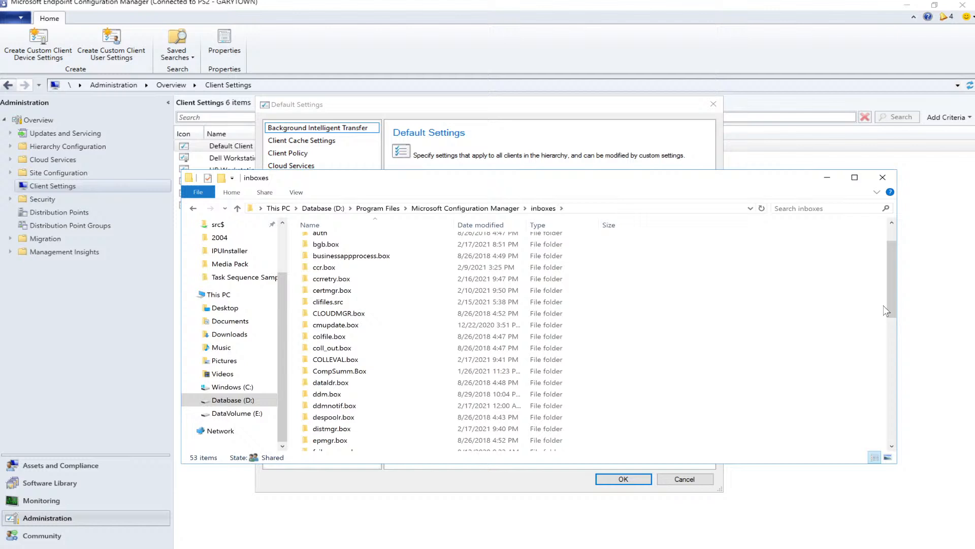
{"action": "double_click", "coordinate": [329, 303]}
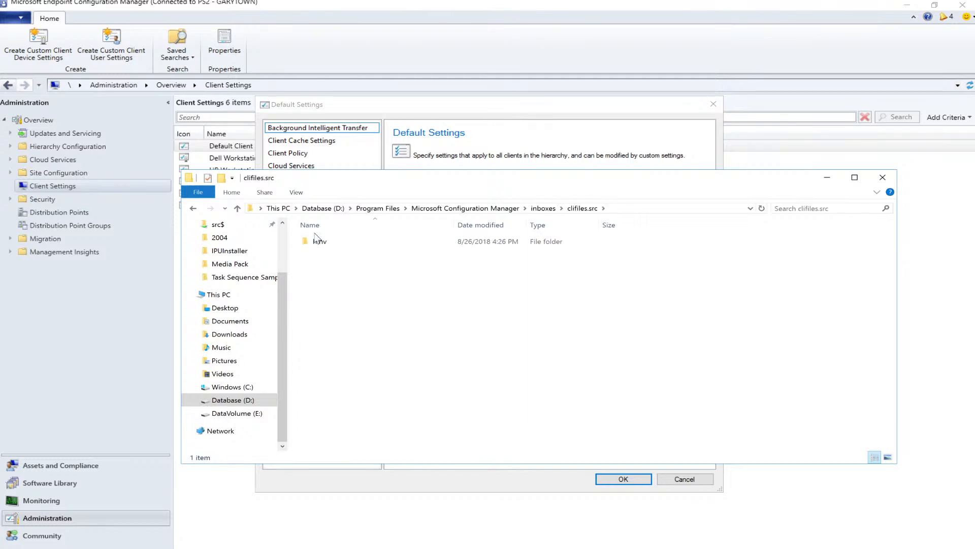
{"action": "left_click", "coordinate": [312, 242]}
{"action": "double_click", "coordinate": [312, 241]}
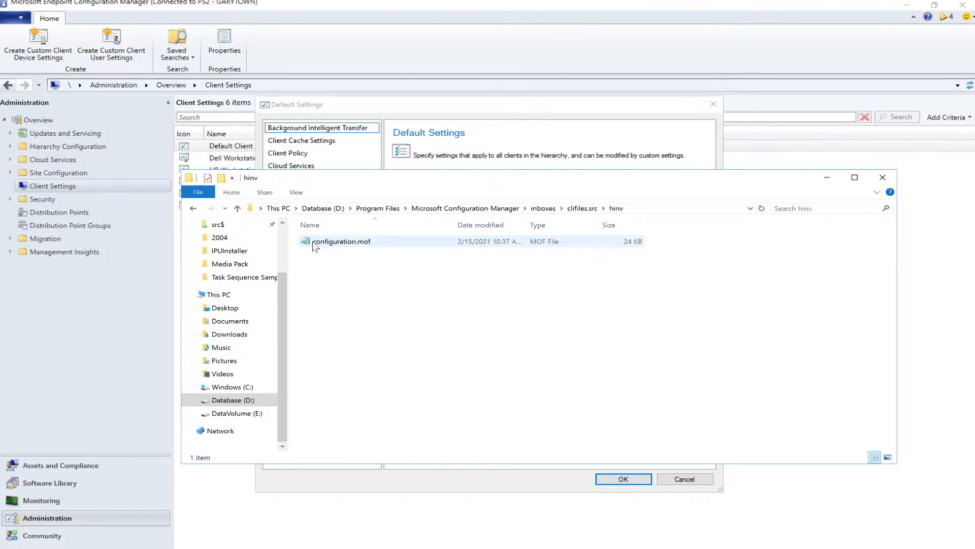
{"action": "double_click", "coordinate": [354, 244]}
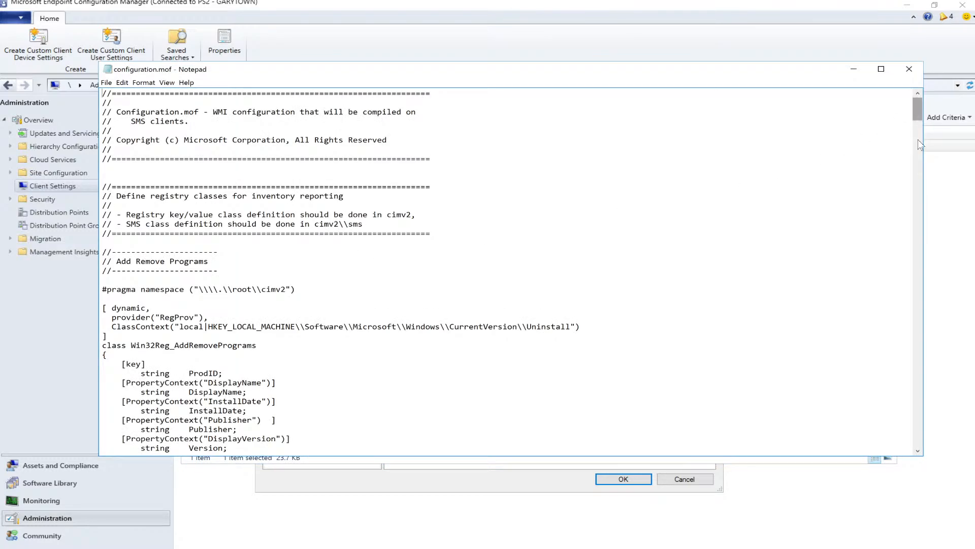
Highlight the whole IpuResult class and instance definition near the end of configuration.mof to examine it
{"action": "left_click_drag", "start_coordinate": [918, 139], "coordinate": [929, 436]}
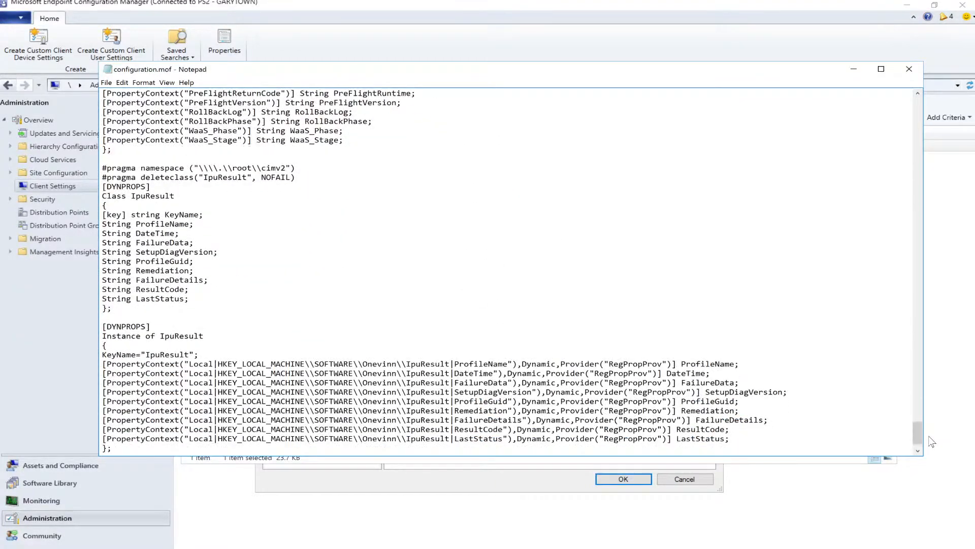
{"action": "left_click_drag", "start_coordinate": [102, 168], "coordinate": [103, 317]}
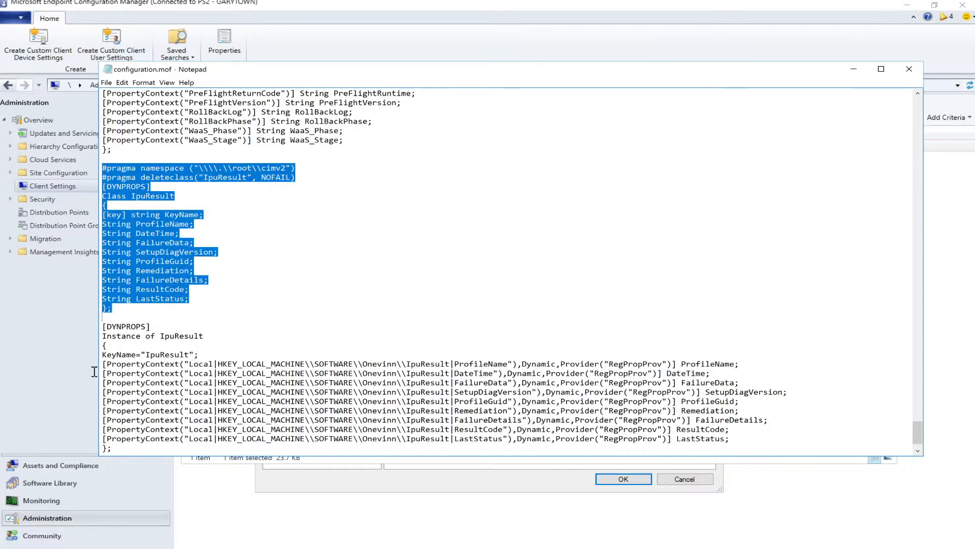
{"action": "left_click_drag", "start_coordinate": [94, 371], "coordinate": [377, 411]}
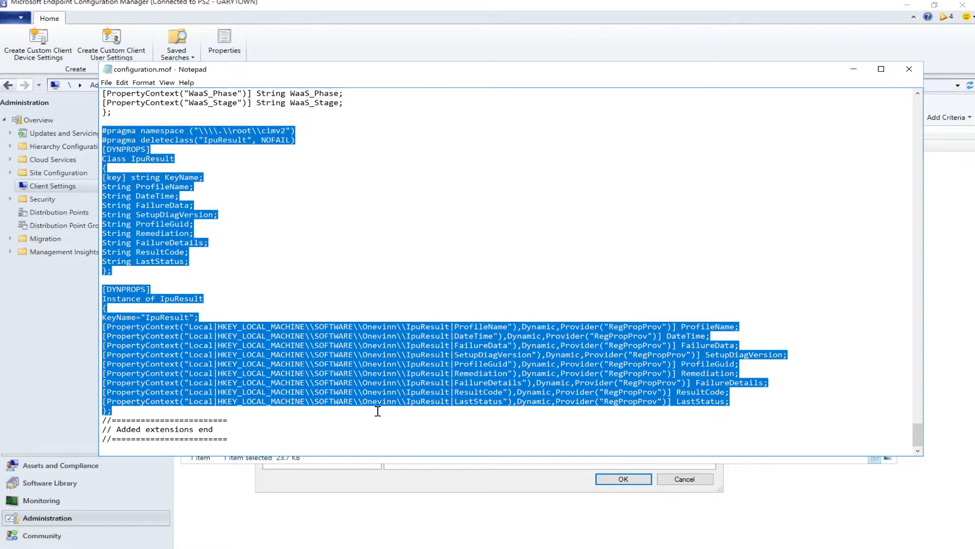
In the other Apps folder window, browse to OneVinn\IPUApplicationExtract\HW-Inventory
{"action": "left_click", "coordinate": [126, 548]}
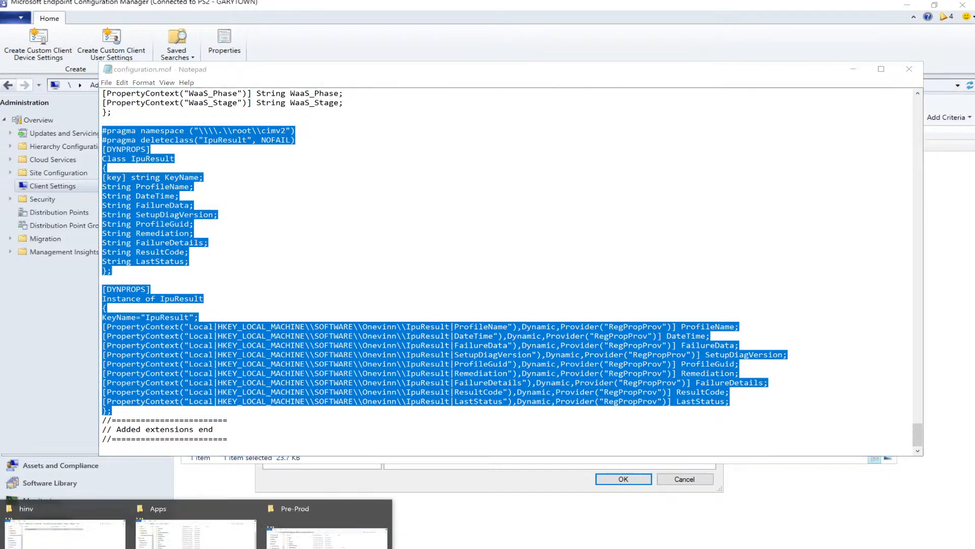
{"action": "left_click", "coordinate": [248, 519]}
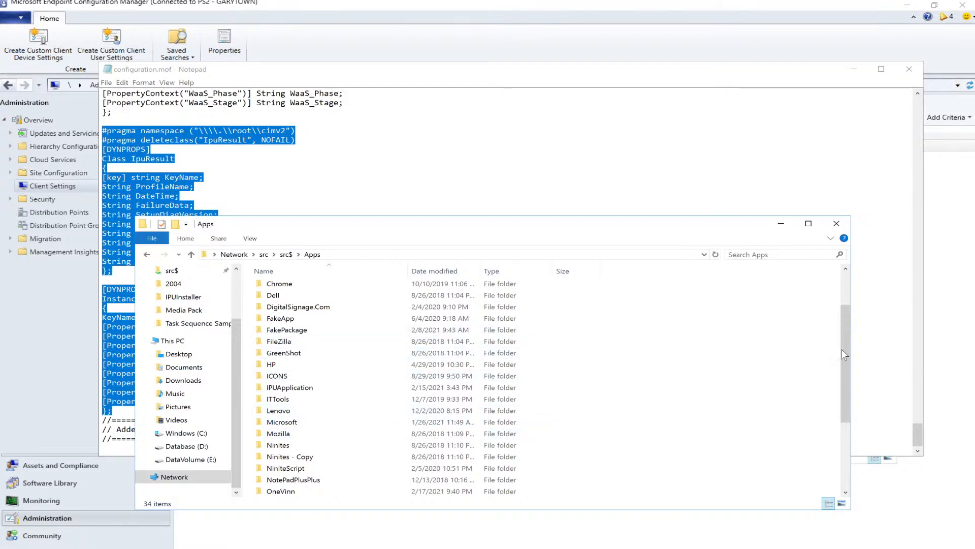
{"action": "left_click_drag", "start_coordinate": [842, 349], "coordinate": [831, 319]}
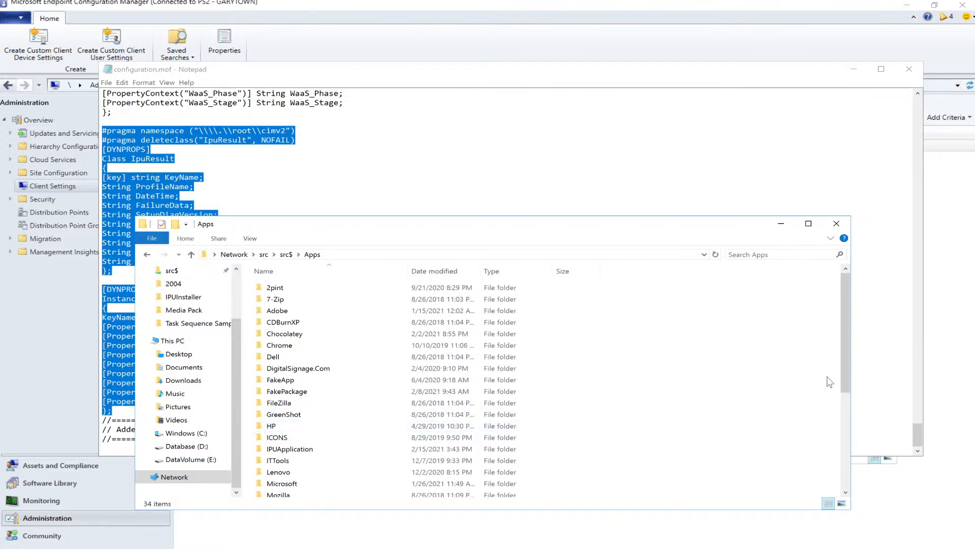
{"action": "left_click_drag", "start_coordinate": [845, 364], "coordinate": [836, 410]}
{"action": "double_click", "coordinate": [293, 467]}
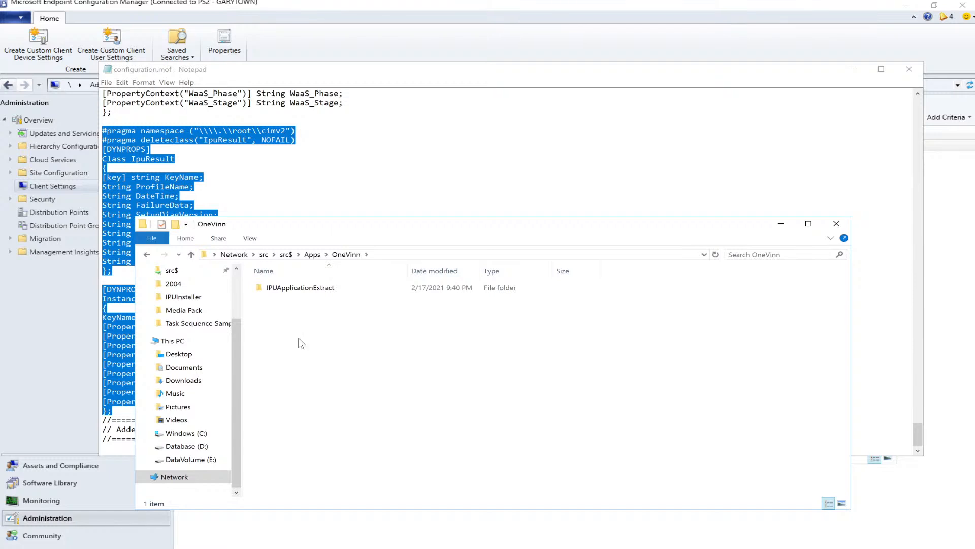
{"action": "double_click", "coordinate": [322, 287]}
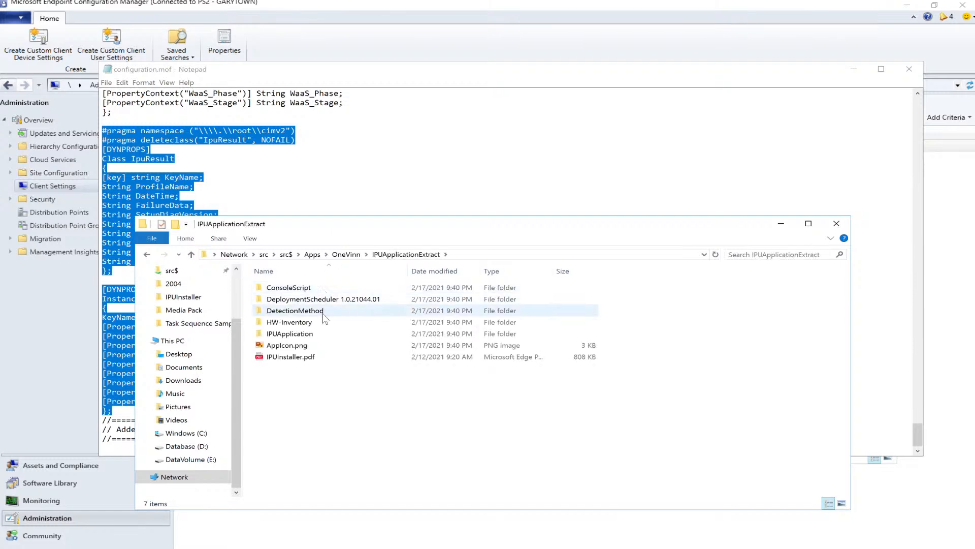
{"action": "double_click", "coordinate": [314, 323]}
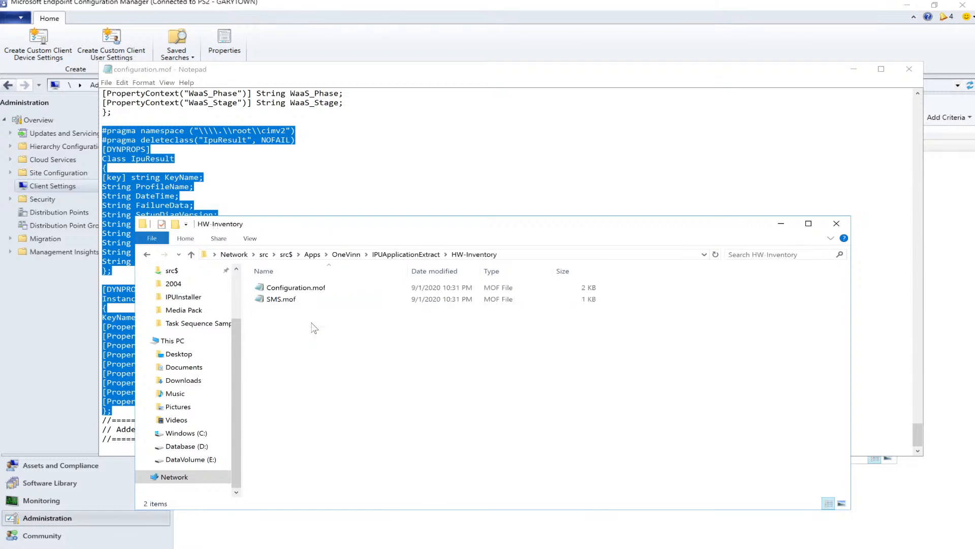
Examine the Configuration.mof supplied in the HW-Inventory folder, and close both open MOF files
{"action": "double_click", "coordinate": [331, 288]}
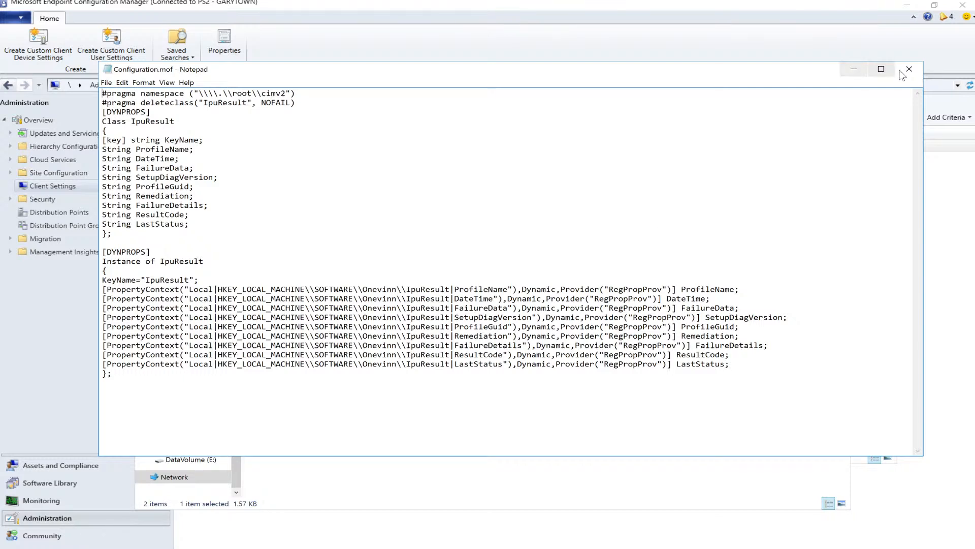
{"action": "left_click", "coordinate": [909, 69]}
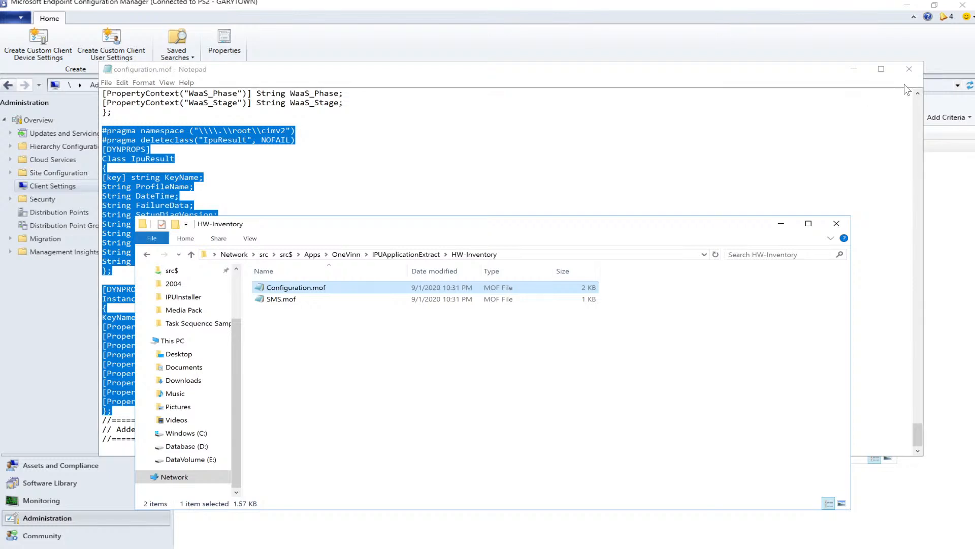
{"action": "left_click", "coordinate": [916, 72]}
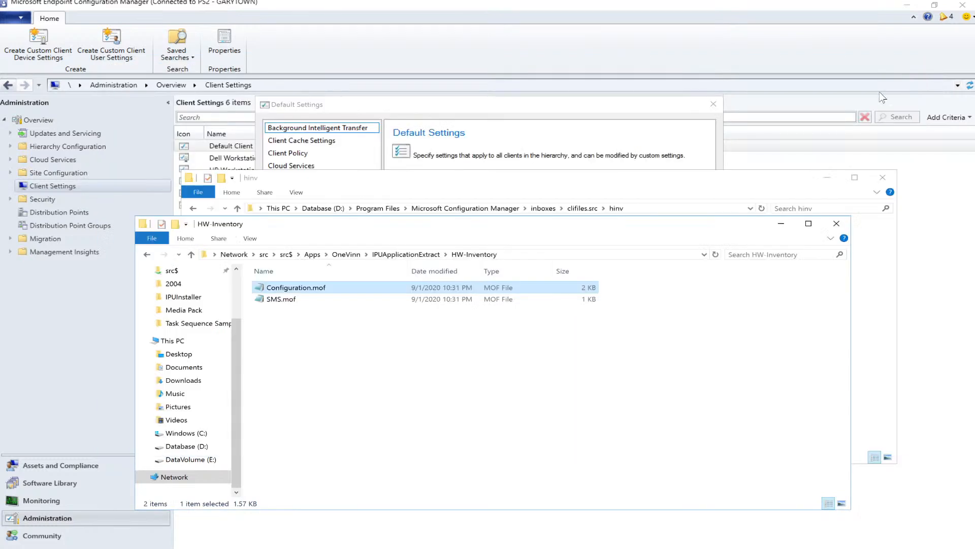
Point out SMS.mof in the HW-Inventory folder, and open the hardware inventory classes from the Default Settings dialog
{"action": "left_click", "coordinate": [302, 300]}
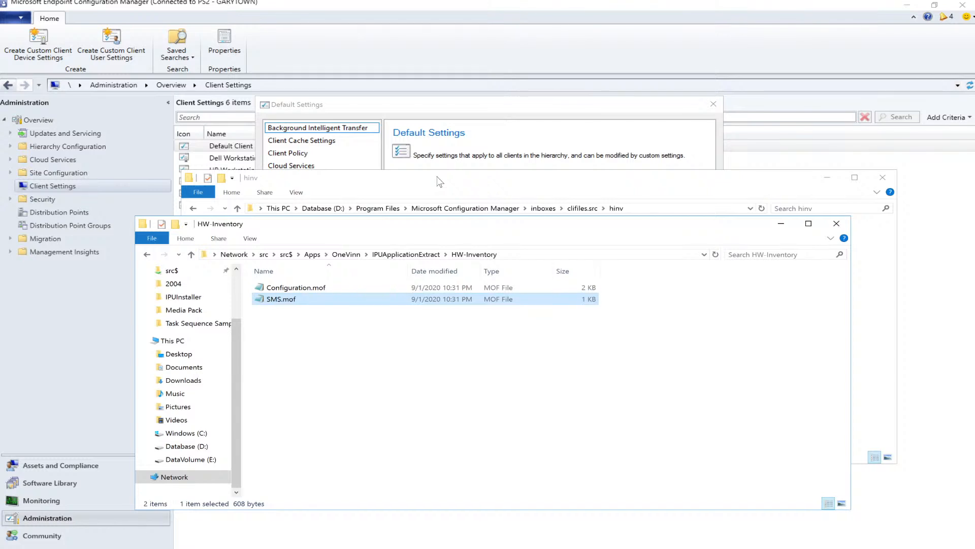
{"action": "left_click", "coordinate": [465, 119]}
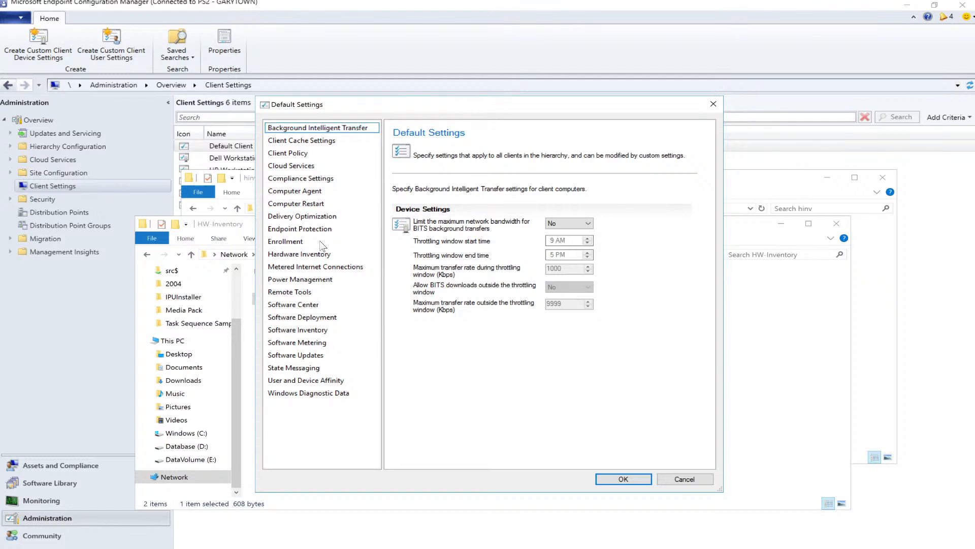
{"action": "left_click", "coordinate": [308, 254]}
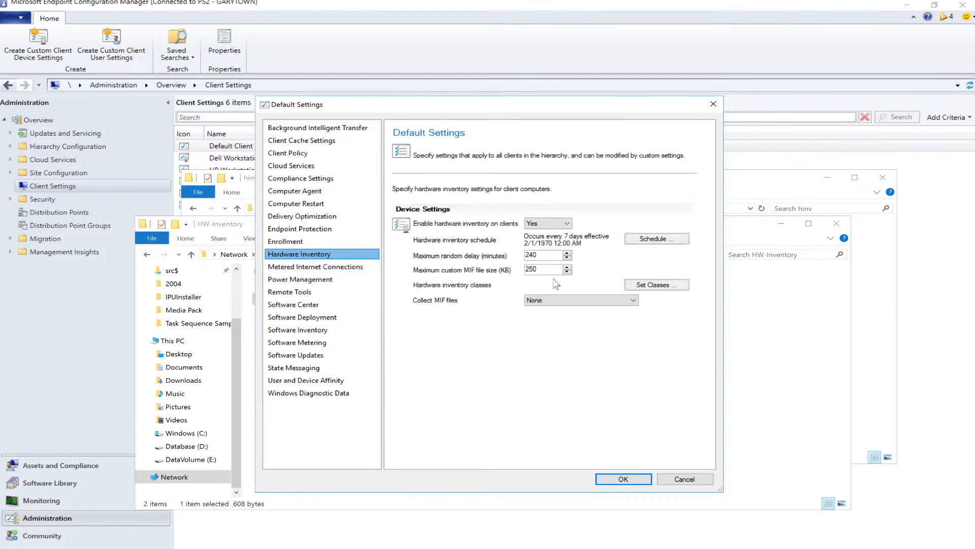
{"action": "left_click", "coordinate": [650, 283]}
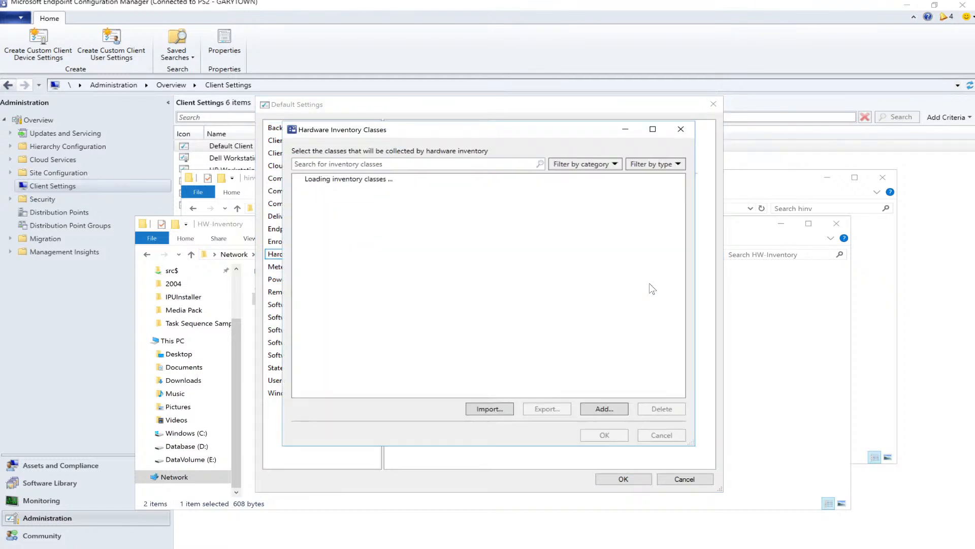
Try to import SMS.mof from IPUApplicationExtract\HW-Inventory into the hardware inventory classes, and cancel the import summary
{"action": "left_click", "coordinate": [489, 409]}
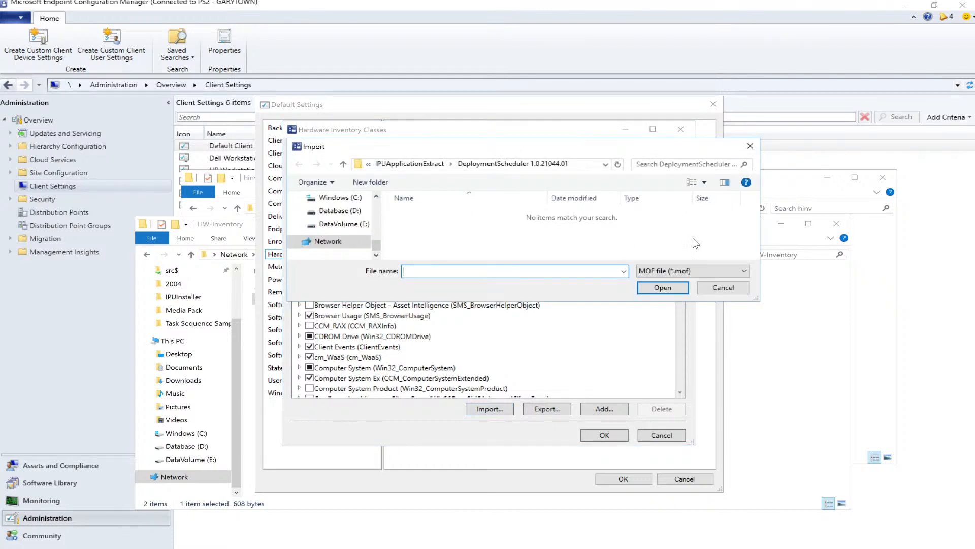
{"action": "left_click", "coordinate": [410, 163]}
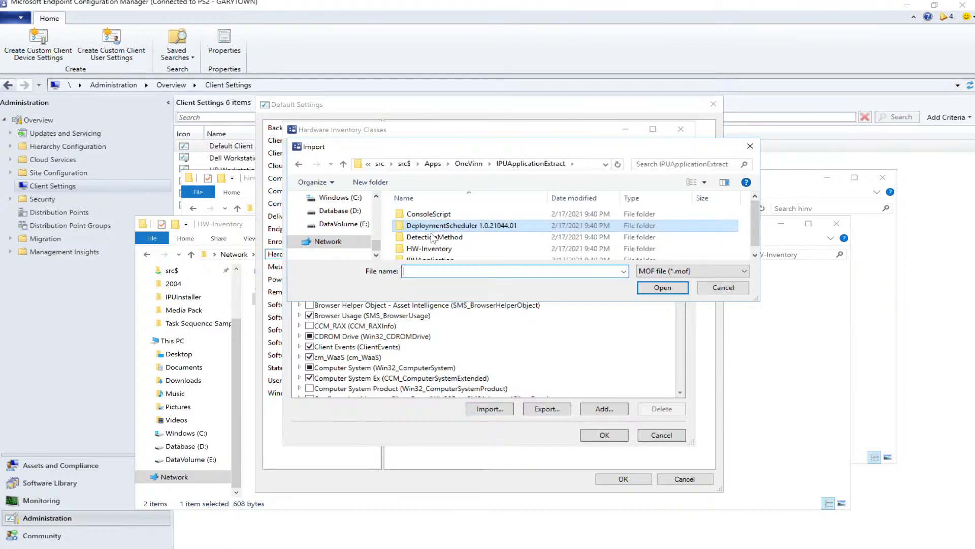
{"action": "double_click", "coordinate": [431, 248]}
{"action": "left_click", "coordinate": [419, 226]}
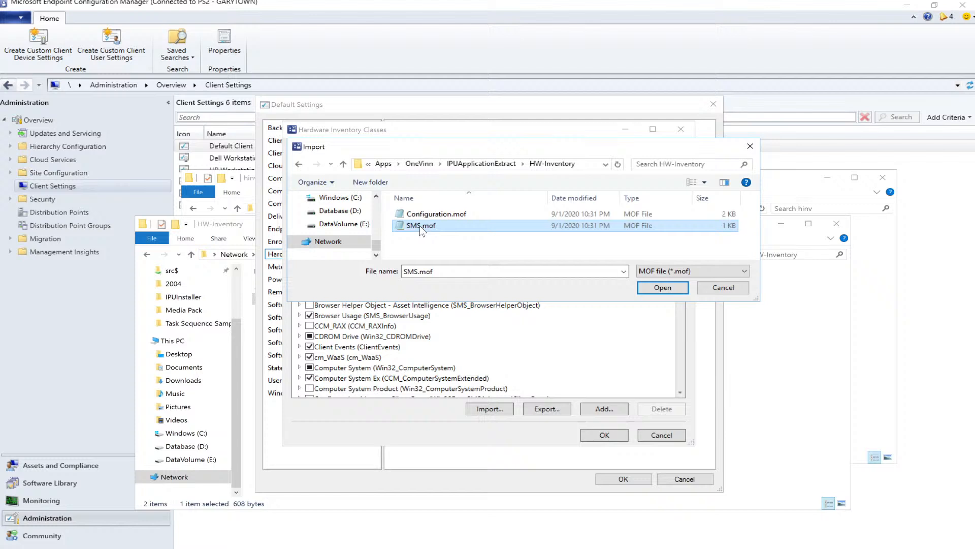
{"action": "left_click", "coordinate": [654, 285]}
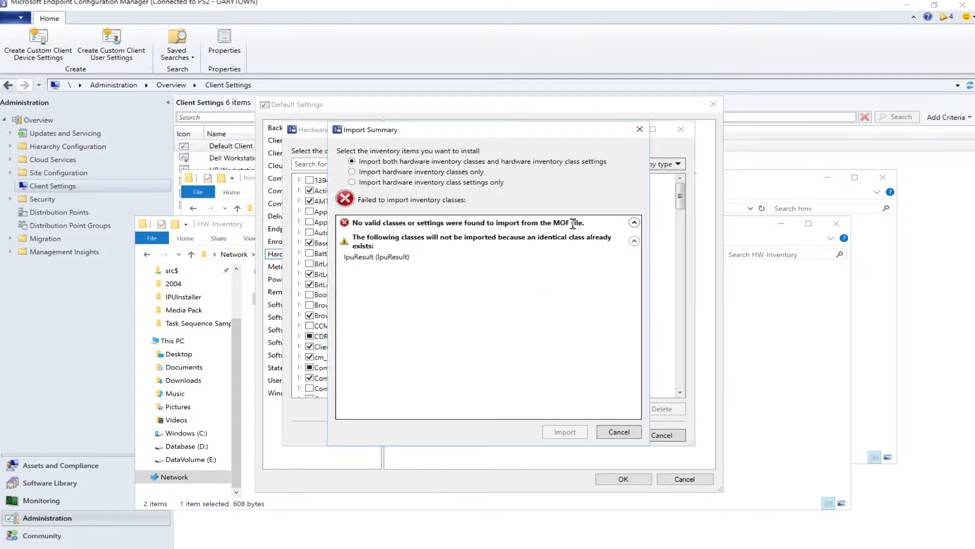
{"action": "left_click", "coordinate": [619, 432]}
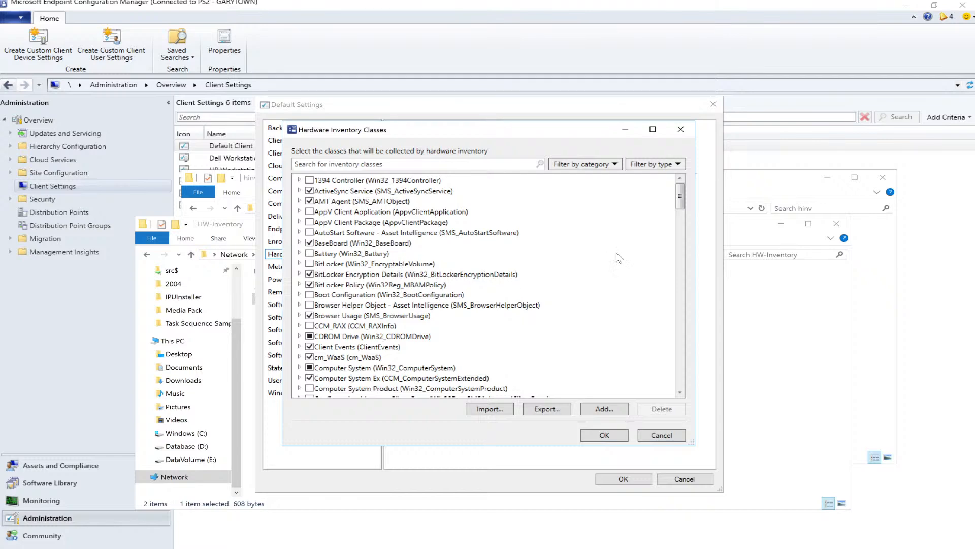
Locate the IpuResult class in the list of hardware inventory classes
{"action": "left_click", "coordinate": [679, 392]}
{"action": "left_click_drag", "start_coordinate": [679, 392], "coordinate": [679, 392]}
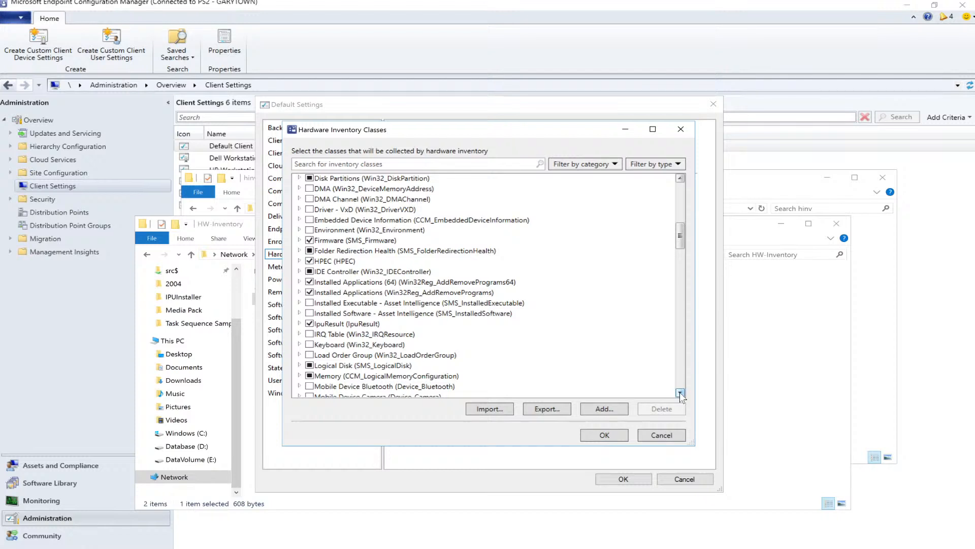
Examine the attributes collected by the IpuResult class, and leave the hardware inventory classes without saving
{"action": "left_click", "coordinate": [300, 323]}
{"action": "left_click_drag", "start_coordinate": [682, 236], "coordinate": [683, 248]}
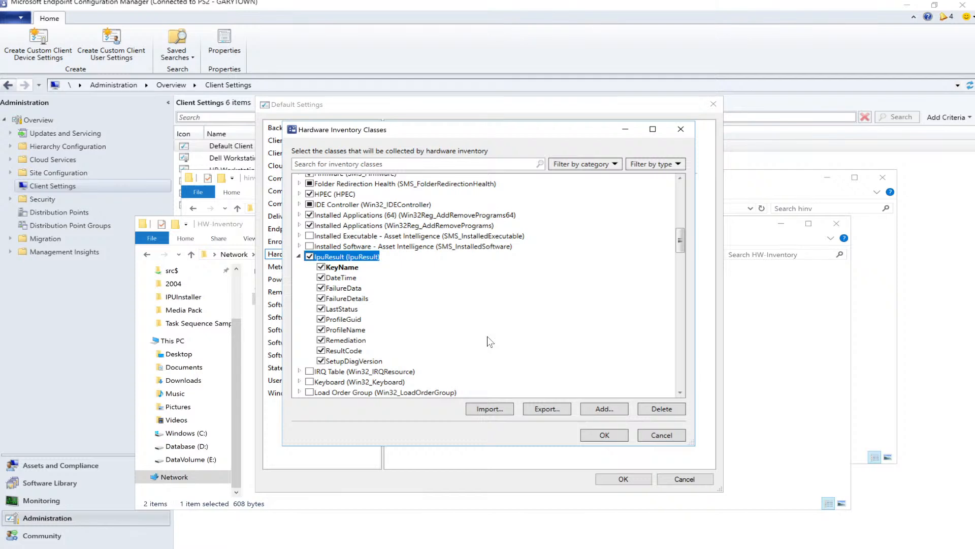
{"action": "left_click", "coordinate": [659, 438]}
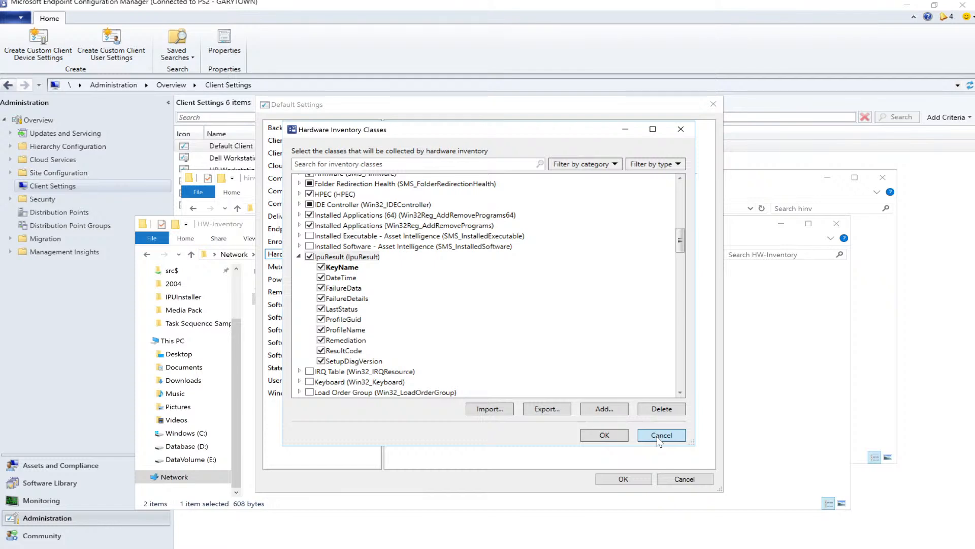
{"action": "left_click", "coordinate": [658, 438]}
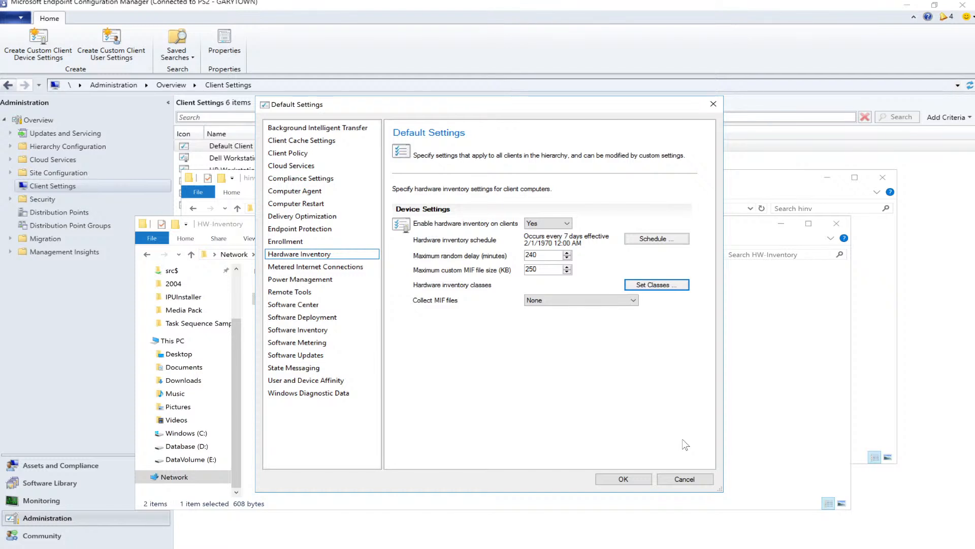
Cancel the Default Settings dialog, and close the HW-Inventory and hinv folder windows
{"action": "left_click", "coordinate": [685, 479]}
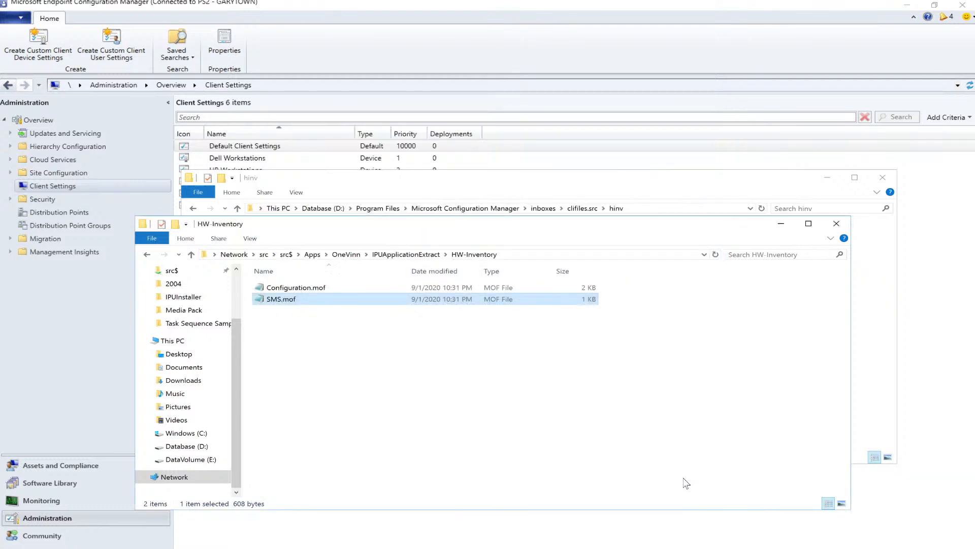
{"action": "left_click", "coordinate": [837, 225]}
{"action": "left_click", "coordinate": [884, 179]}
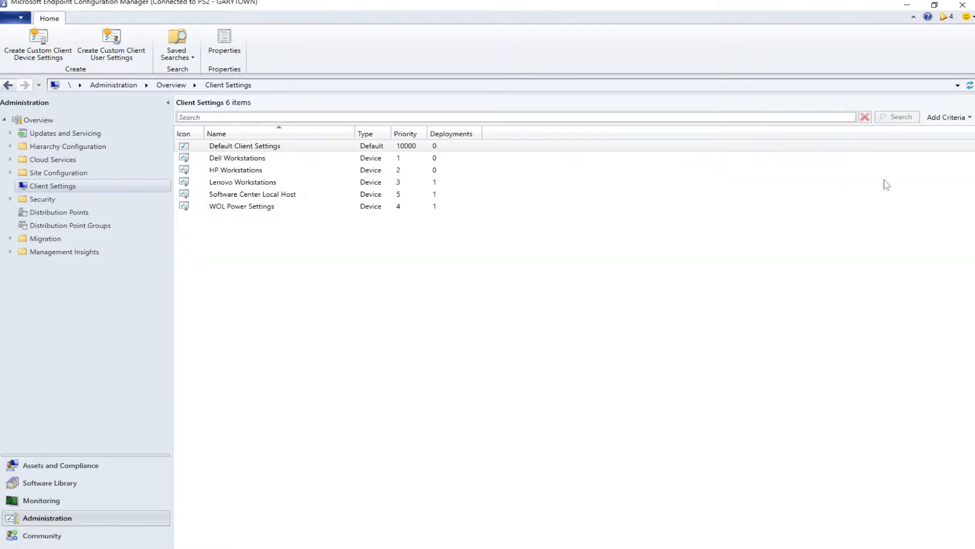
Examine the membership rules of the IPU Windows 10 20H2 device collection, and leave its properties unchanged
{"action": "left_click", "coordinate": [41, 470]}
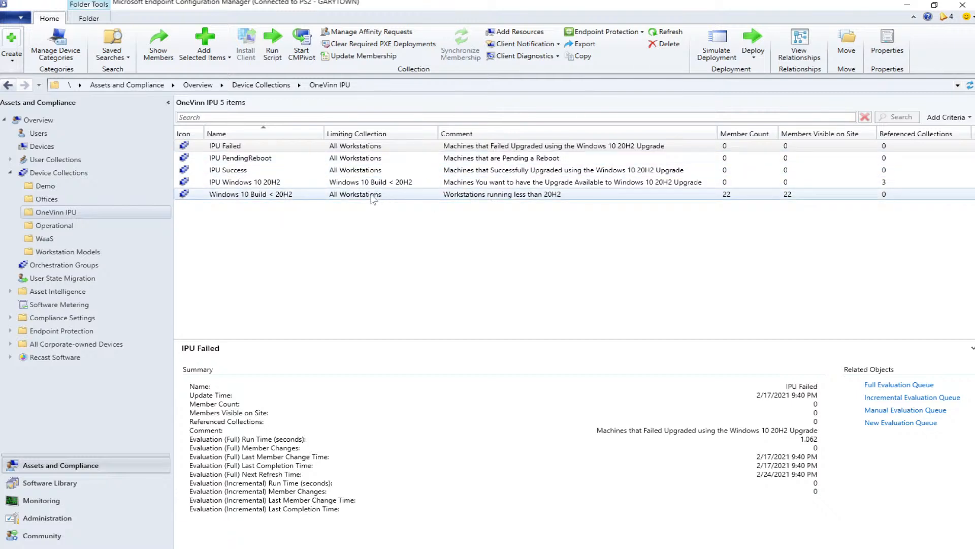
{"action": "left_click", "coordinate": [248, 184]}
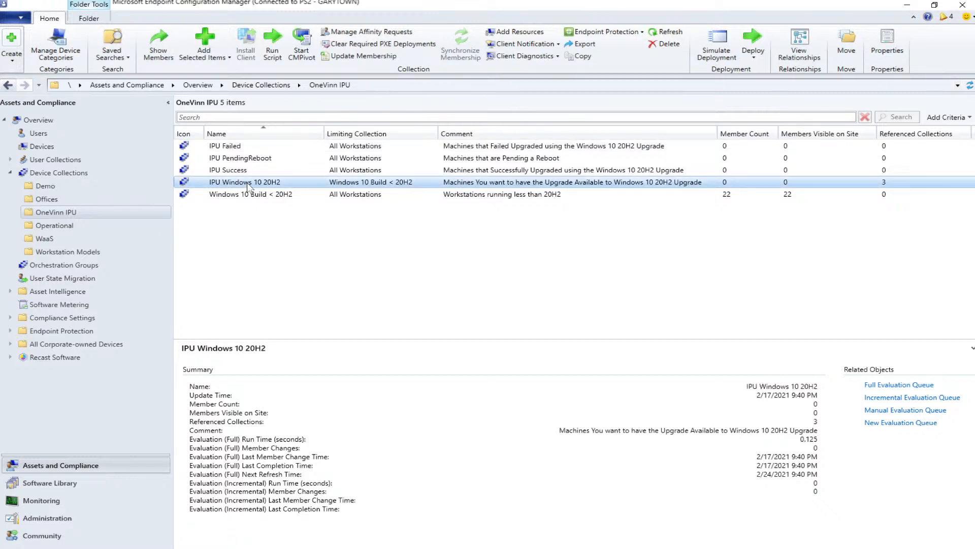
{"action": "right_click", "coordinate": [247, 182]}
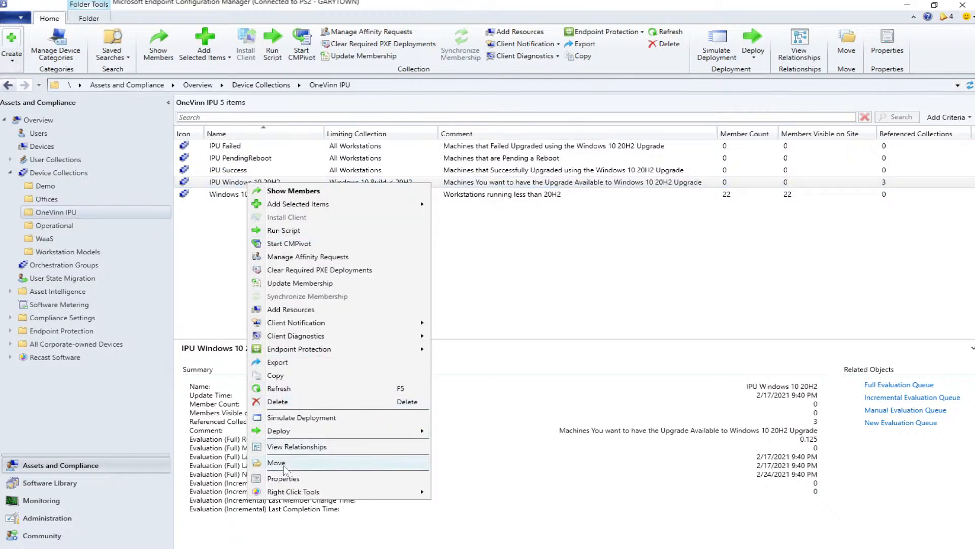
{"action": "left_click", "coordinate": [284, 478]}
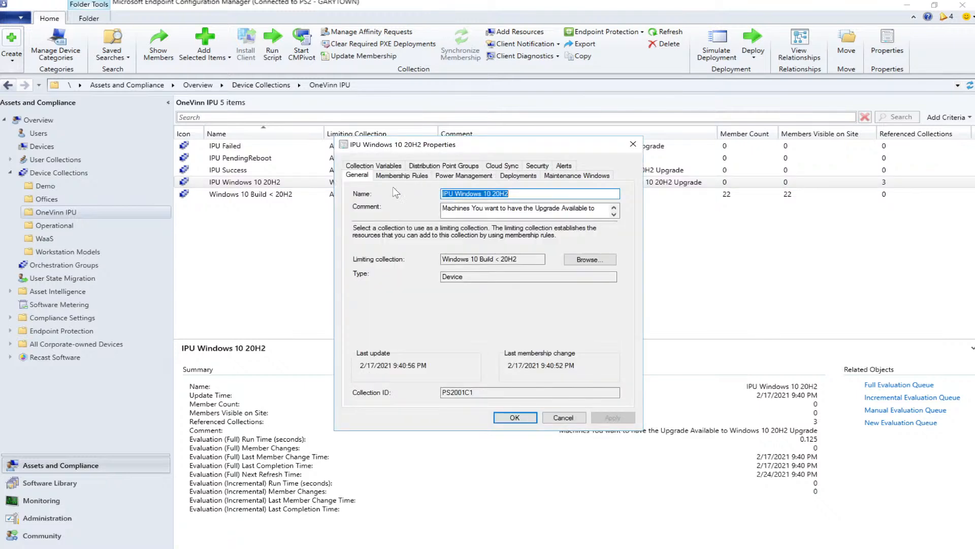
{"action": "left_click", "coordinate": [389, 178]}
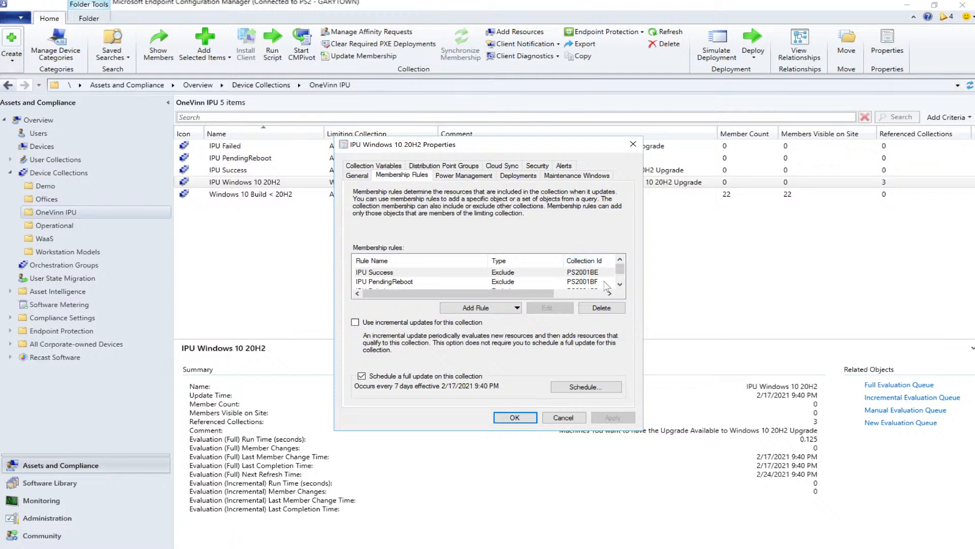
{"action": "left_click", "coordinate": [620, 285]}
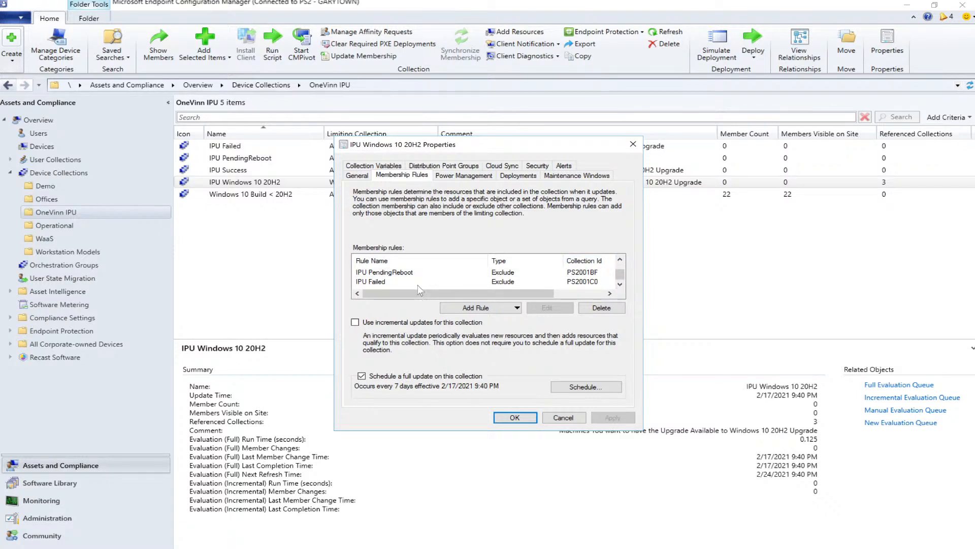
{"action": "left_click", "coordinate": [620, 260]}
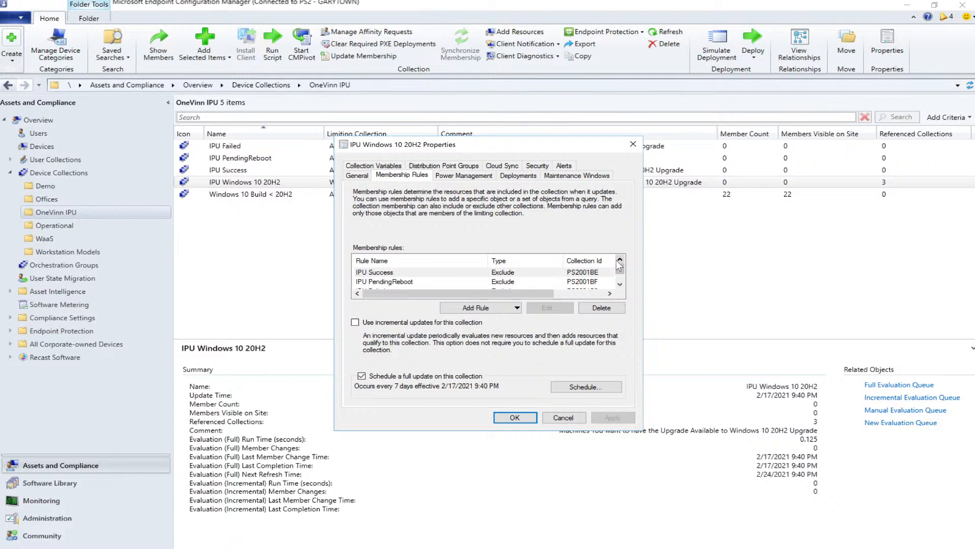
{"action": "left_click", "coordinate": [621, 284]}
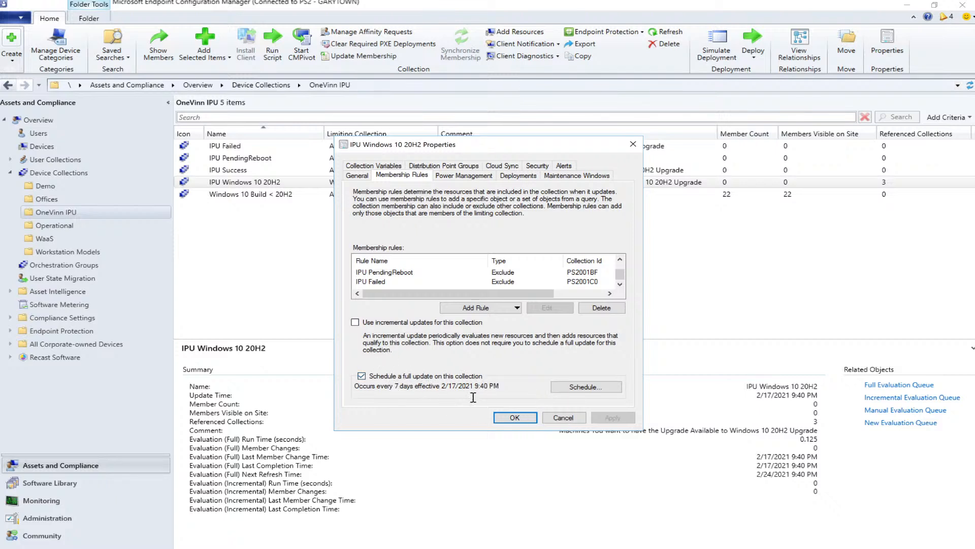
{"action": "left_click", "coordinate": [564, 416]}
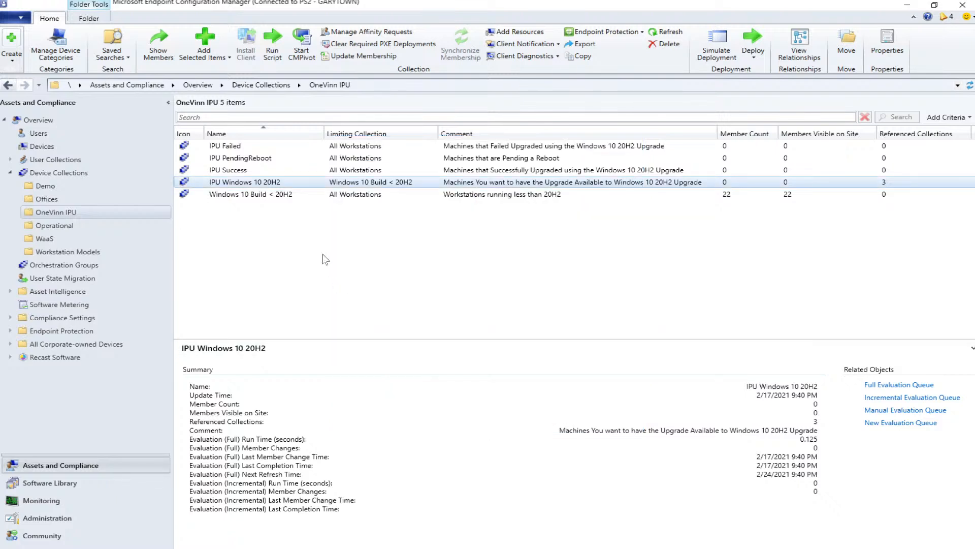
Start adding resources to the IPU Windows 10 20H2 collection, and put the device RECAST-05 among the selected resources
{"action": "right_click", "coordinate": [245, 181]}
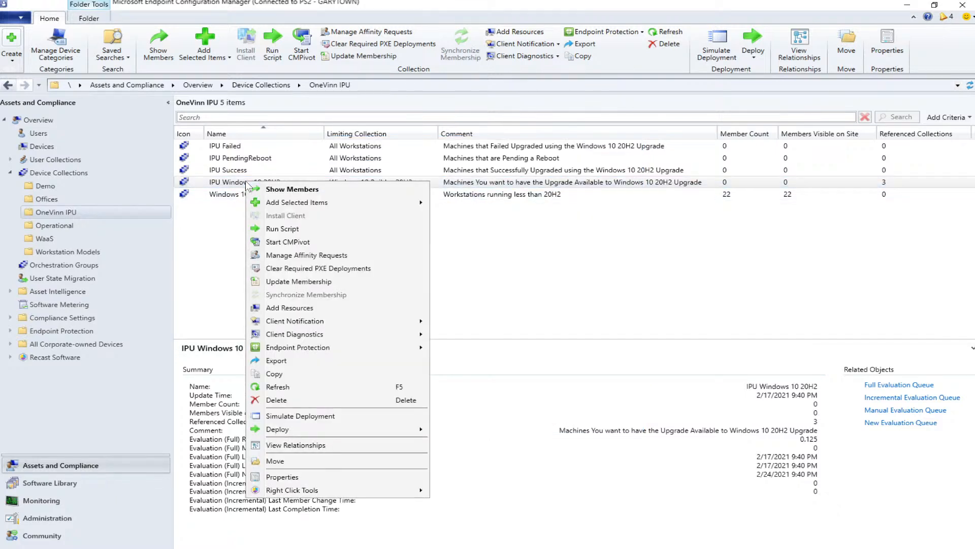
{"action": "left_click", "coordinate": [307, 309]}
{"action": "type", "text": "recs"}
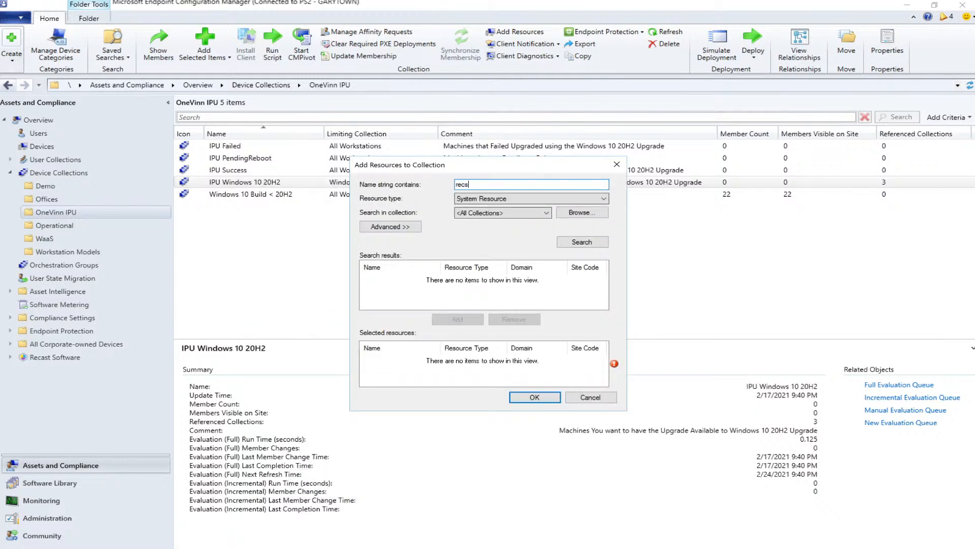
{"action": "key", "text": "BackSpace"}
{"action": "type", "text": "ast-05"}
{"action": "left_click", "coordinate": [583, 242]}
{"action": "left_click", "coordinate": [447, 277]}
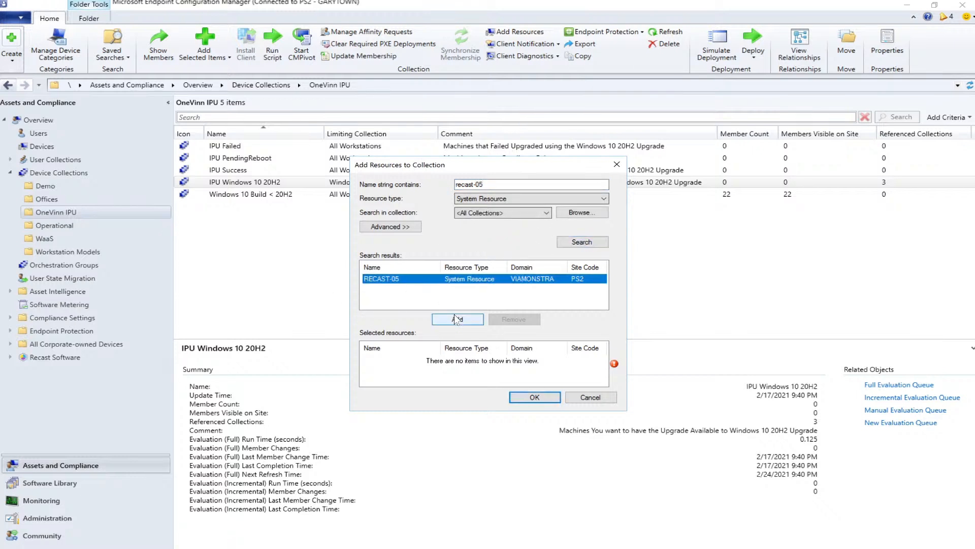
{"action": "left_click", "coordinate": [457, 319]}
Include the device RECAST-04 as well, and confirm adding the selected resources to the collection
{"action": "left_click", "coordinate": [492, 184]}
{"action": "key", "text": "BackSpace"}
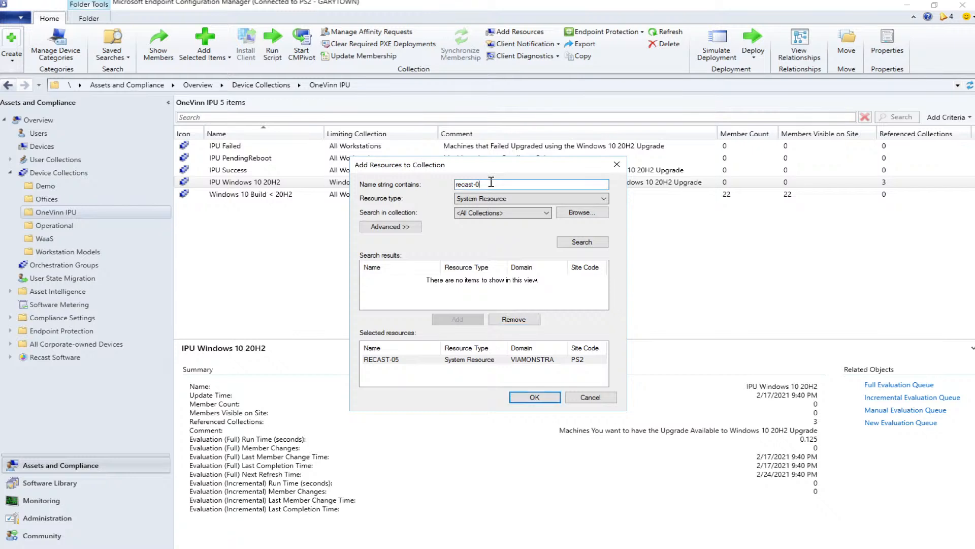
{"action": "type", "text": "4"}
{"action": "left_click", "coordinate": [578, 243]}
{"action": "left_click", "coordinate": [447, 277]}
{"action": "left_click", "coordinate": [457, 319]}
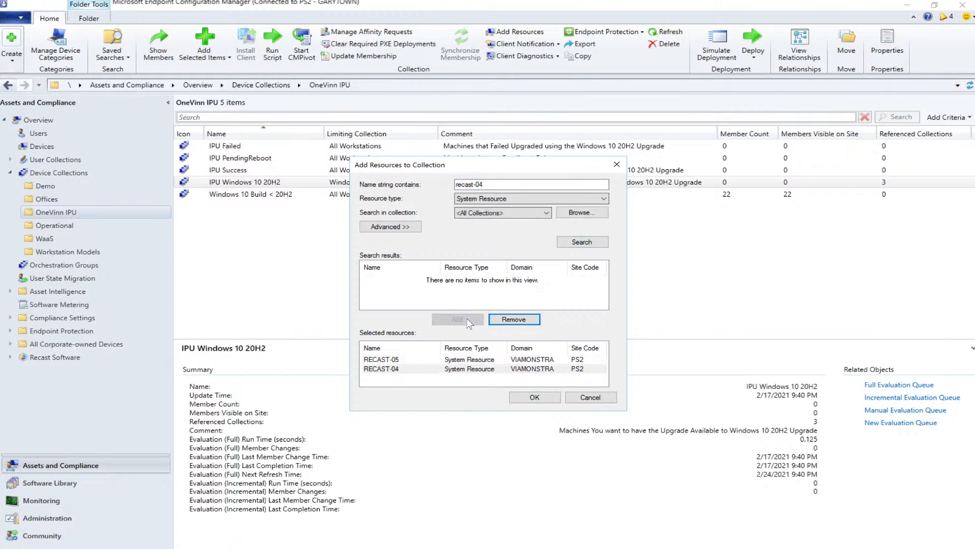
{"action": "left_click", "coordinate": [535, 396]}
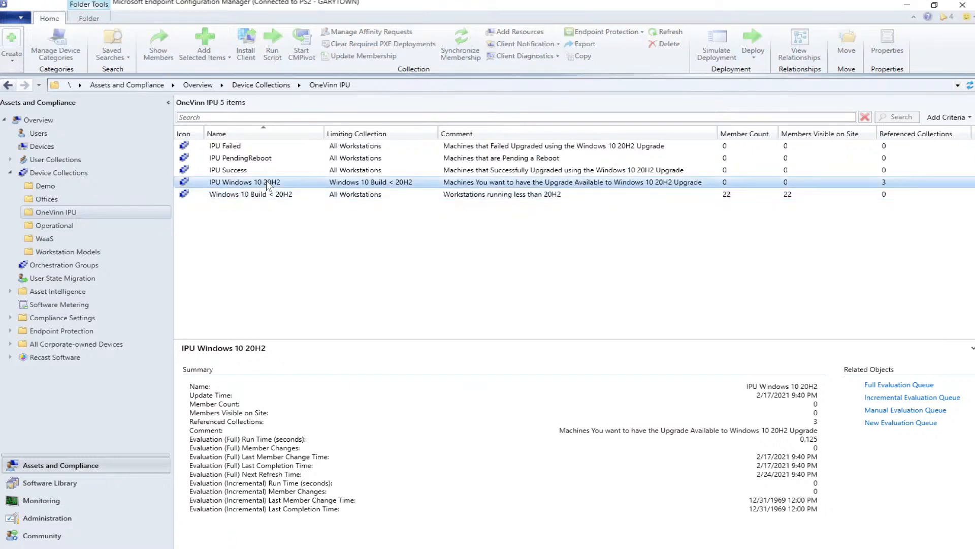
Update the membership of the IPU Windows 10 20H2 collection and refresh the collection list
{"action": "right_click", "coordinate": [268, 183]}
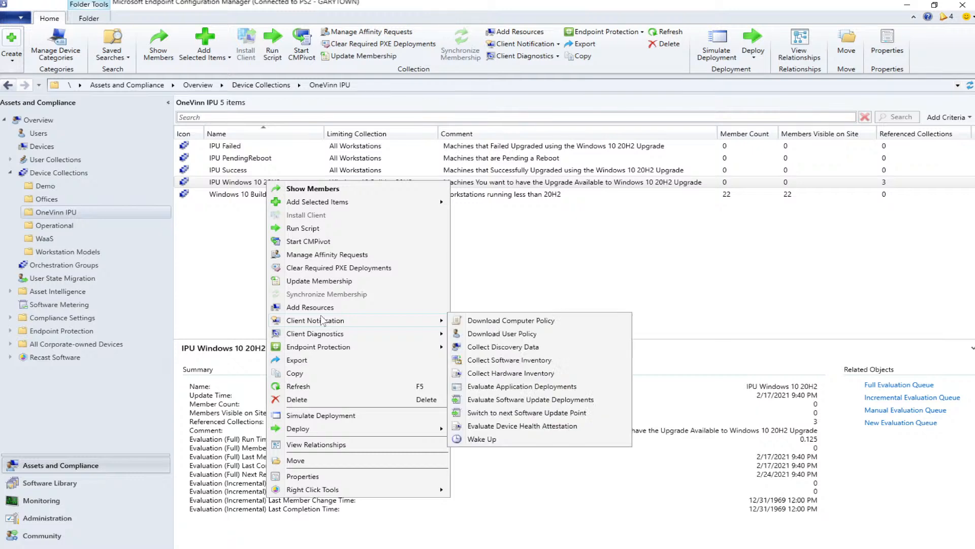
{"action": "left_click", "coordinate": [375, 282]}
{"action": "left_click", "coordinate": [523, 339]}
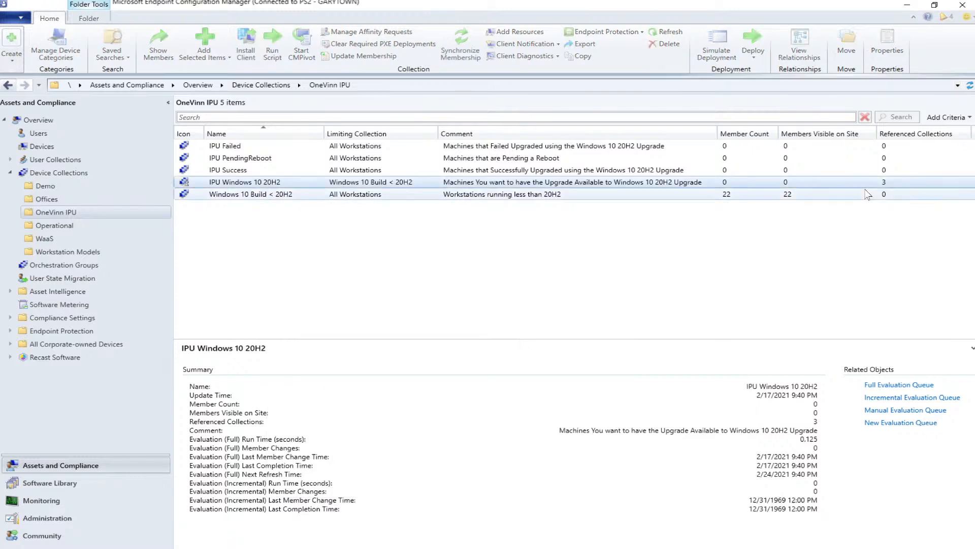
{"action": "left_click", "coordinate": [970, 86]}
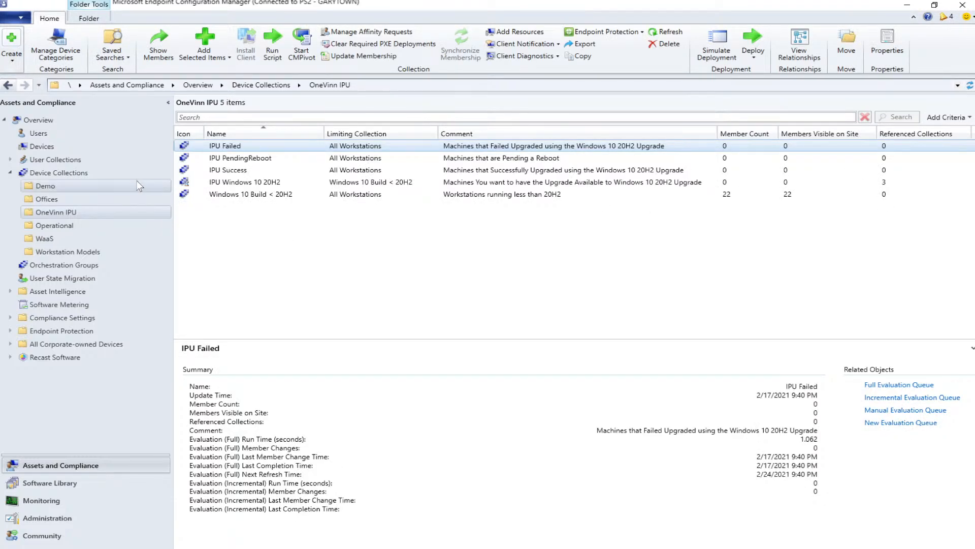
Find and select the Windows 10 20H2 Upgrade application among the Software Library's applications
{"action": "left_click", "coordinate": [35, 478]}
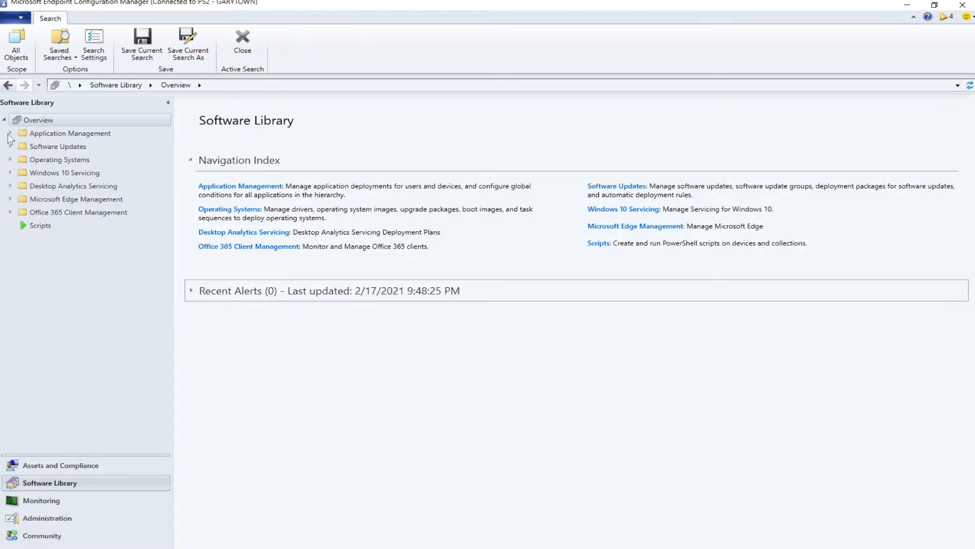
{"action": "left_click", "coordinate": [9, 132]}
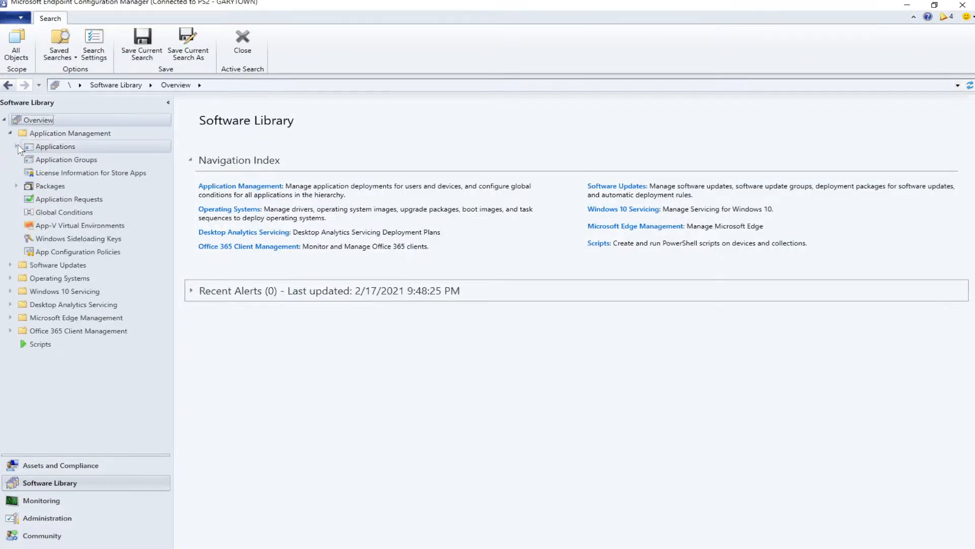
{"action": "left_click", "coordinate": [17, 146]}
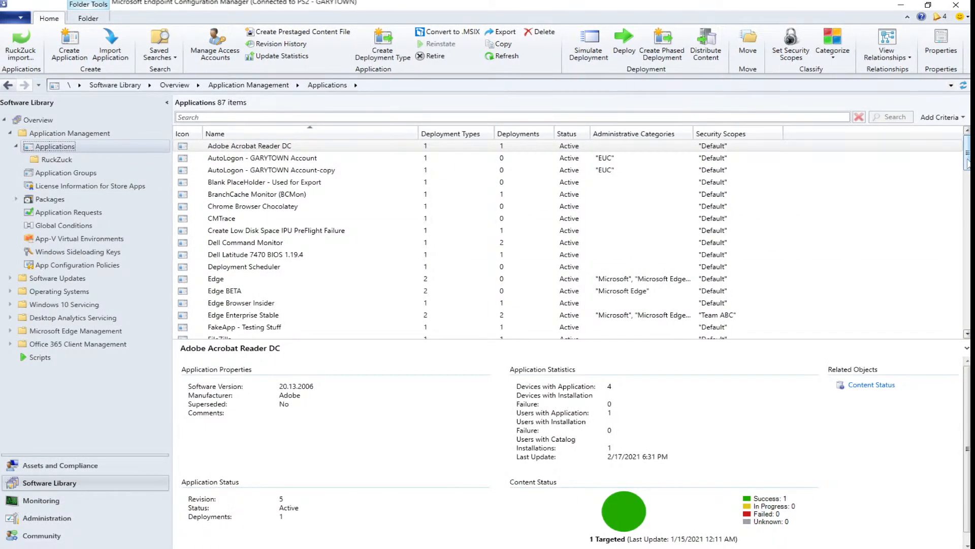
{"action": "left_click_drag", "start_coordinate": [968, 164], "coordinate": [961, 311]}
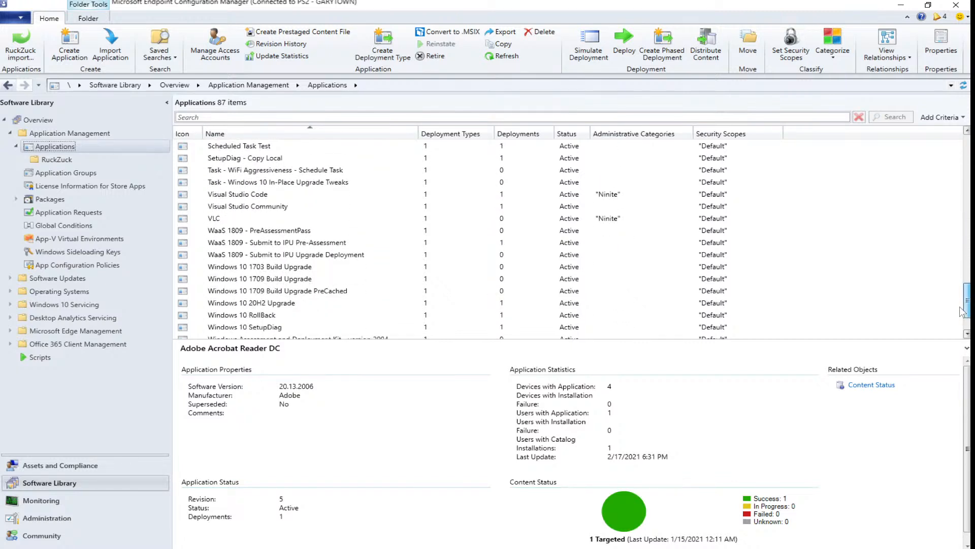
{"action": "left_click", "coordinate": [277, 302]}
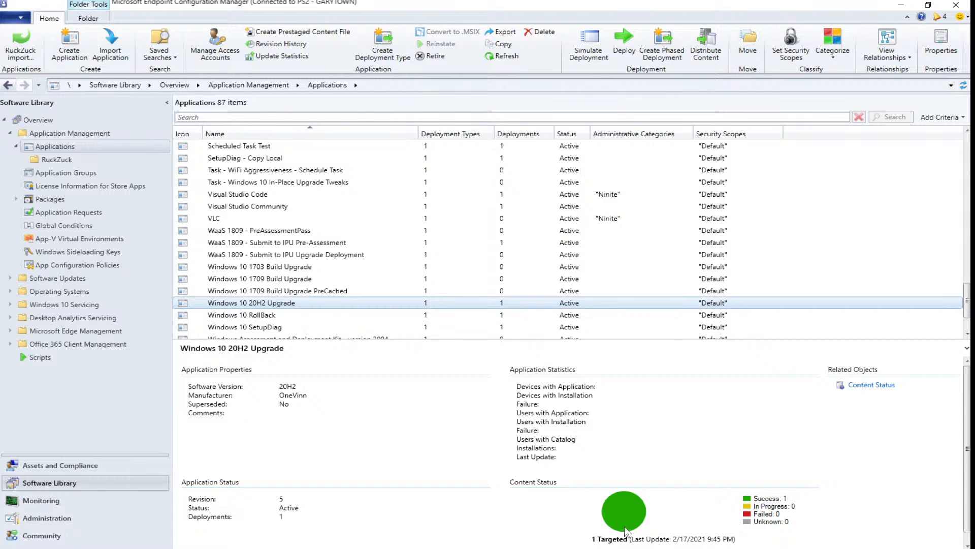
Open the properties of the Windows 10 20H2 Upgrade application and set its publisher to Microsoft
{"action": "right_click", "coordinate": [268, 303]}
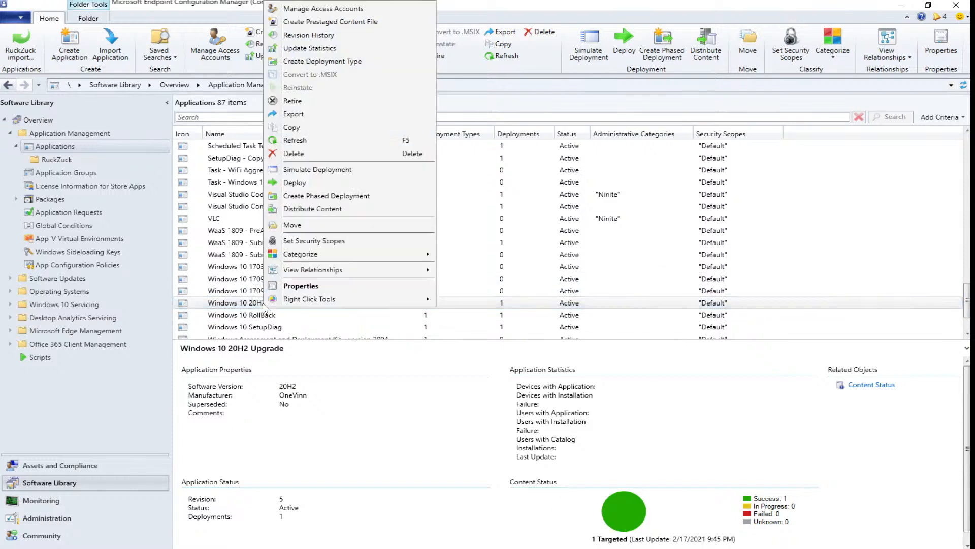
{"action": "left_click", "coordinate": [295, 286]}
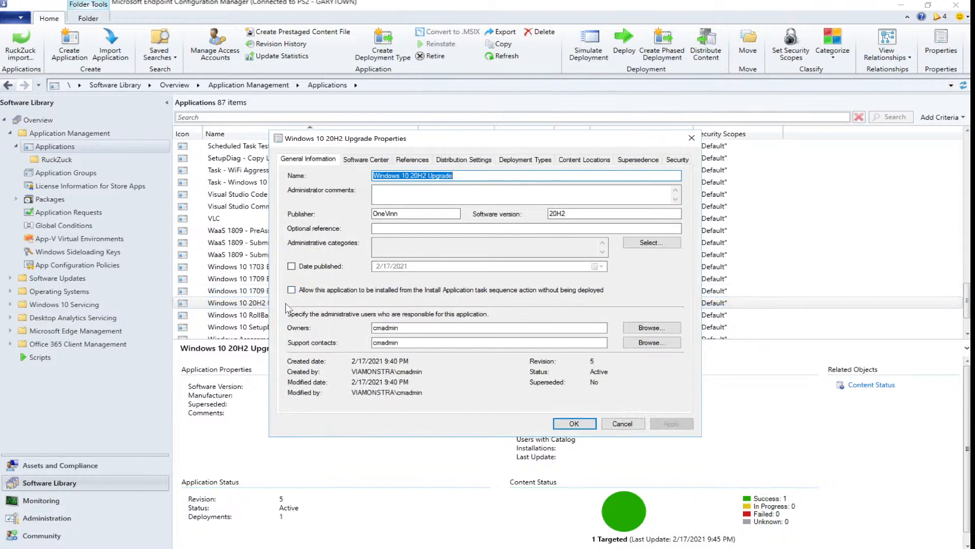
{"action": "double_click", "coordinate": [409, 214]}
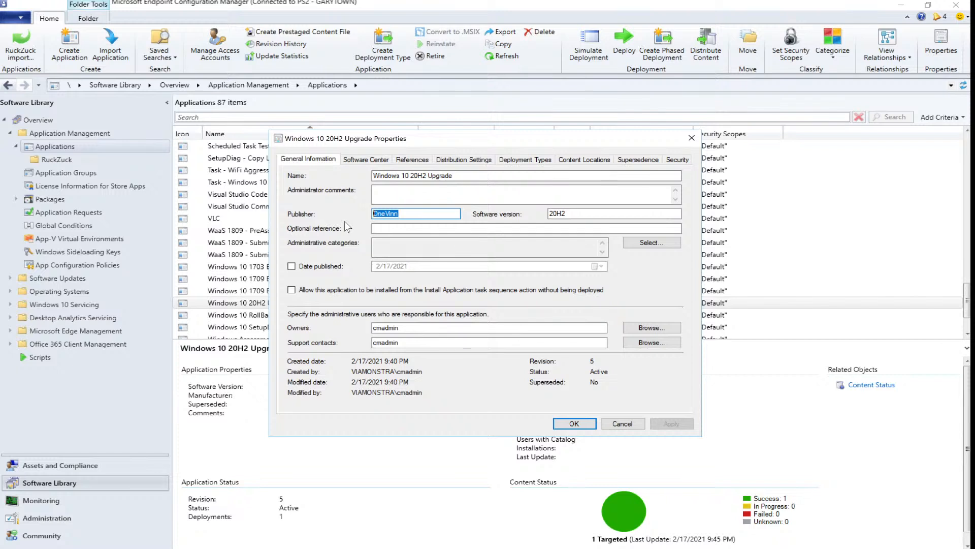
{"action": "type", "text": "Min"}
{"action": "type", "text": "rosoft"}
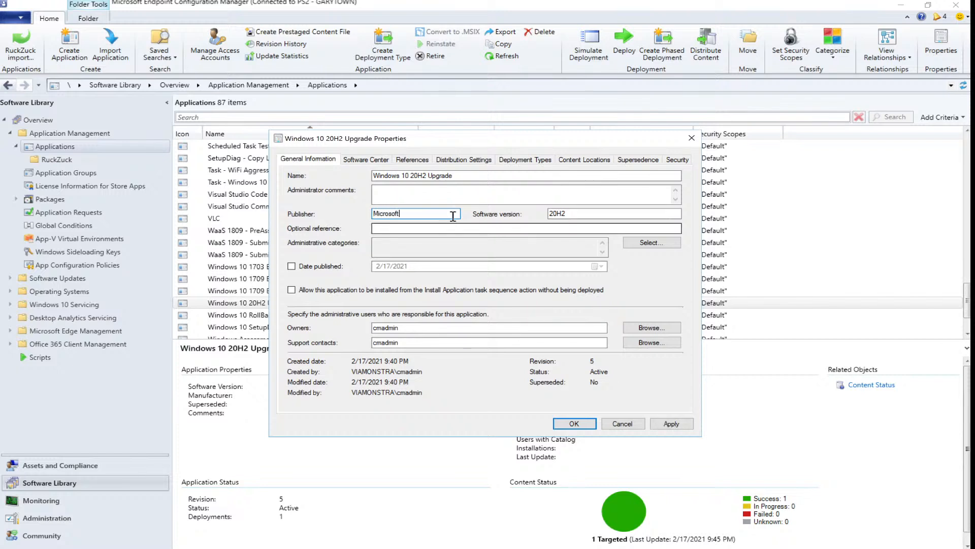
Enter OneVinn as the application's administrator comment, keeping the optional reference empty
{"action": "left_click", "coordinate": [434, 228]}
{"action": "type", "text": "O"}
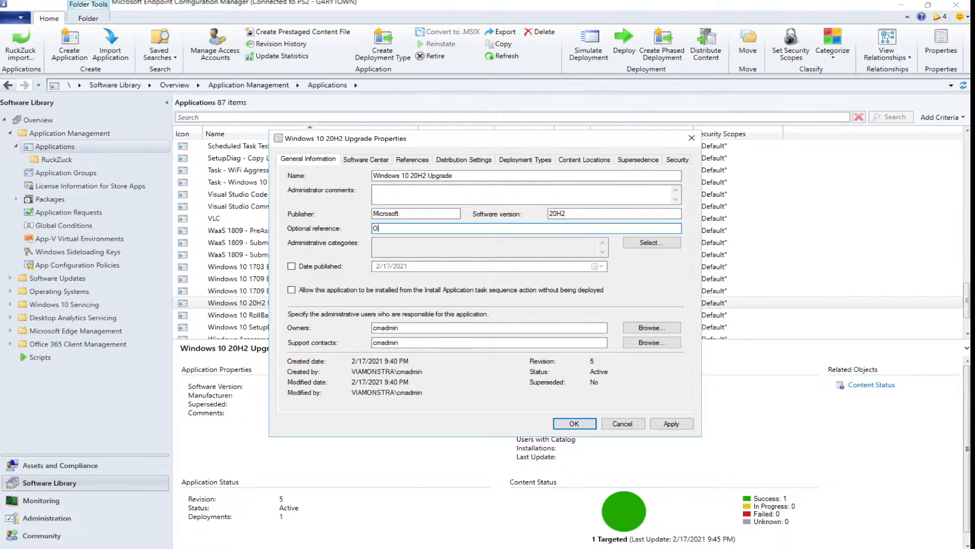
{"action": "type", "text": "neVinn"}
{"action": "left_click_drag", "start_coordinate": [419, 227], "coordinate": [314, 241]}
{"action": "left_click_drag", "start_coordinate": [386, 228], "coordinate": [397, 199]}
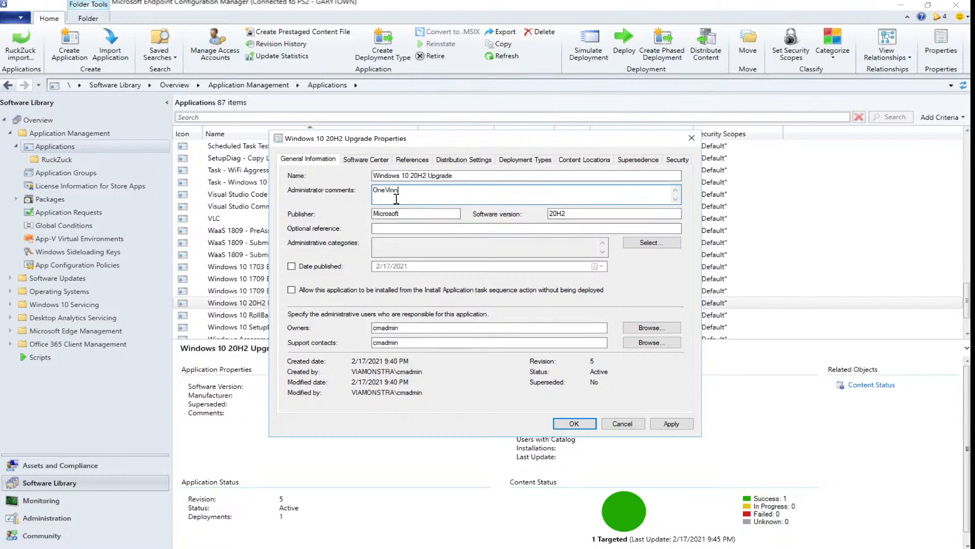
Check the application's Software Center user category and open its Windows 10 20H2 Upgrade deployment type for editing
{"action": "left_click", "coordinate": [376, 160]}
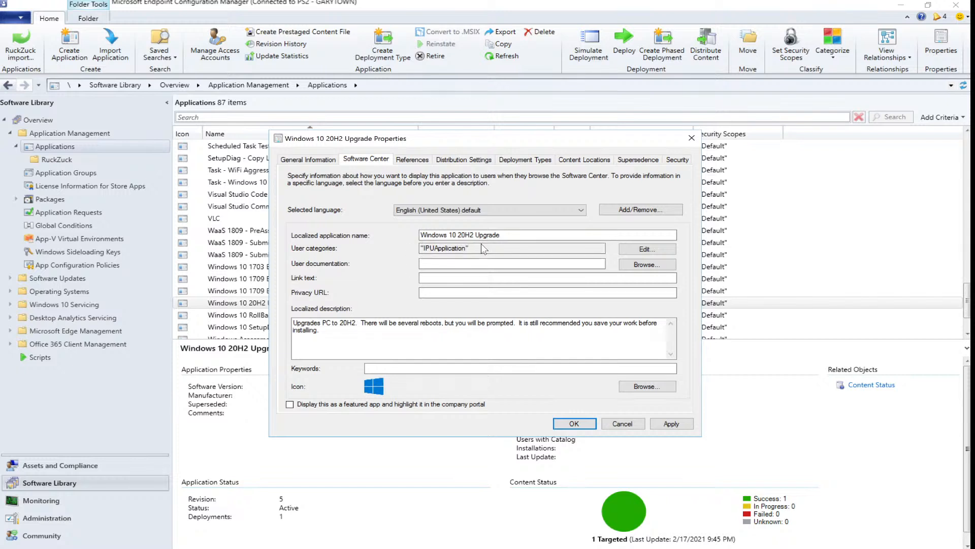
{"action": "left_click_drag", "start_coordinate": [475, 248], "coordinate": [410, 251]}
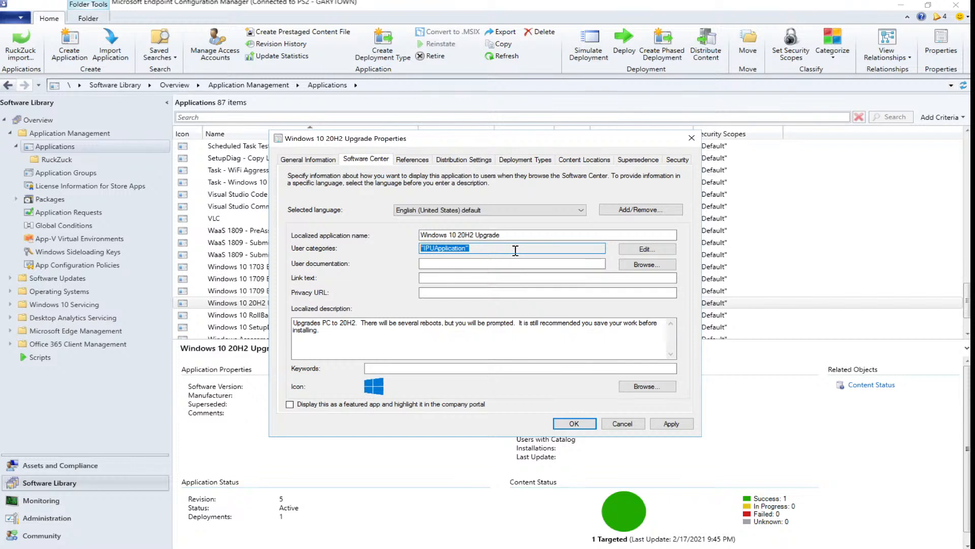
{"action": "left_click", "coordinate": [532, 160]}
{"action": "left_click", "coordinate": [400, 242]}
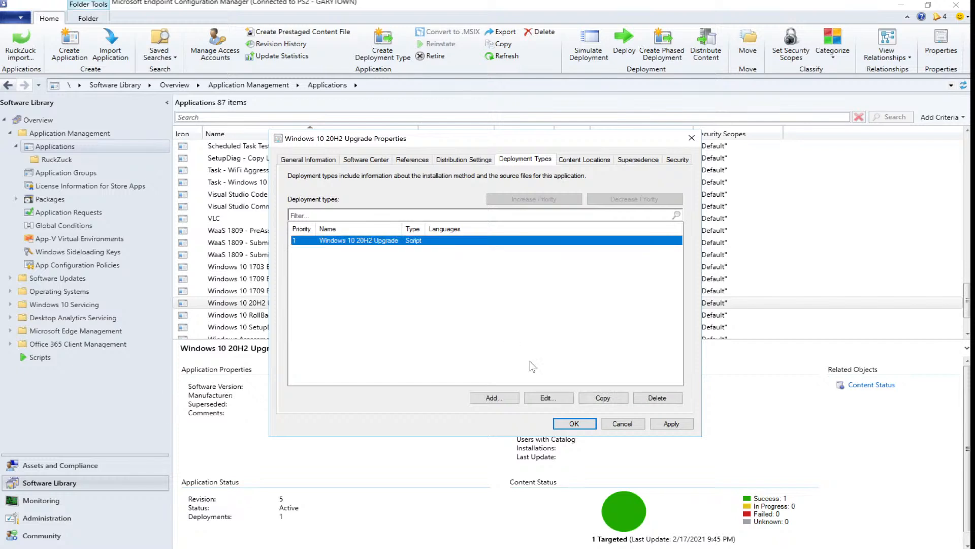
{"action": "left_click", "coordinate": [546, 398]}
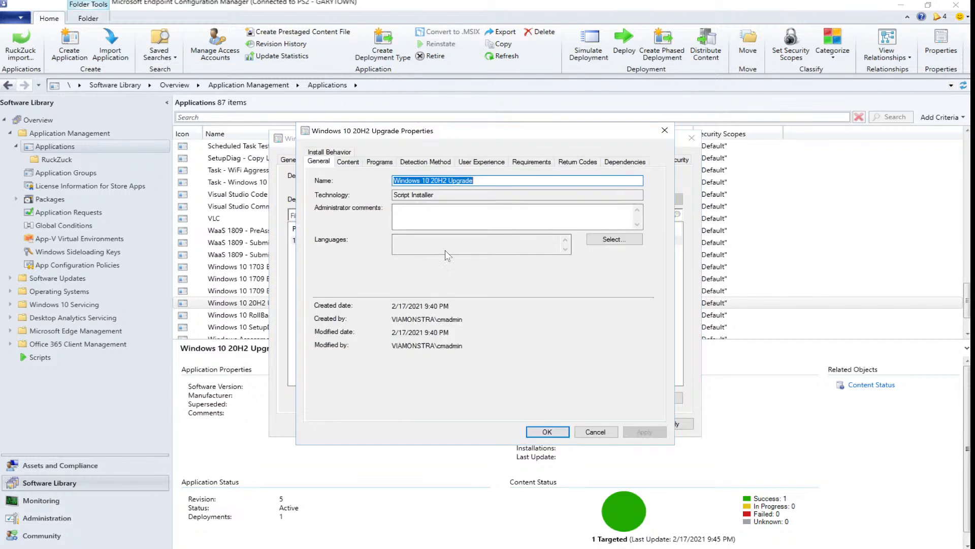
Inspect the deployment type's content location and its installation program command
{"action": "left_click", "coordinate": [348, 161]}
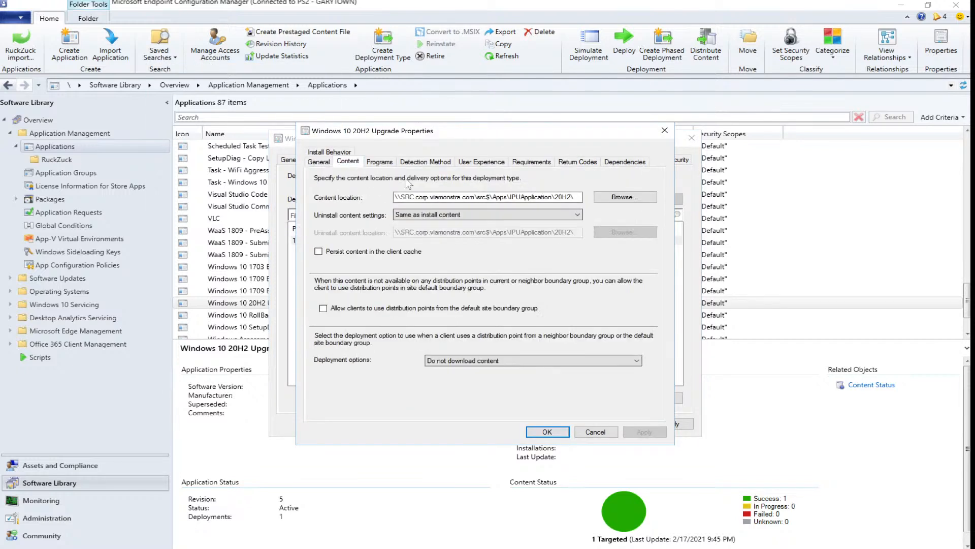
{"action": "left_click", "coordinate": [457, 198]}
{"action": "key", "text": "ctrl+a"}
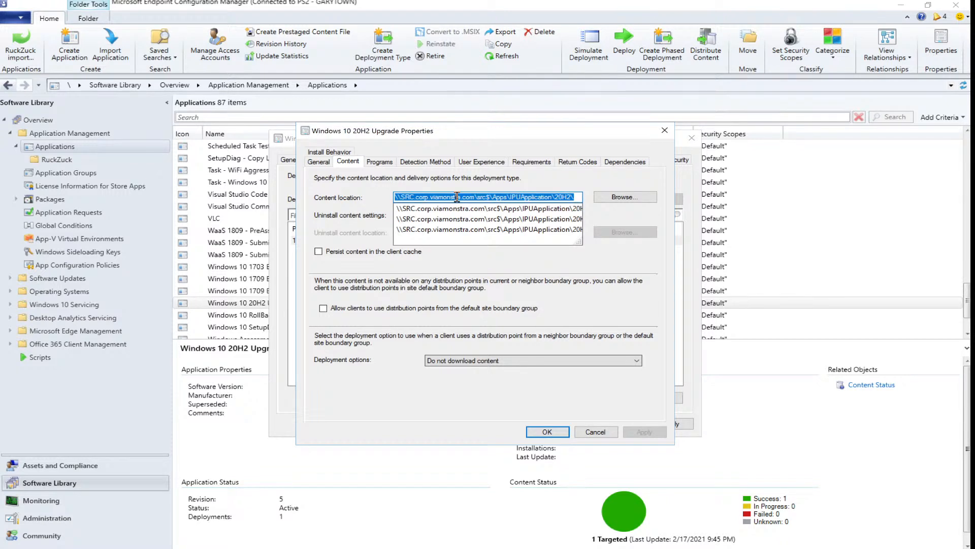
{"action": "left_click", "coordinate": [379, 162]}
{"action": "left_click", "coordinate": [461, 193]}
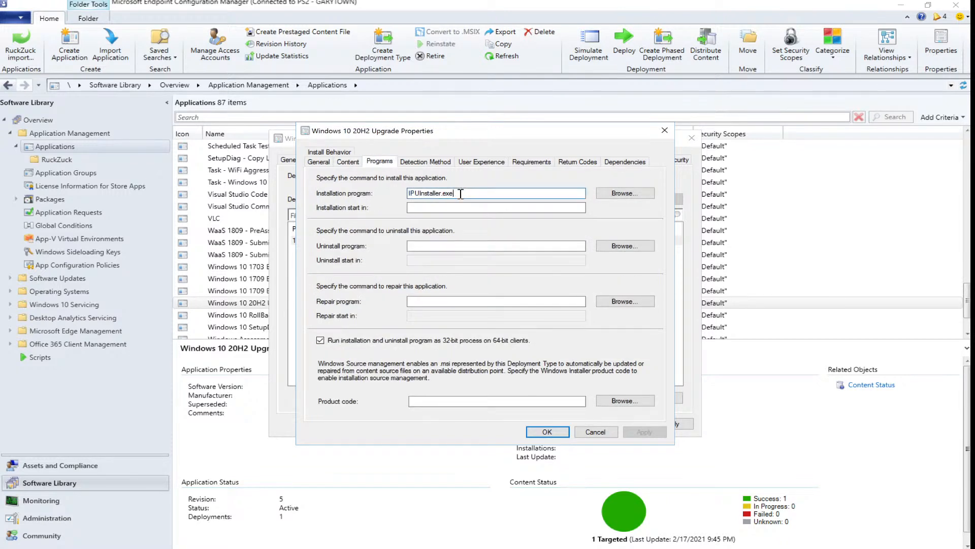
{"action": "left_click_drag", "start_coordinate": [460, 194], "coordinate": [356, 194]}
Open the deployment type's custom PowerShell detection script and examine its contents
{"action": "left_click", "coordinate": [430, 162]}
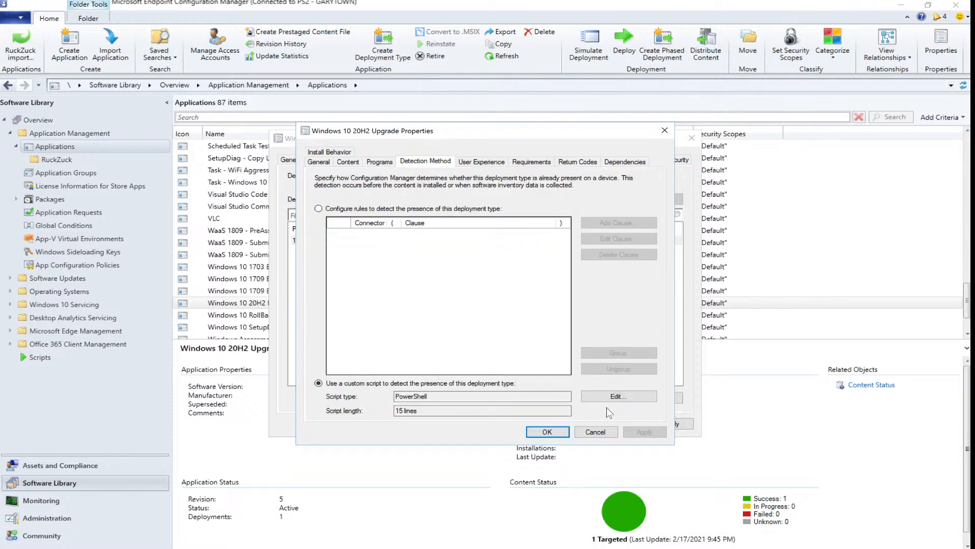
{"action": "left_click", "coordinate": [614, 400]}
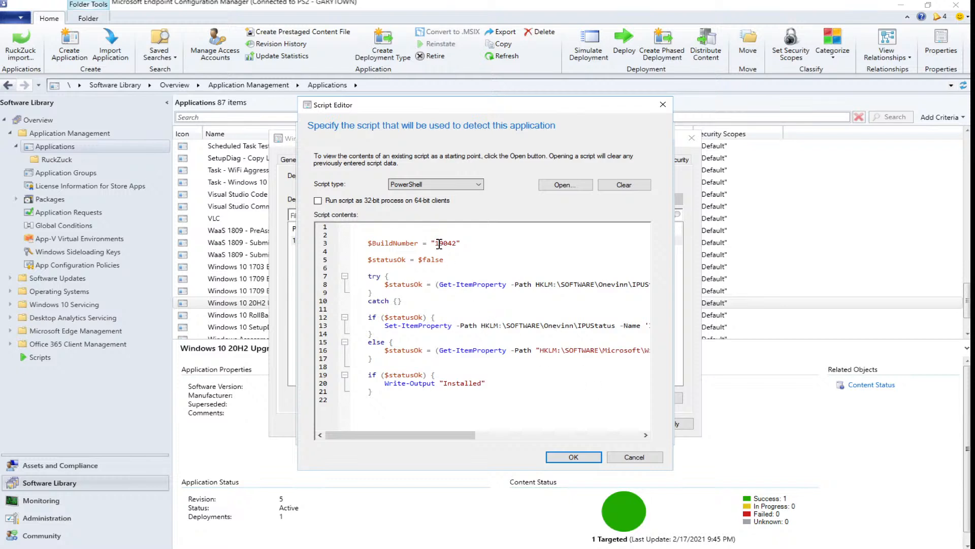
{"action": "left_click_drag", "start_coordinate": [435, 440], "coordinate": [567, 411]}
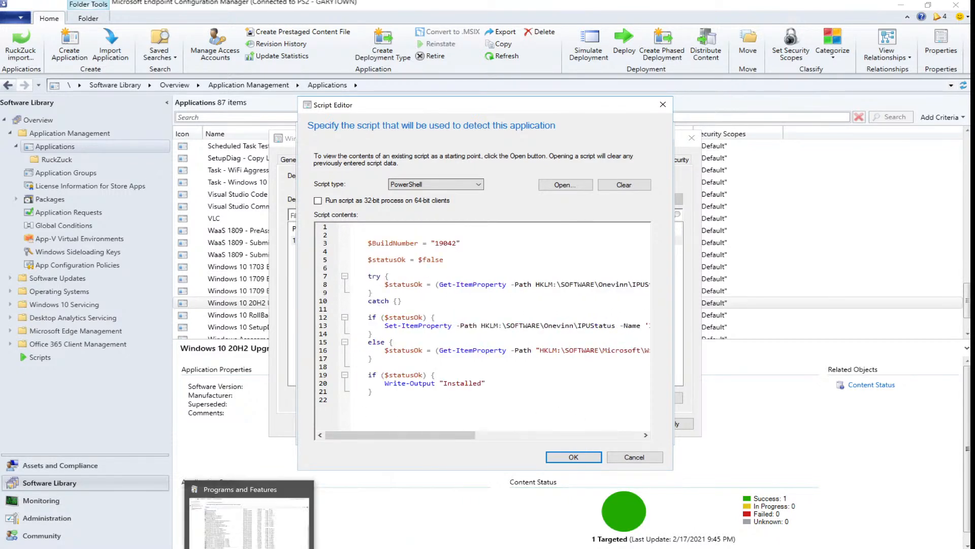
Switch to File Explorer and browse the src$ share to the Apps\OneVinn\IPUApplicationExtract folder
{"action": "left_click", "coordinate": [191, 548]}
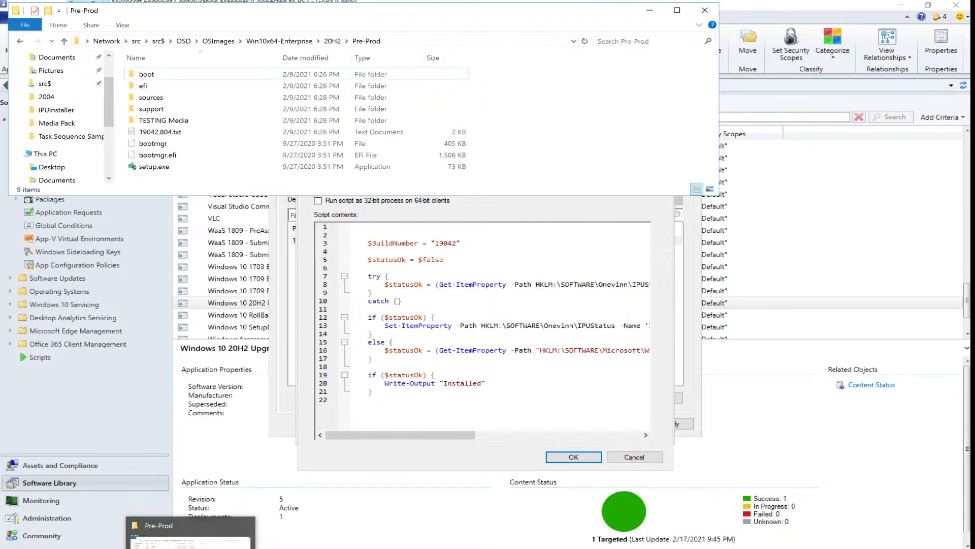
{"action": "right_click", "coordinate": [190, 548]}
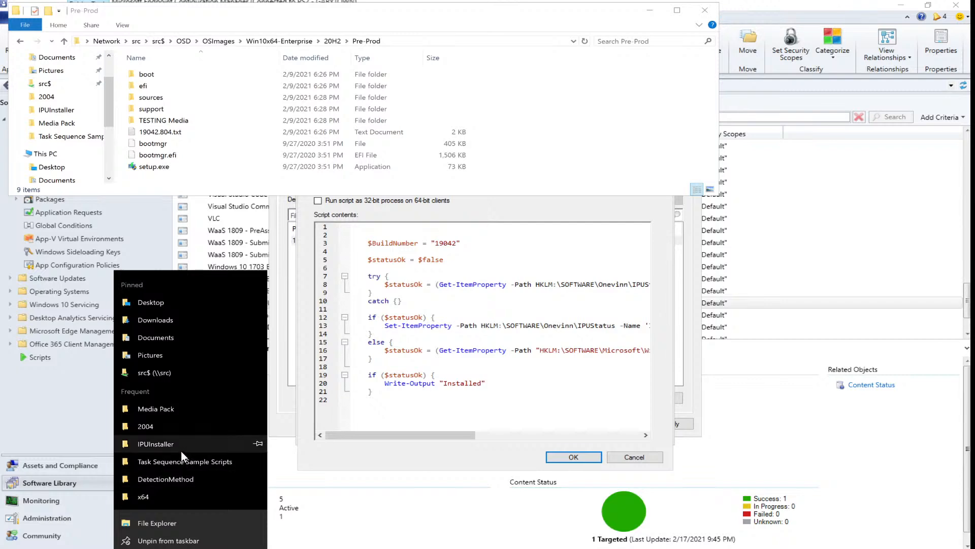
{"action": "left_click", "coordinate": [164, 375]}
{"action": "double_click", "coordinate": [343, 244]}
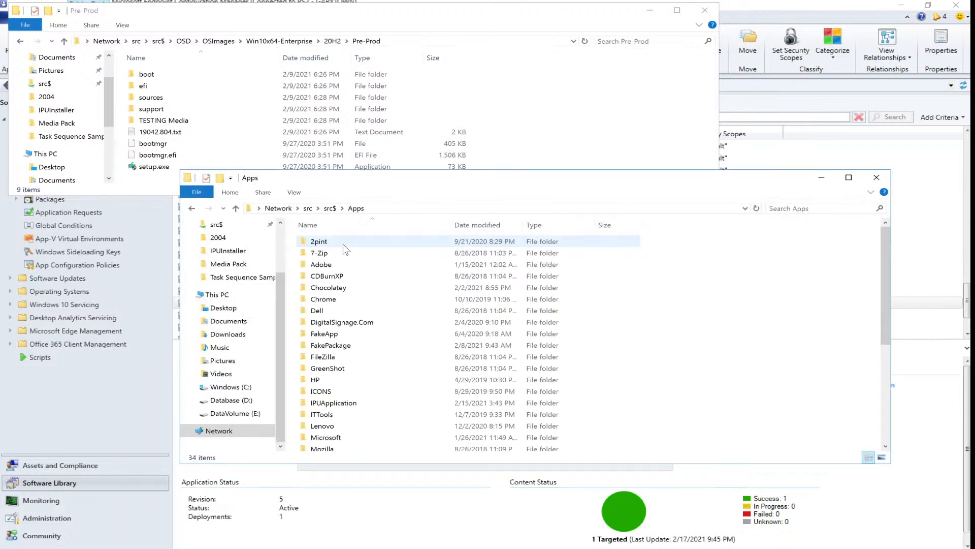
{"action": "type", "text": "o"}
{"action": "key", "text": "Return"}
{"action": "double_click", "coordinate": [343, 244]}
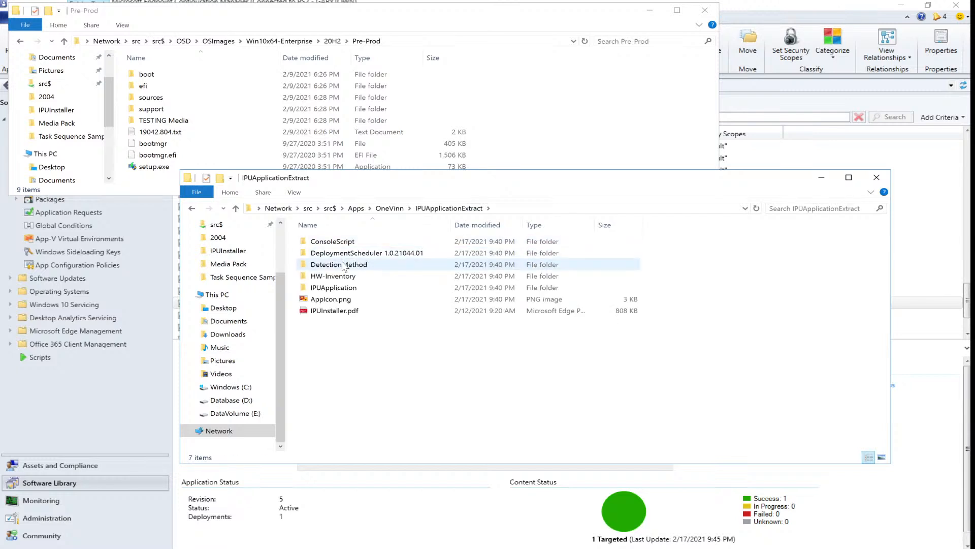
Open DM.ps1.txt from the extract's DetectionMethod folder, review the supplied detection script, and close the file
{"action": "left_click_drag", "start_coordinate": [387, 334], "coordinate": [320, 235]}
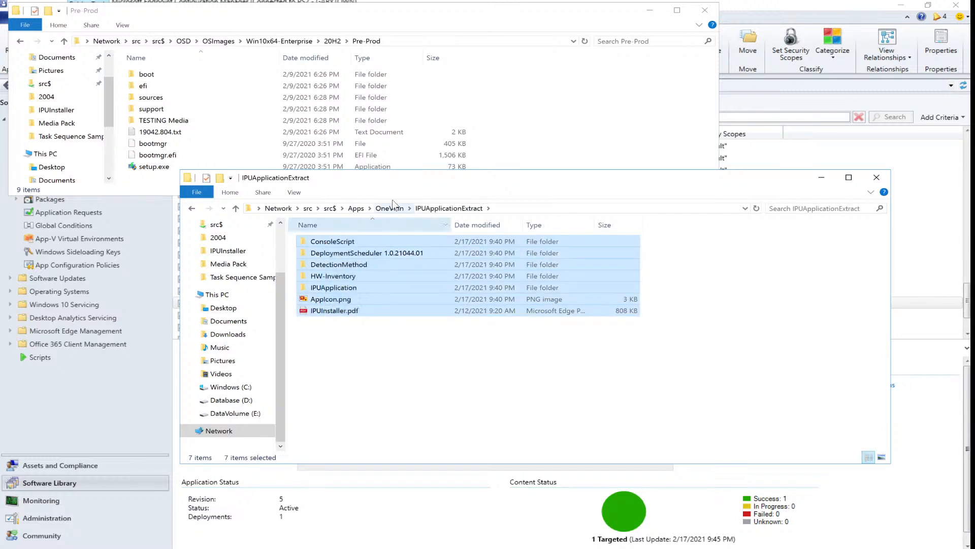
{"action": "left_click_drag", "start_coordinate": [442, 176], "coordinate": [431, 212]}
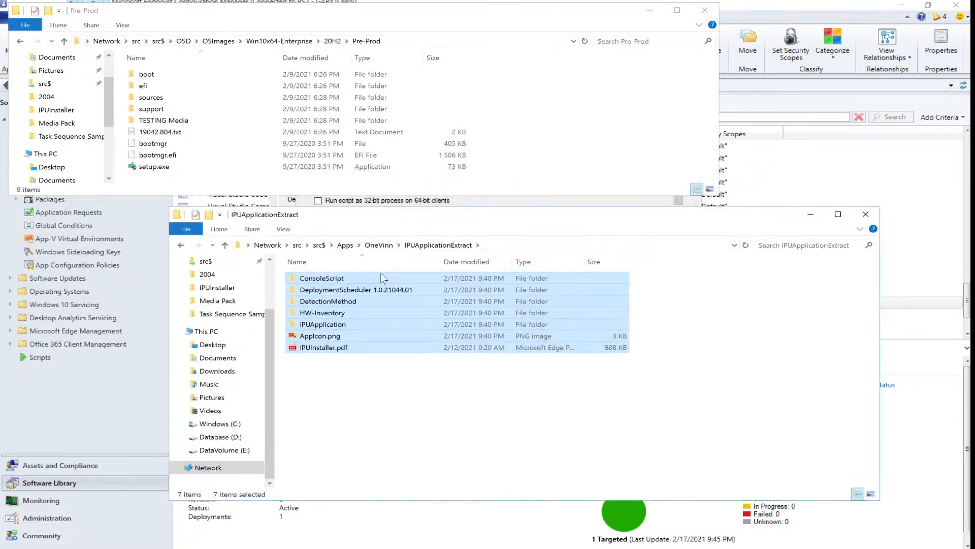
{"action": "left_click", "coordinate": [399, 407]}
{"action": "double_click", "coordinate": [341, 301]}
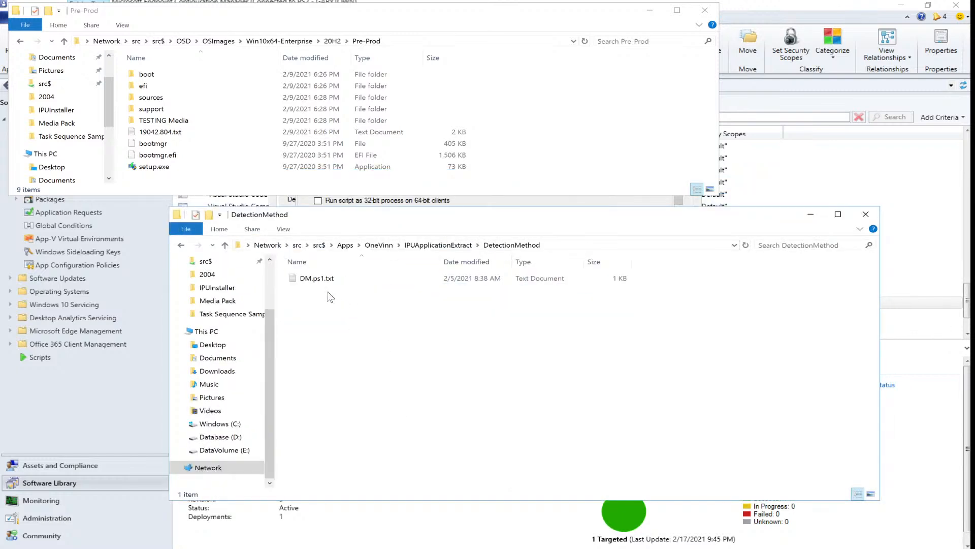
{"action": "double_click", "coordinate": [316, 279]}
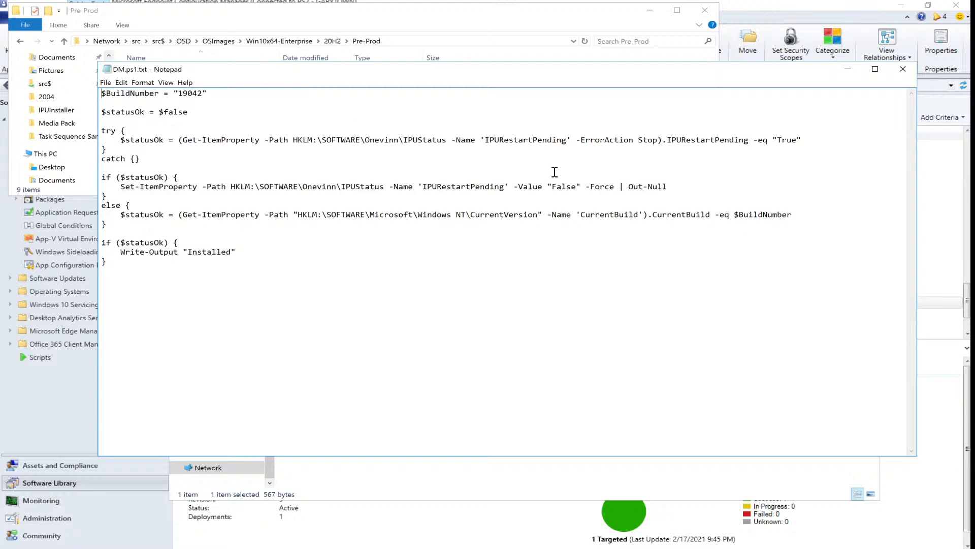
{"action": "left_click", "coordinate": [903, 68]}
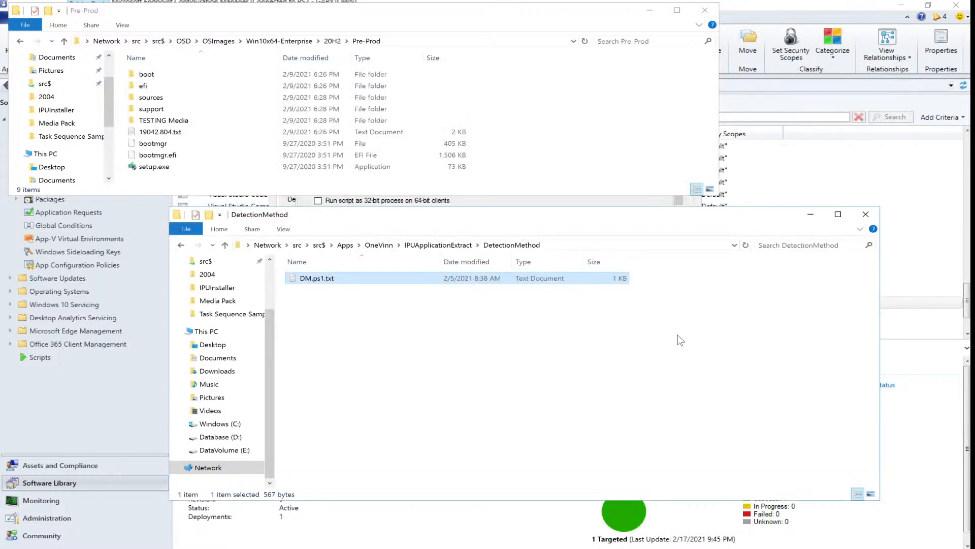
Return to the Script Editor in Configuration Manager, check the $BuildNumber value, and leave the editor without saving
{"action": "left_click_drag", "start_coordinate": [443, 214], "coordinate": [441, 307]}
{"action": "left_click", "coordinate": [493, 224]}
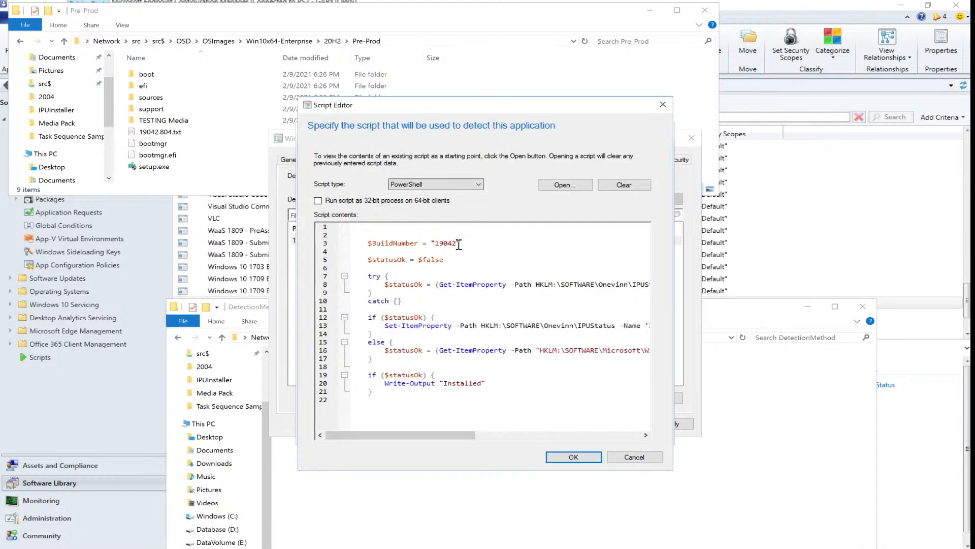
{"action": "left_click_drag", "start_coordinate": [457, 245], "coordinate": [414, 252]}
{"action": "left_click", "coordinate": [629, 453]}
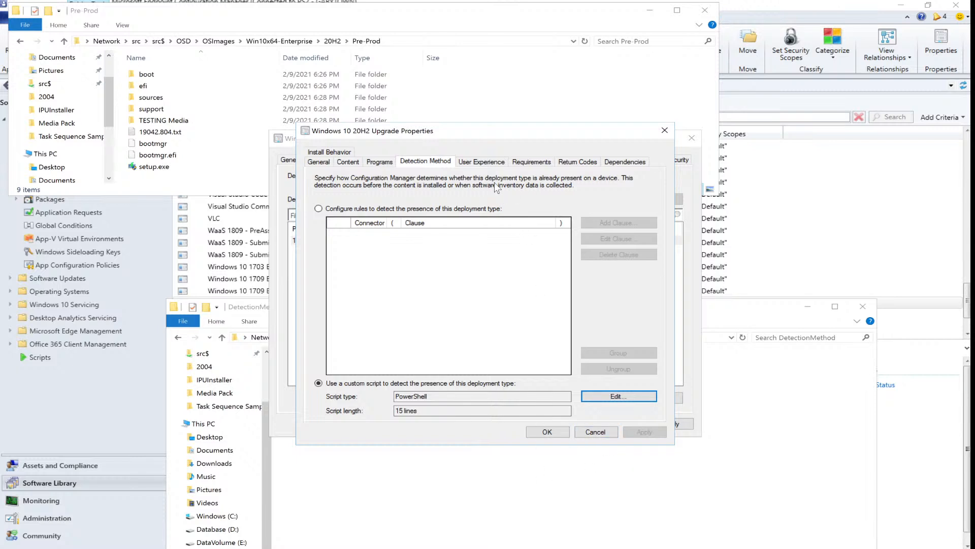
Review the deployment type's user experience settings and requirements, and cancel out of both properties dialogs
{"action": "left_click", "coordinate": [486, 162]}
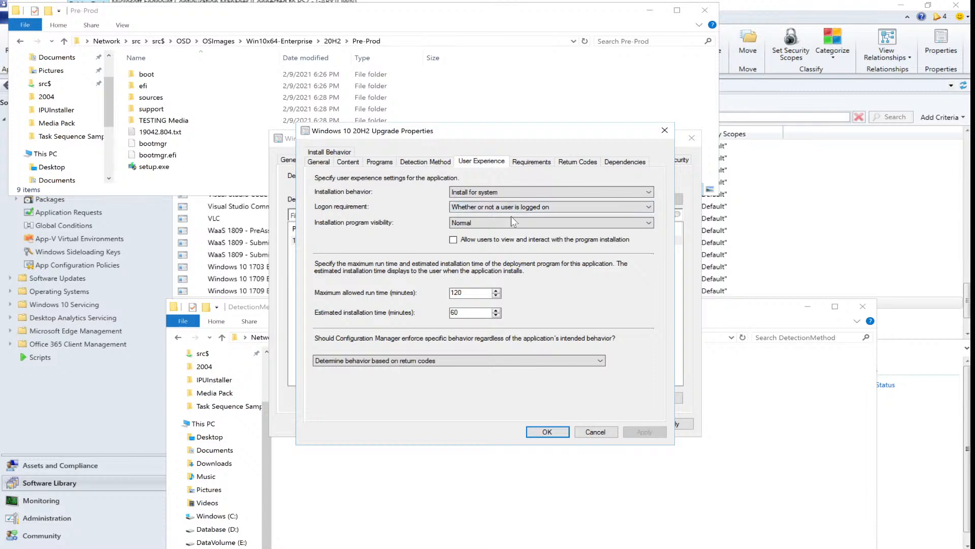
{"action": "left_click", "coordinate": [526, 163]}
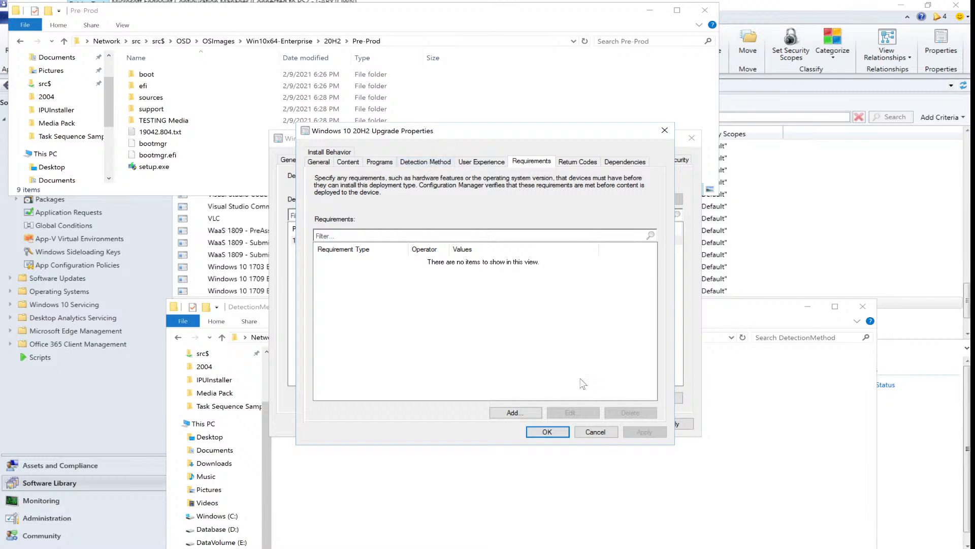
{"action": "left_click", "coordinate": [593, 432]}
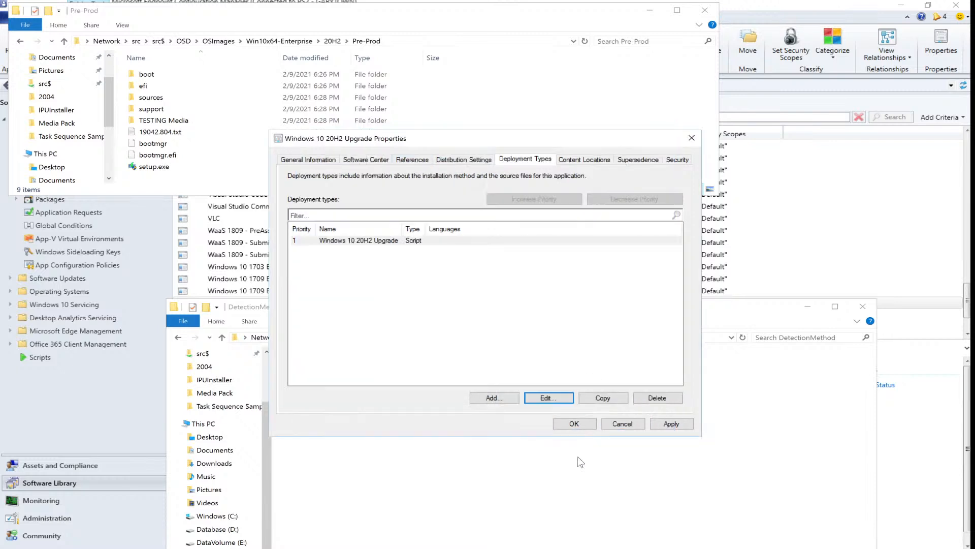
{"action": "left_click", "coordinate": [617, 421]}
Examine the contents of the DeploymentScheduler 1.0.21044.01 and IPUApplication folders inside IPUApplicationExtract
{"action": "left_click_drag", "start_coordinate": [487, 309], "coordinate": [466, 230]}
{"action": "left_click", "coordinate": [444, 261]}
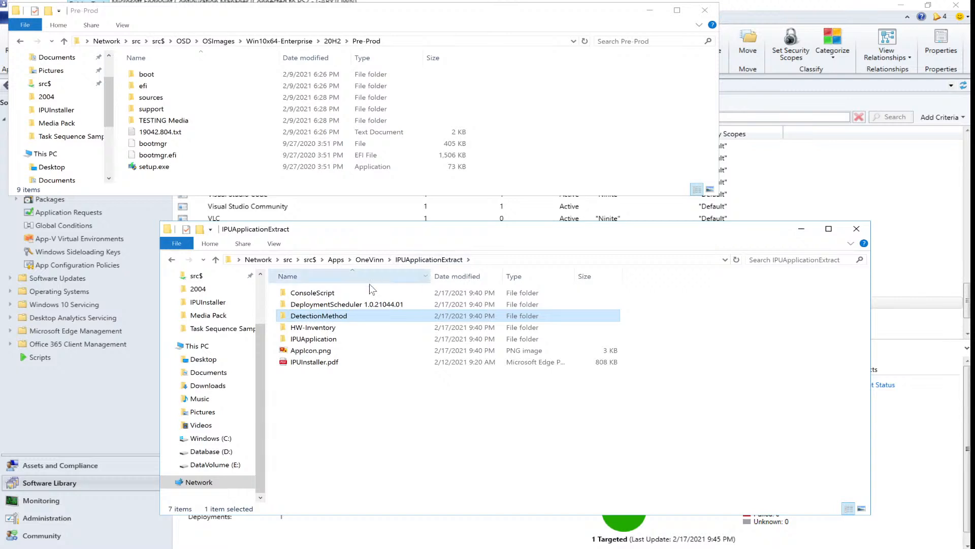
{"action": "double_click", "coordinate": [352, 304]}
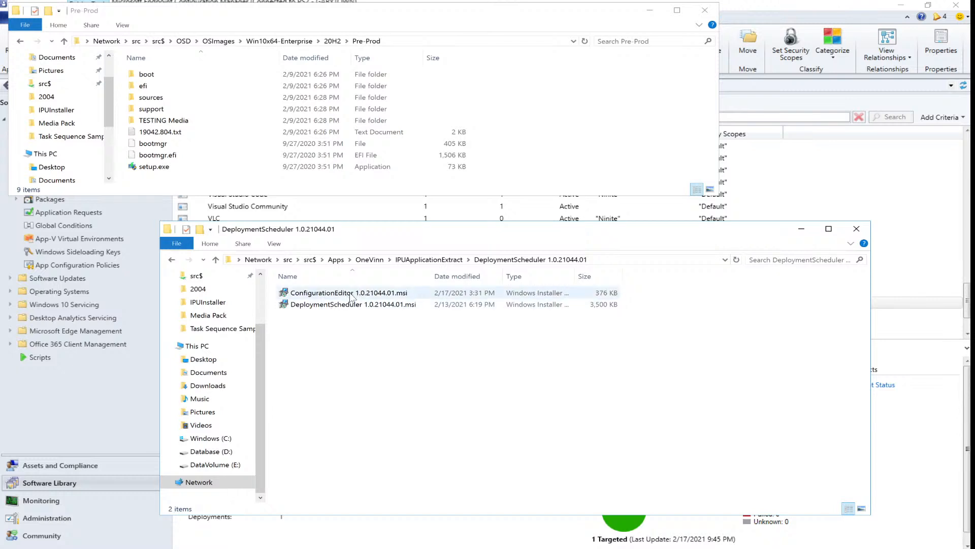
{"action": "left_click", "coordinate": [387, 305]}
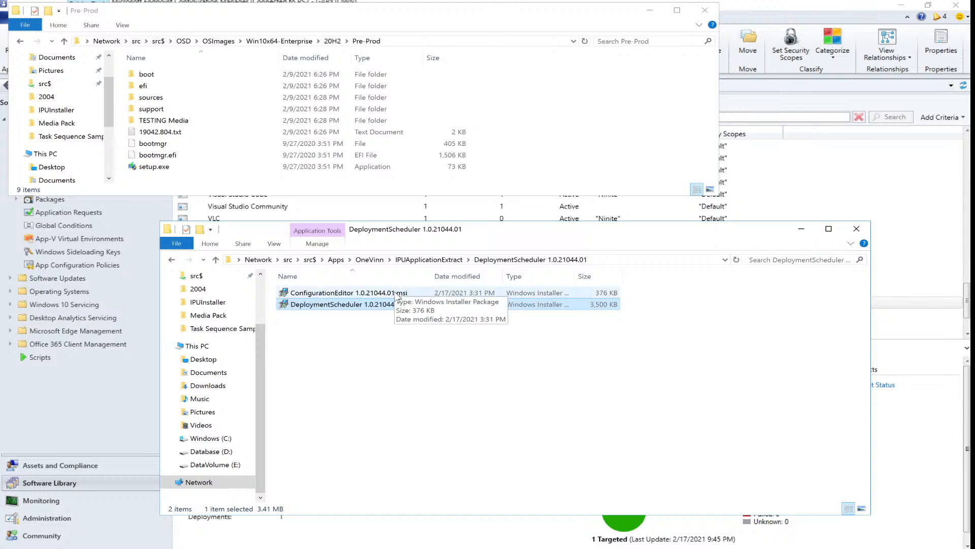
{"action": "left_click", "coordinate": [430, 260]}
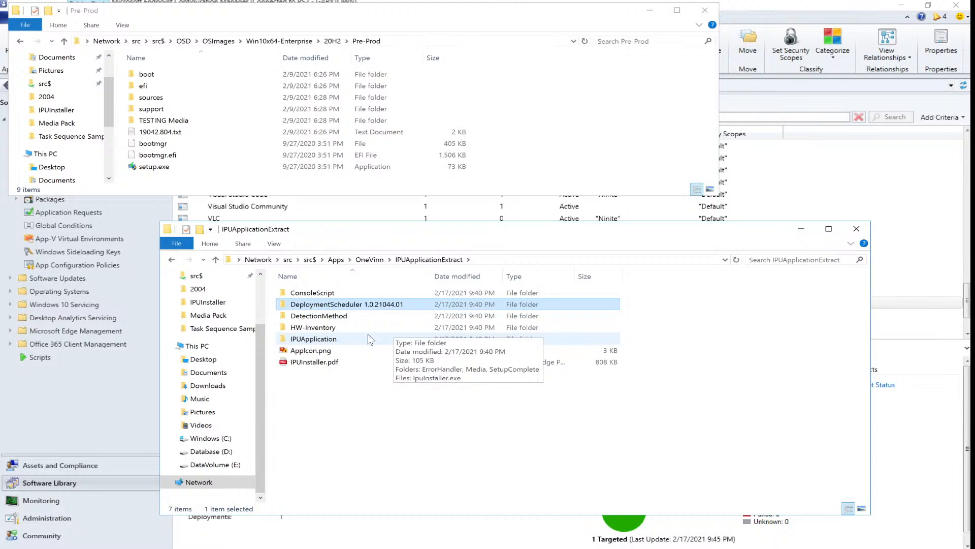
{"action": "double_click", "coordinate": [319, 337]}
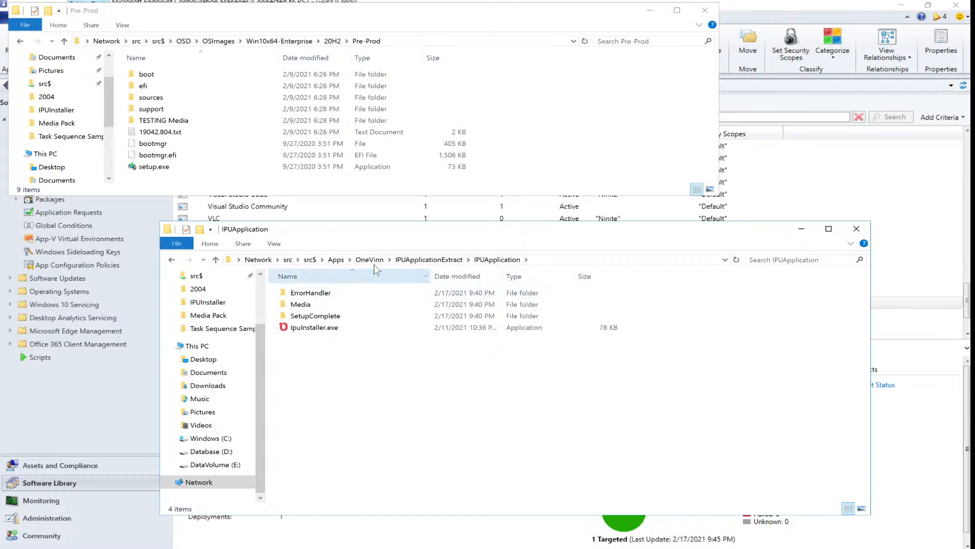
Browse to the Media folder in Apps\IPUApplication\20H2 on the share to examine the application's upgrade source files
{"action": "left_click", "coordinate": [343, 261]}
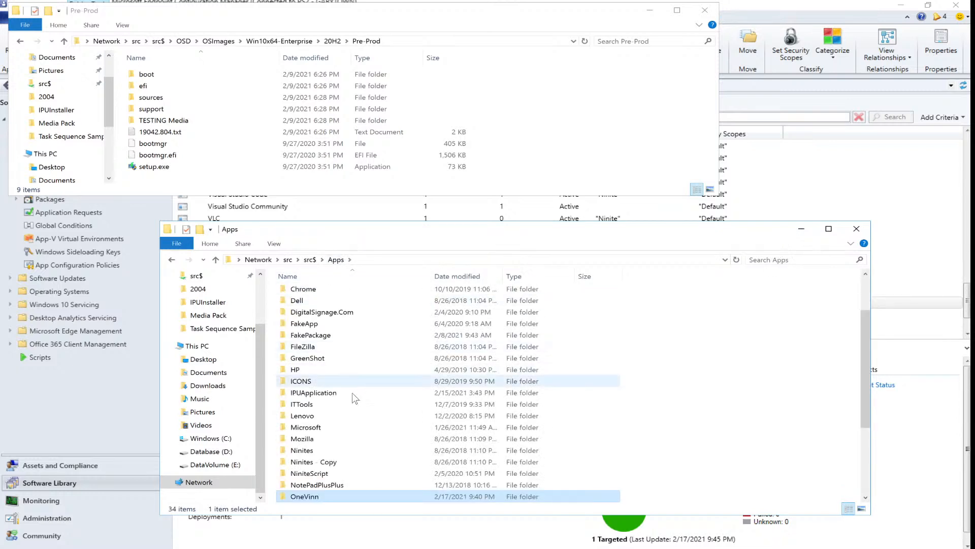
{"action": "double_click", "coordinate": [344, 395]}
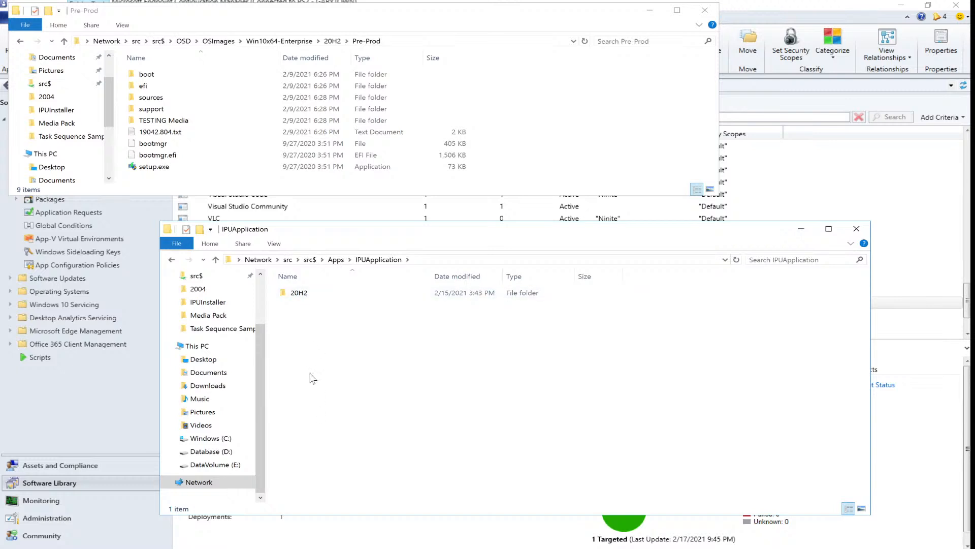
{"action": "left_click", "coordinate": [316, 294]}
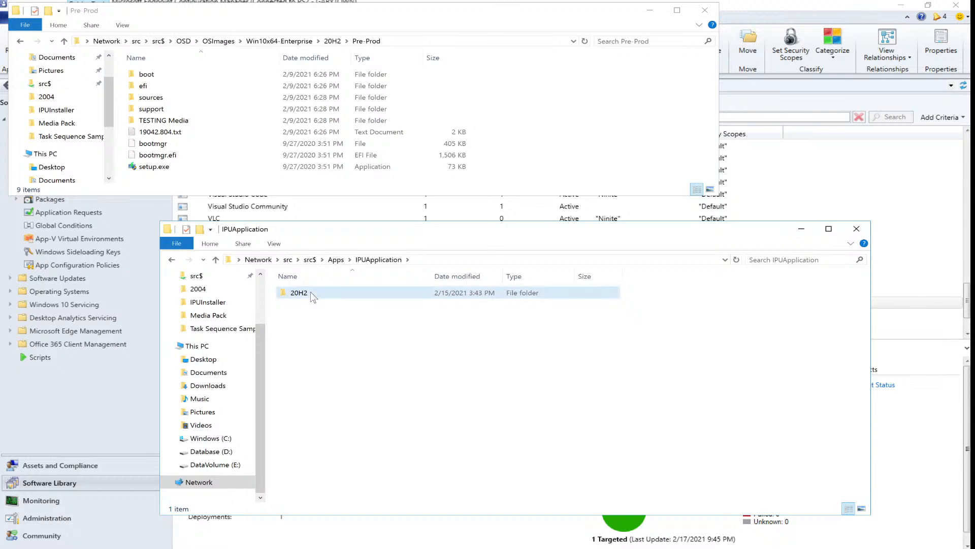
{"action": "double_click", "coordinate": [310, 291]}
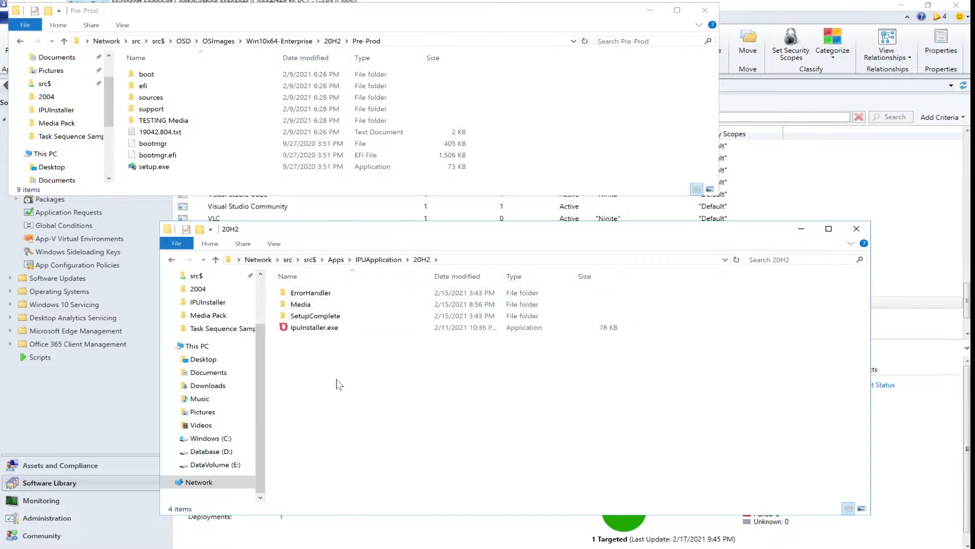
{"action": "left_click", "coordinate": [311, 308]}
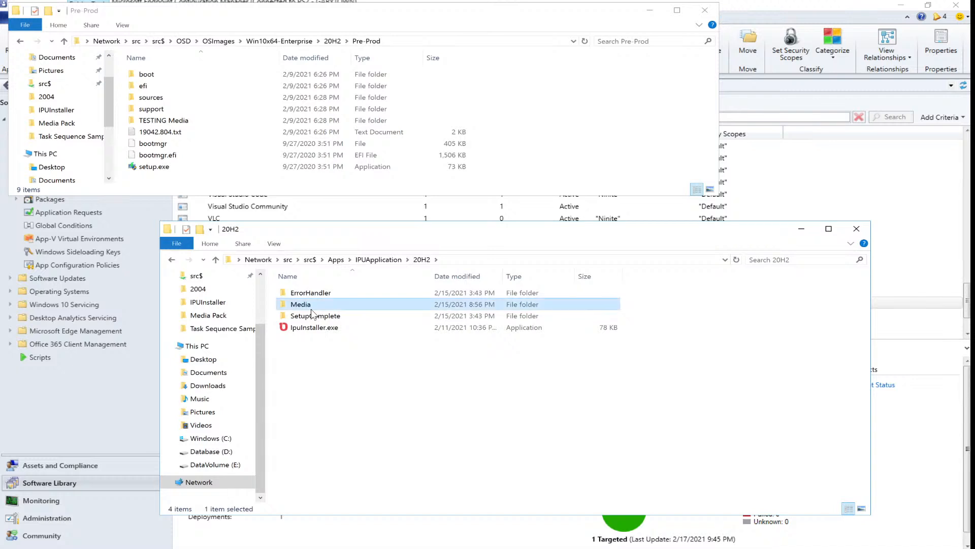
{"action": "double_click", "coordinate": [312, 309]}
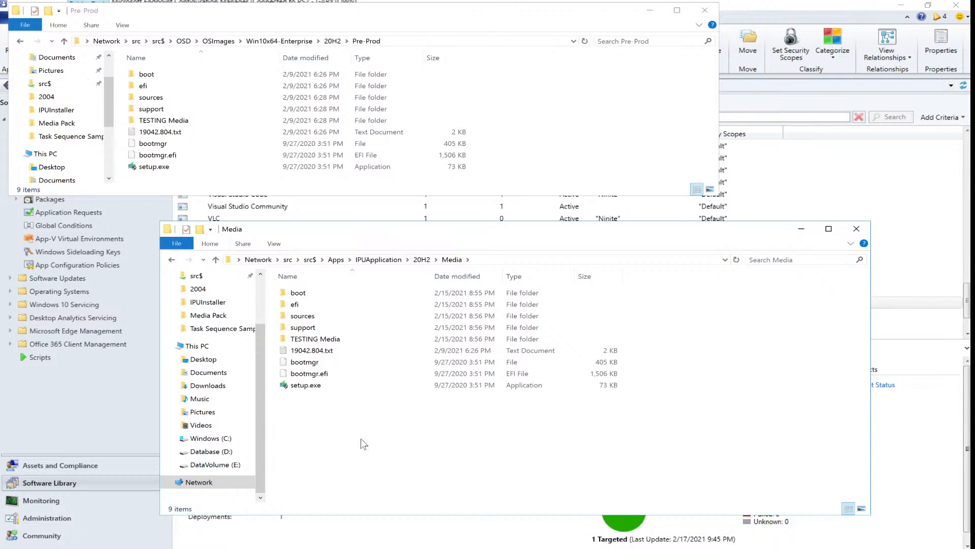
Delete the TESTING Media folder from the Media folder of the 20H2 application source
{"action": "left_click", "coordinate": [325, 339]}
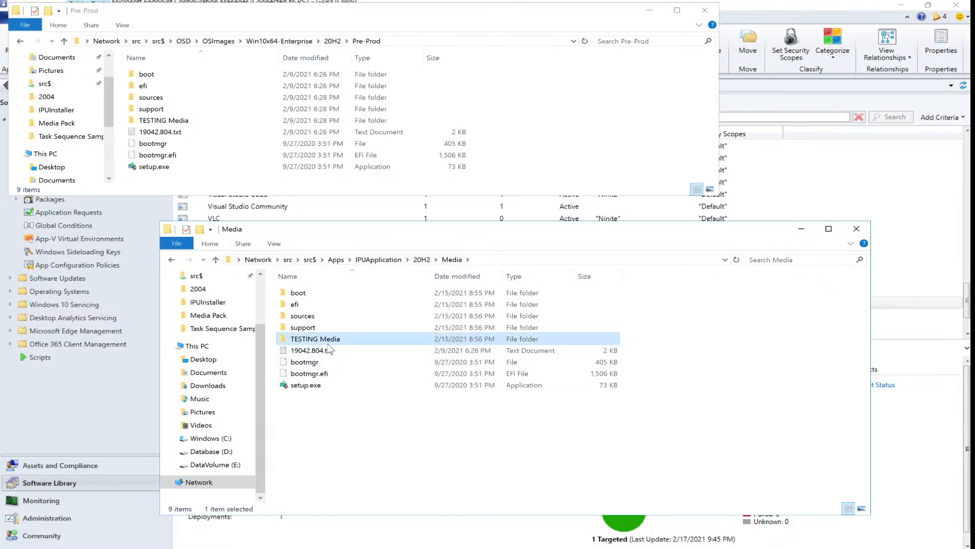
{"action": "key", "text": "Delete"}
{"action": "key", "text": "Return"}
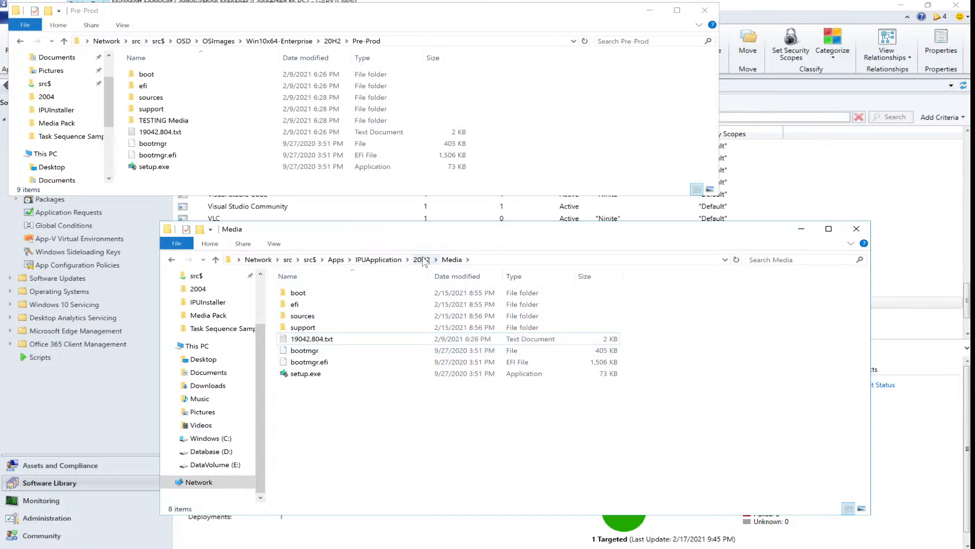
Check the sources and SetupComplete folders of the 20H2 application source, and minimize both File Explorer windows
{"action": "double_click", "coordinate": [305, 317]}
{"action": "left_click", "coordinate": [172, 260]}
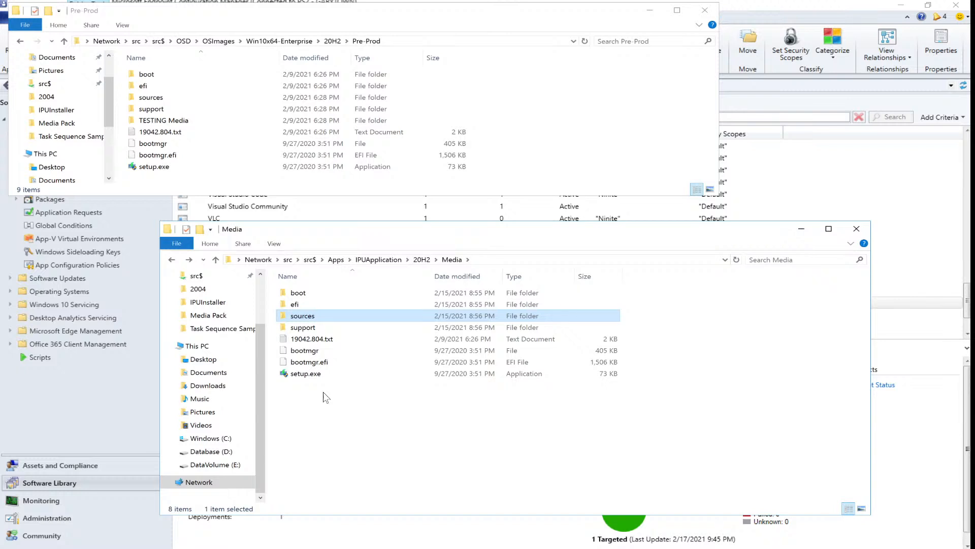
{"action": "left_click", "coordinate": [421, 259]}
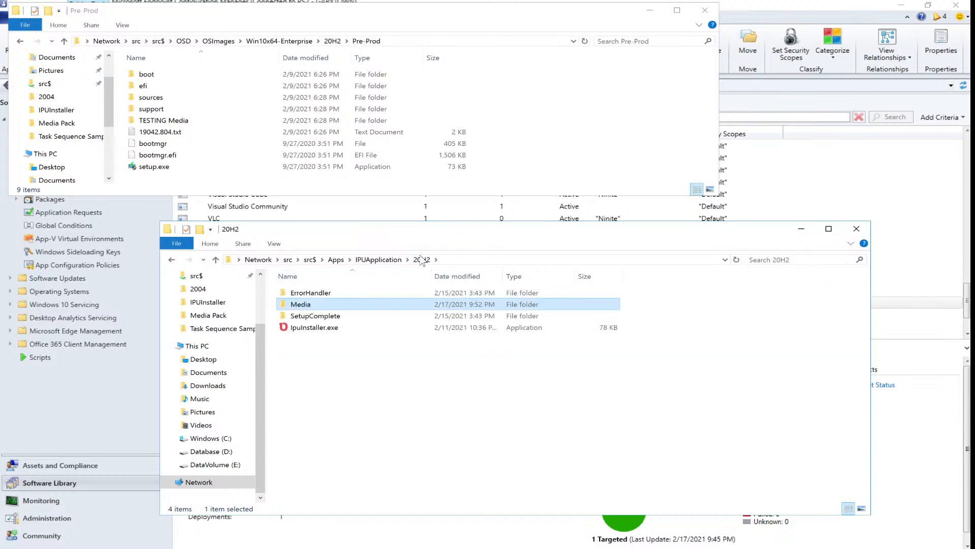
{"action": "double_click", "coordinate": [350, 316]}
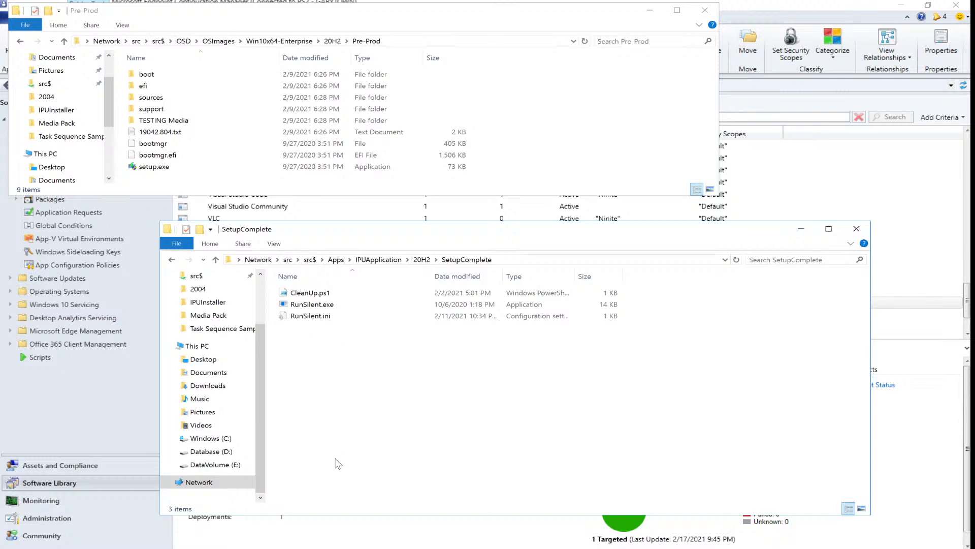
{"action": "left_click", "coordinate": [422, 259]}
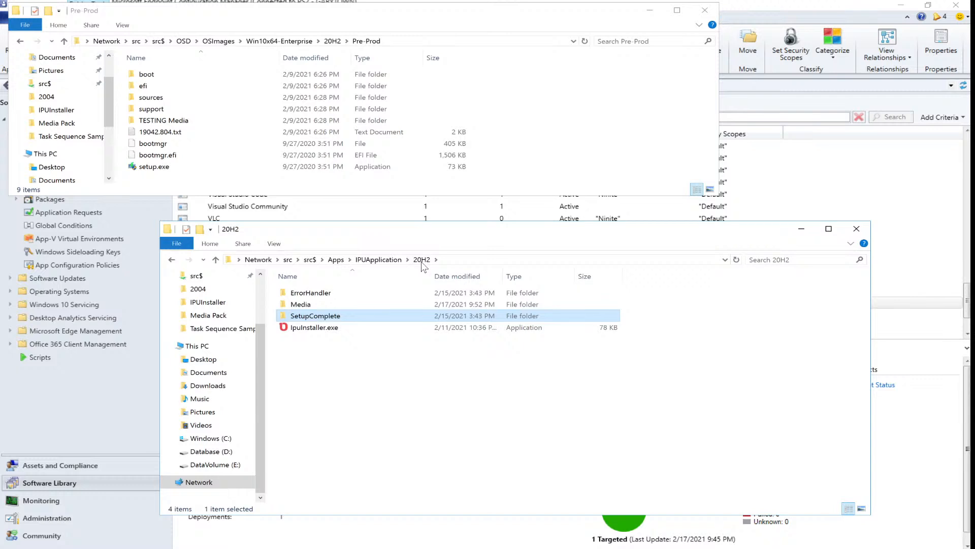
{"action": "left_click", "coordinate": [382, 262]}
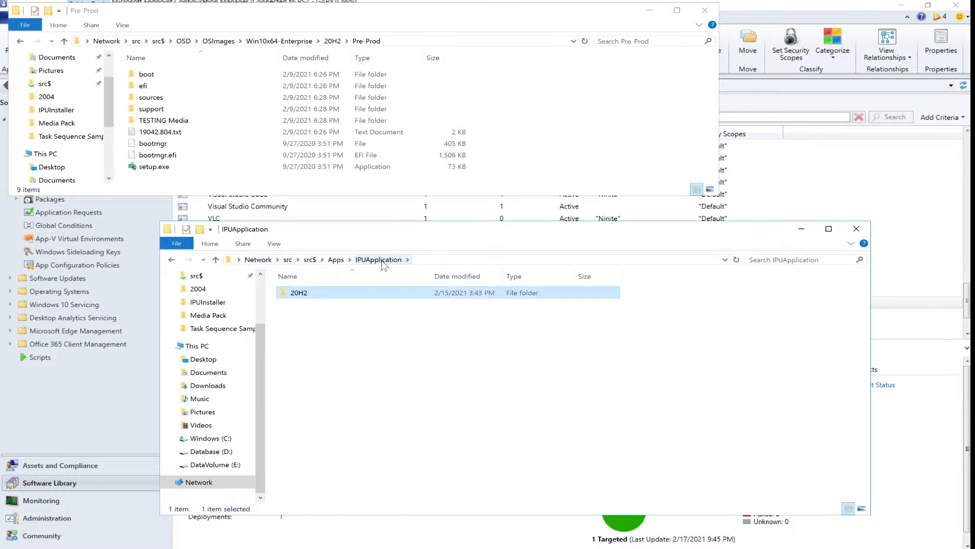
{"action": "left_click", "coordinate": [809, 230]}
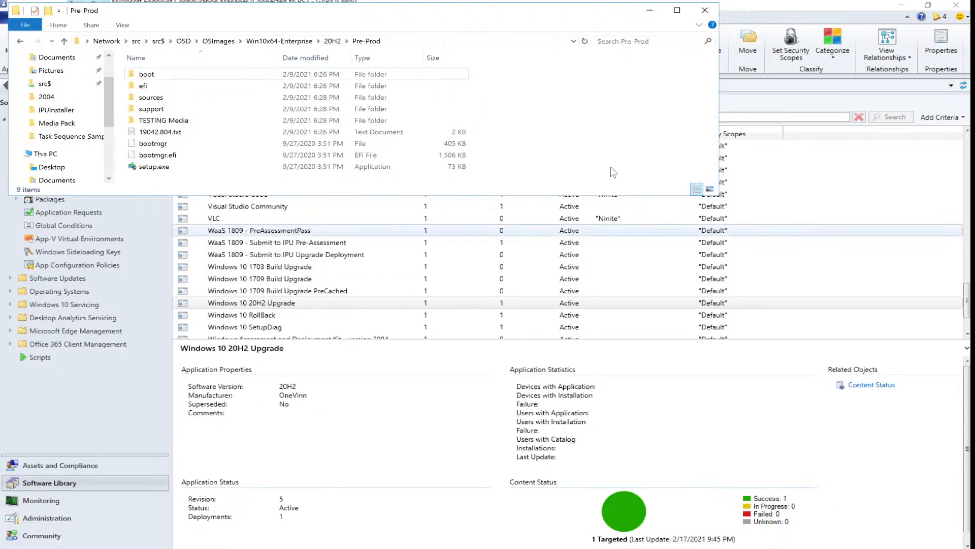
{"action": "left_click", "coordinate": [650, 11]}
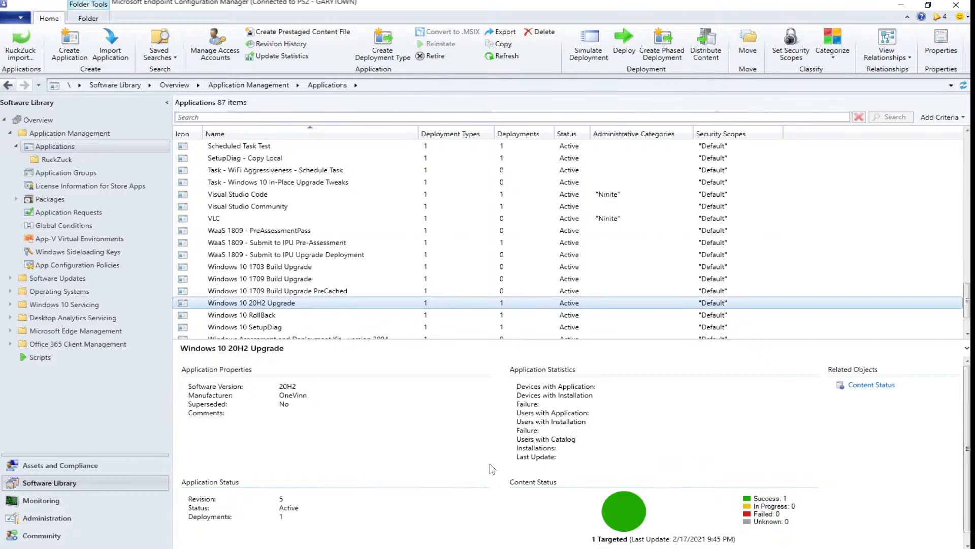
In Configuration Manager, notify the clients in the IPU Windows 10 20H2 collection to update their computer policy
{"action": "left_click", "coordinate": [43, 464]}
{"action": "double_click", "coordinate": [254, 183]}
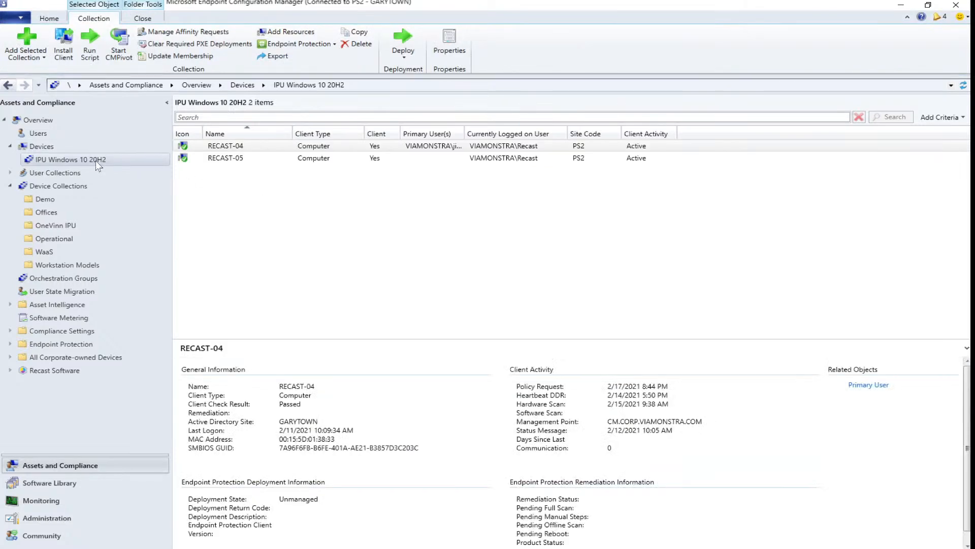
{"action": "right_click", "coordinate": [95, 160]}
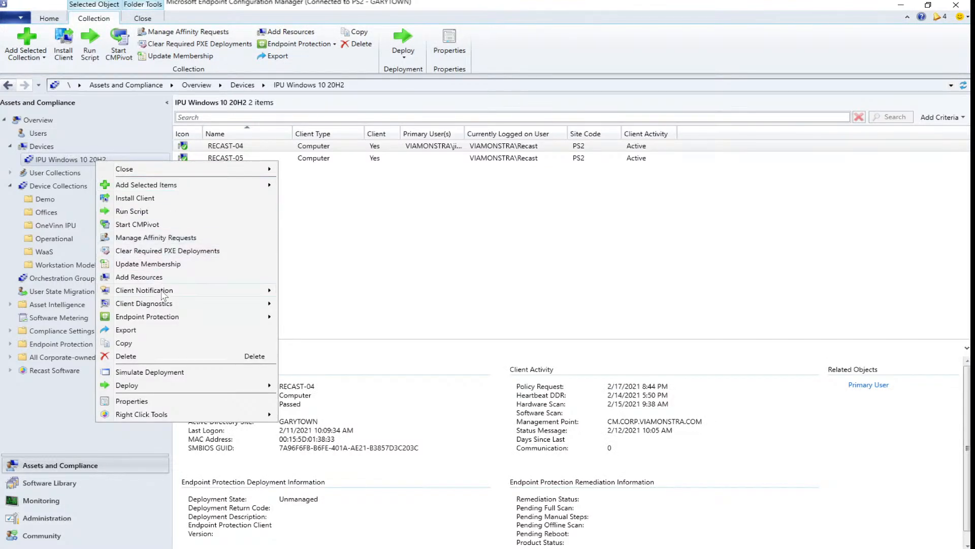
{"action": "mouse_move", "coordinate": [161, 290]}
{"action": "left_click", "coordinate": [345, 290]}
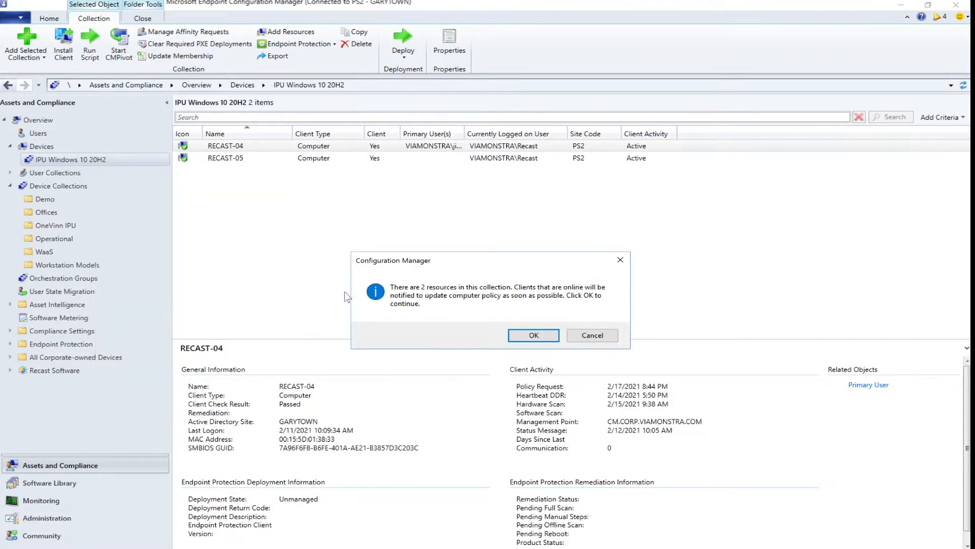
{"action": "left_click", "coordinate": [526, 335]}
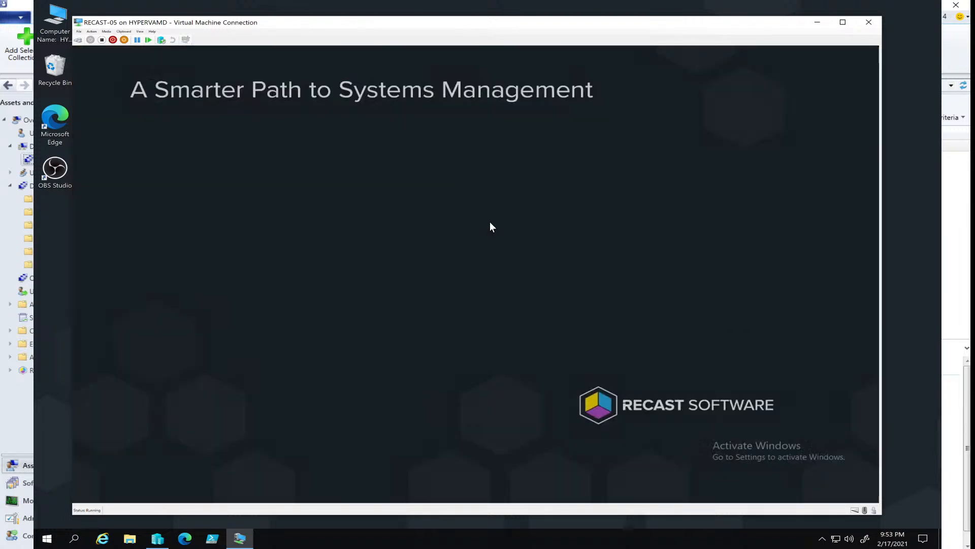
Switch to the RECAST-05 virtual machine and sign in to the Recast Software account with its password
{"action": "left_click", "coordinate": [399, 264]}
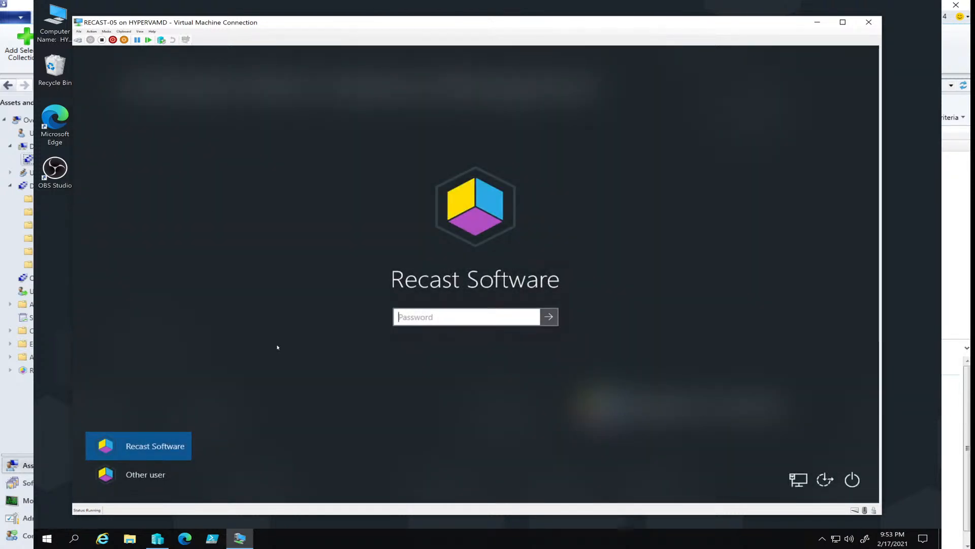
{"action": "type", "text": "********"}
{"action": "key", "text": "Return"}
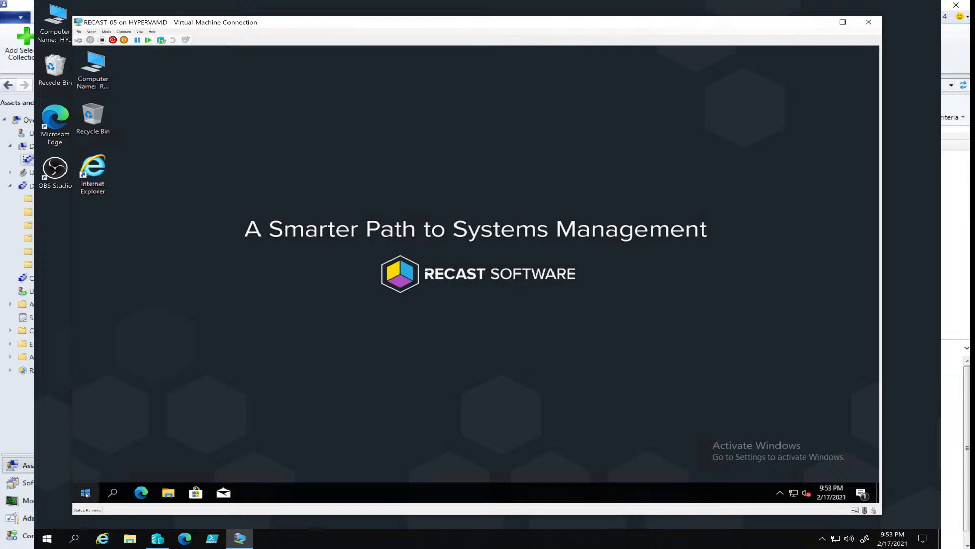
Find and launch Software Center on the RECAST-05 virtual machine
{"action": "left_click", "coordinate": [86, 493]}
{"action": "left_click", "coordinate": [86, 492]}
{"action": "left_click", "coordinate": [85, 493]}
{"action": "type", "text": "soft"}
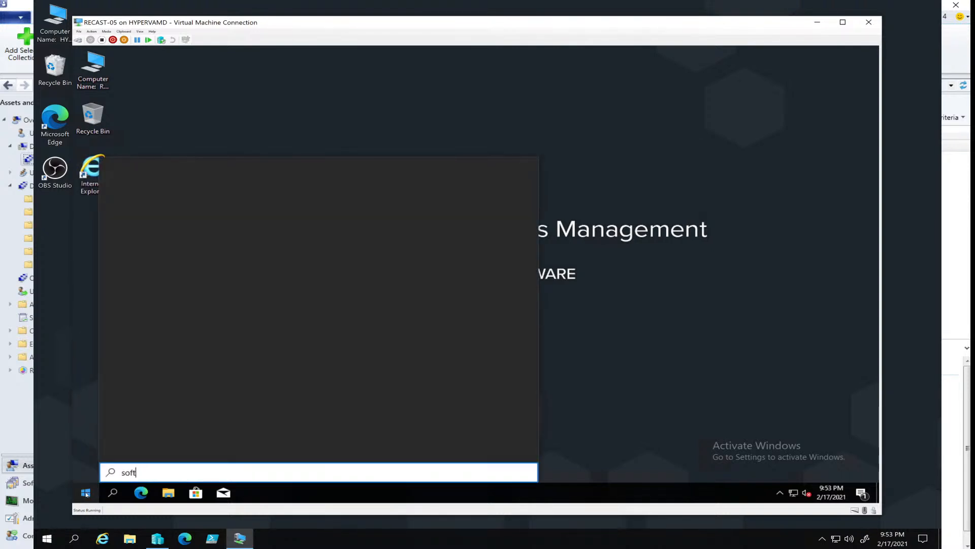
{"action": "key", "text": "Return"}
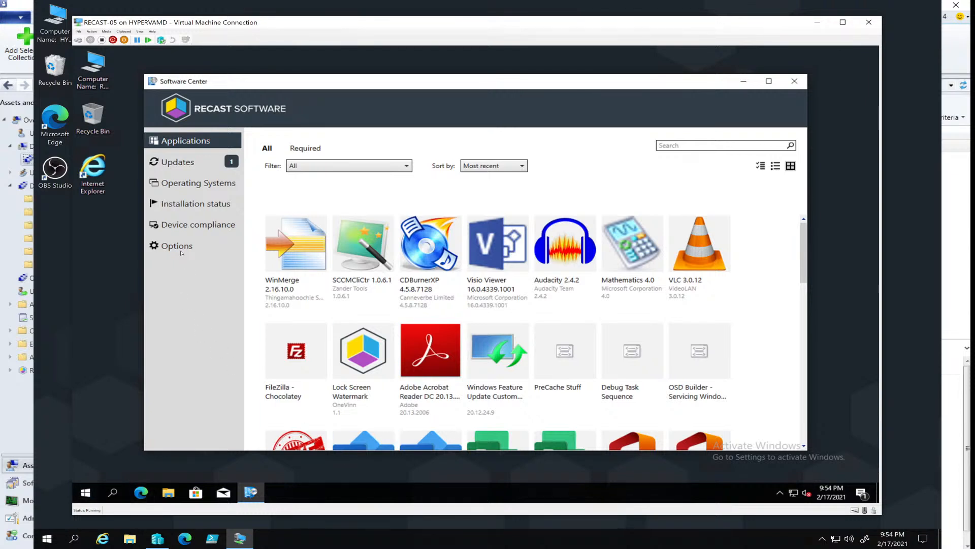
{"action": "left_click", "coordinate": [178, 246]}
{"action": "left_click", "coordinate": [293, 279]}
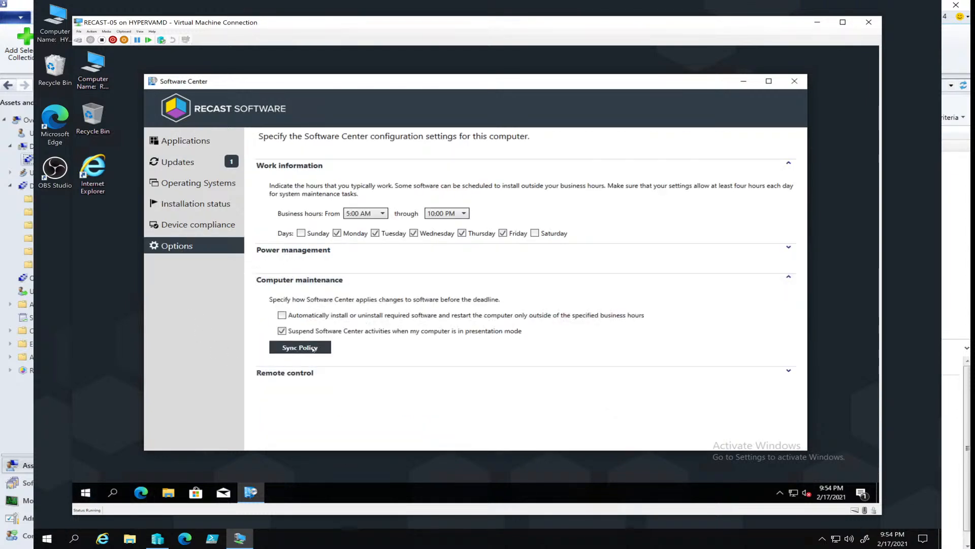
{"action": "left_click", "coordinate": [310, 349]}
{"action": "left_click", "coordinate": [186, 141]}
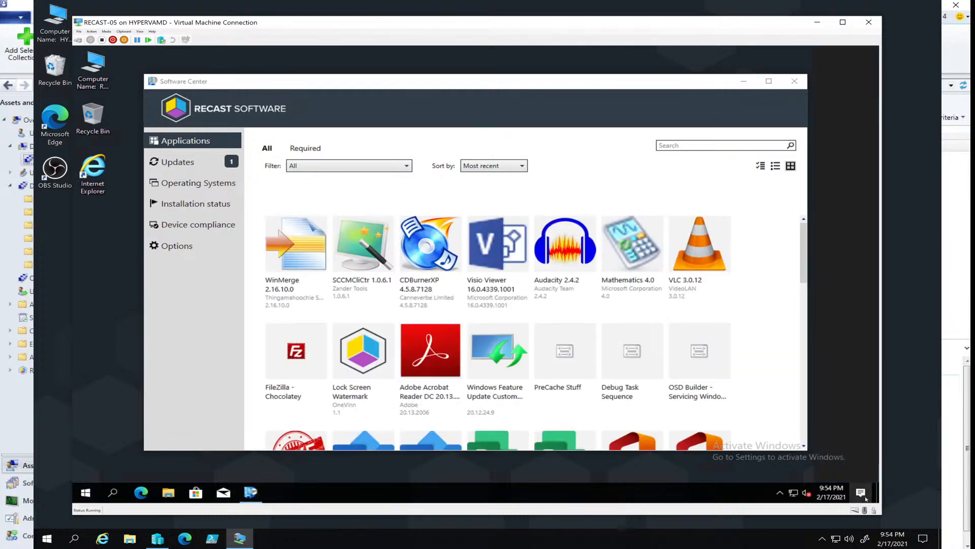
{"action": "left_click", "coordinate": [866, 498]}
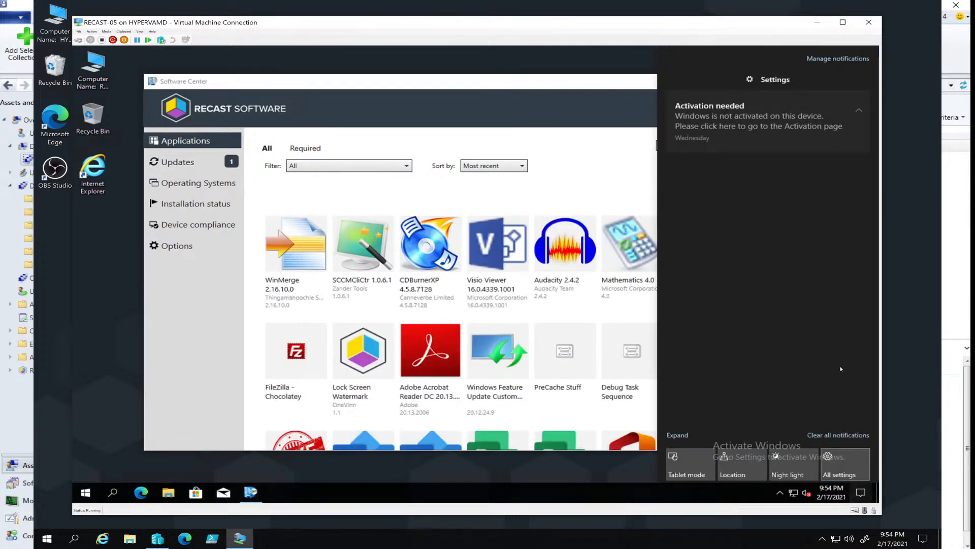
{"action": "left_click", "coordinate": [853, 435]}
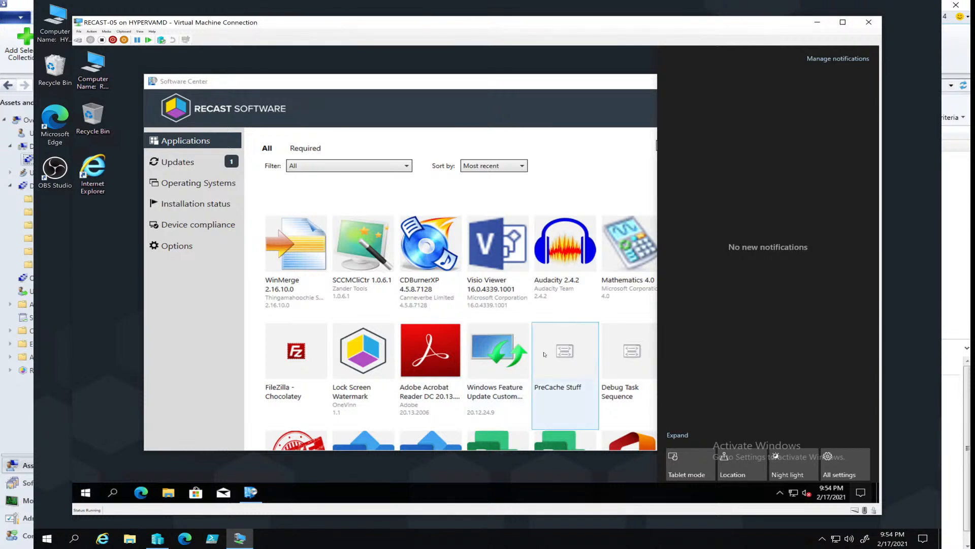
Install Windows Feature Update Custom Action Script Deployment from Software Center, and minimize the window
{"action": "left_click", "coordinate": [506, 362]}
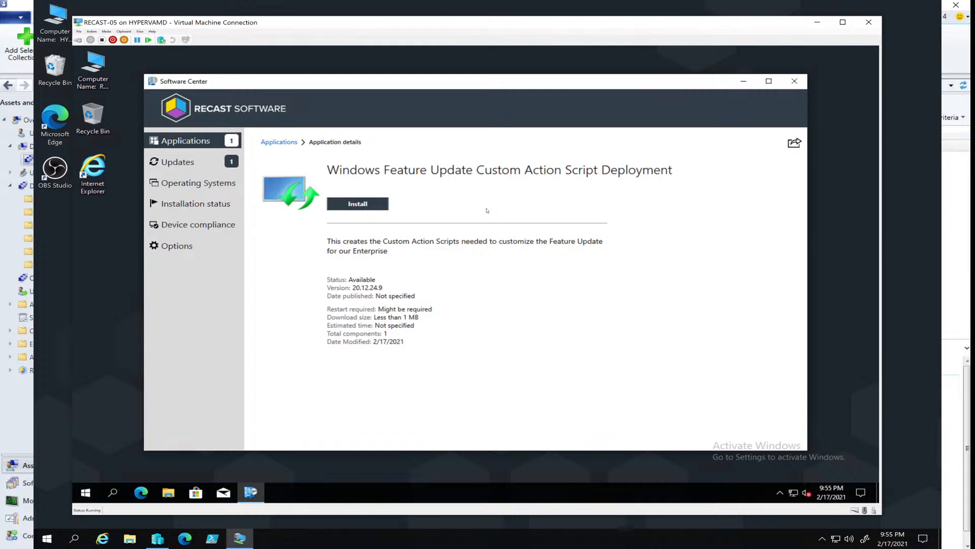
{"action": "left_click", "coordinate": [375, 203]}
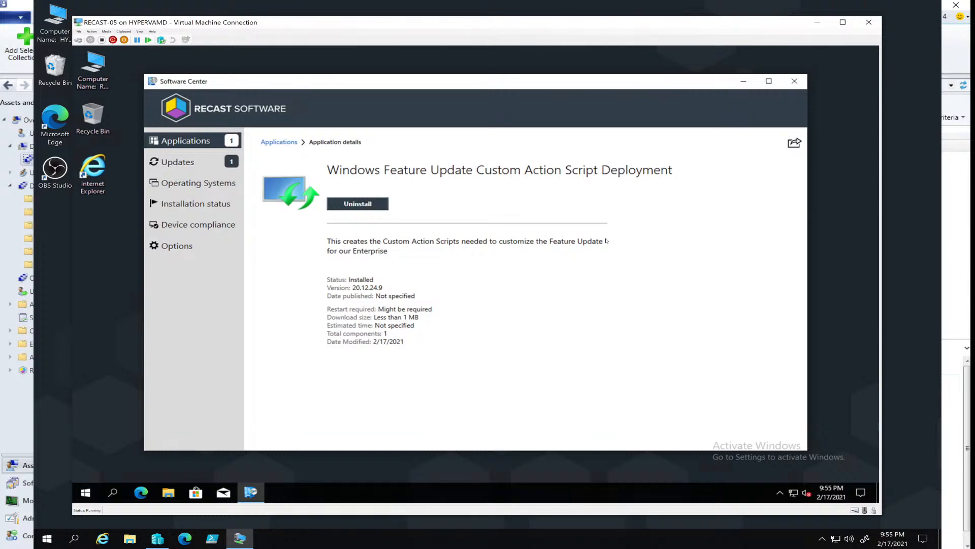
{"action": "left_click", "coordinate": [742, 82]}
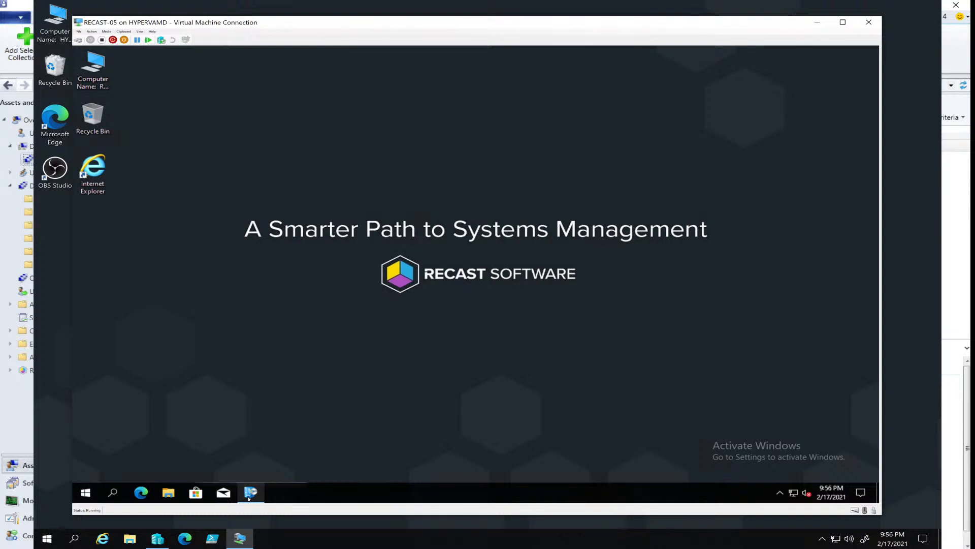
Restore Software Center and review the details of the Windows 10 20H2 Upgrade application
{"action": "mouse_move", "coordinate": [249, 496]}
{"action": "left_click", "coordinate": [246, 460]}
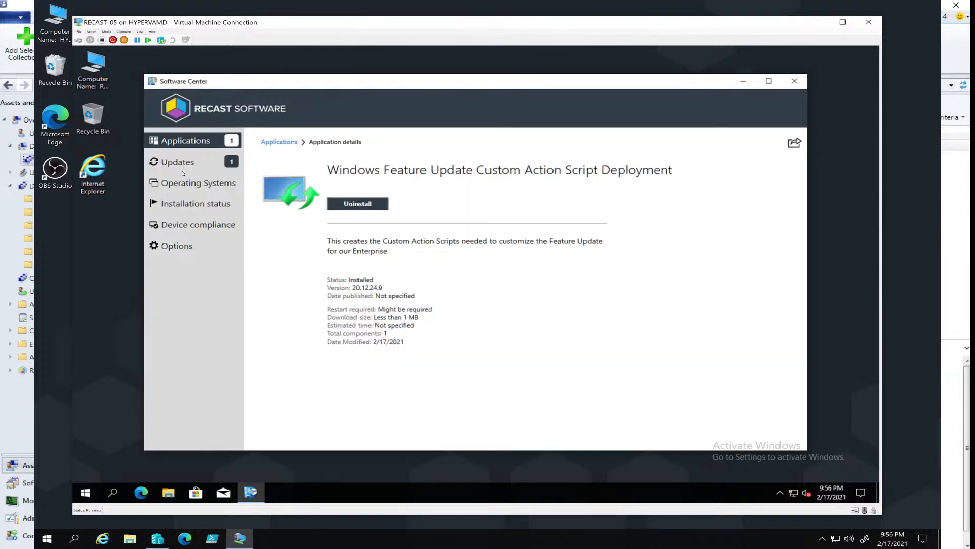
{"action": "left_click", "coordinate": [185, 141]}
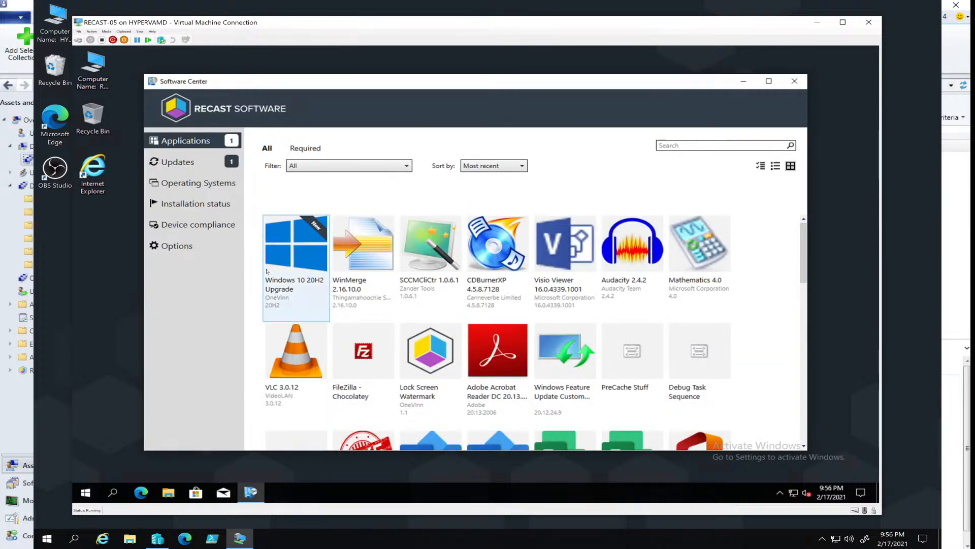
{"action": "left_click", "coordinate": [296, 299]}
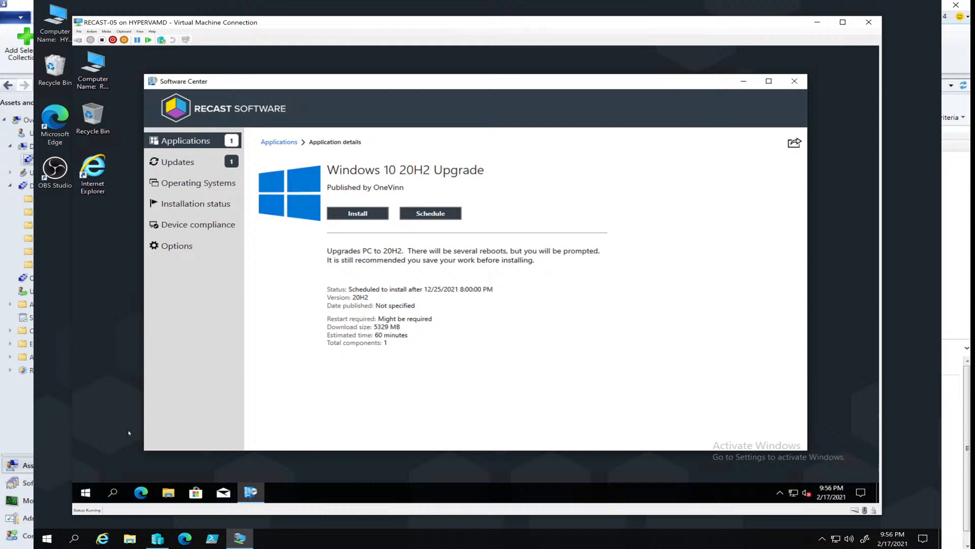
Launch Deployment scheduler from the Onevinn program folder on the virtual machine
{"action": "left_click", "coordinate": [86, 492]}
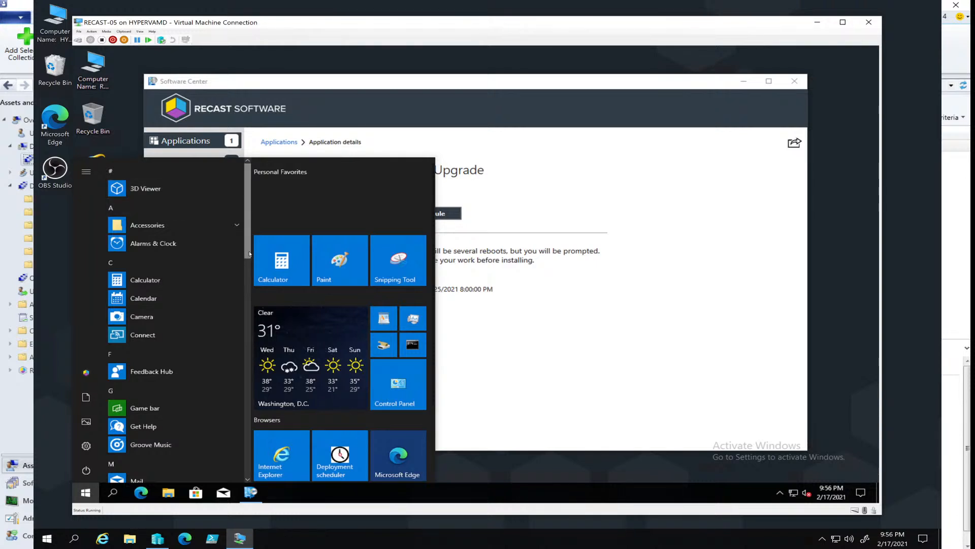
{"action": "scroll", "coordinate": [249, 273], "scroll_direction": "down", "scroll_amount": 3}
{"action": "left_click_drag", "start_coordinate": [246, 320], "coordinate": [244, 380]}
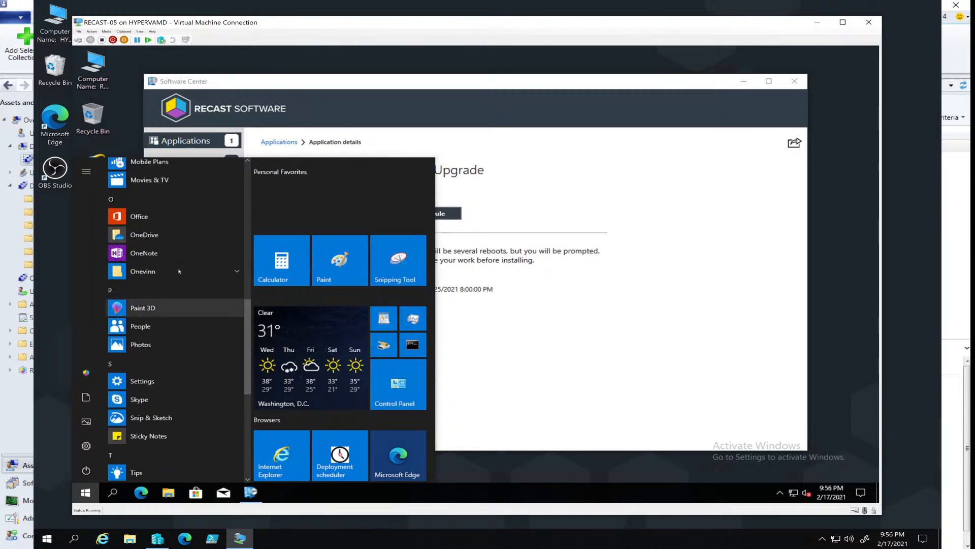
{"action": "left_click", "coordinate": [153, 271]}
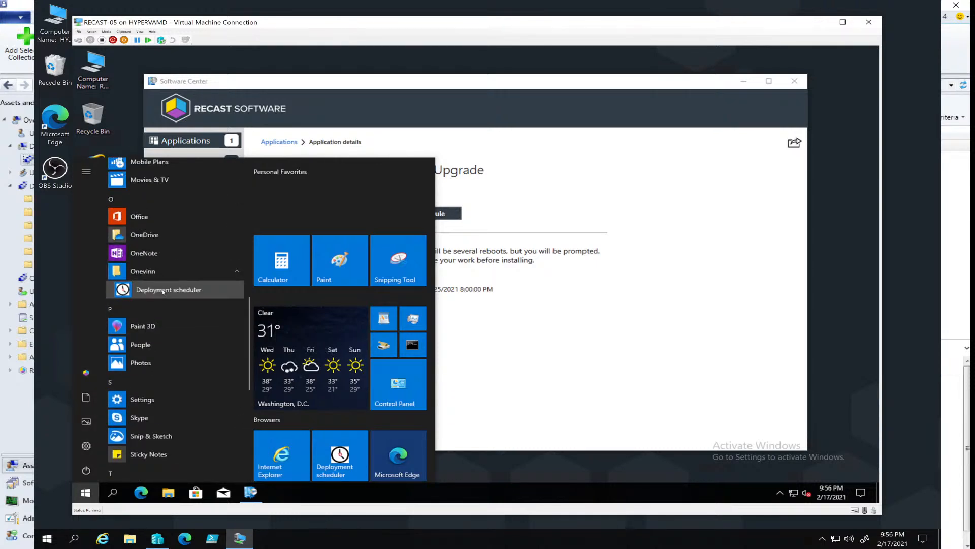
{"action": "left_click", "coordinate": [163, 290]}
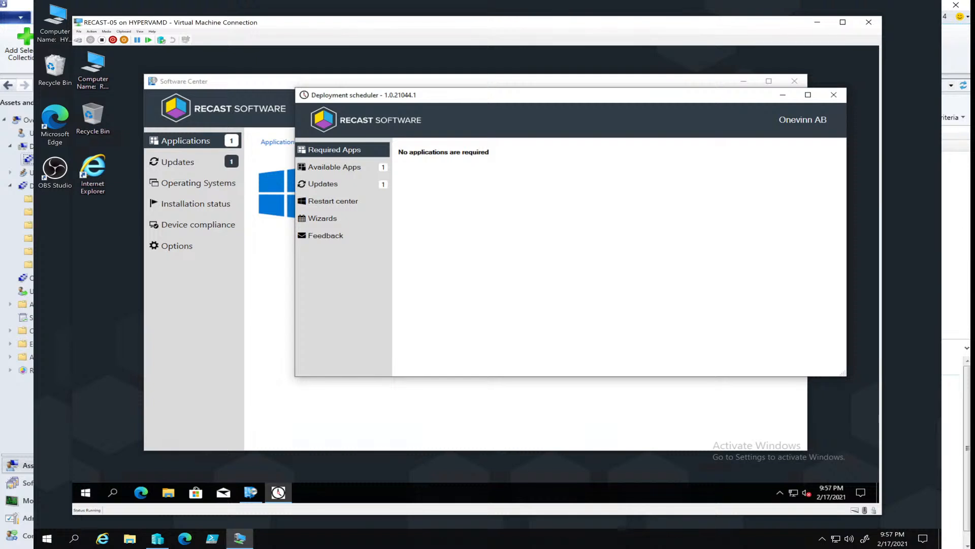
Enlarge the Deployment scheduler window and reposition it within the virtual machine's desktop
{"action": "left_click_drag", "start_coordinate": [455, 96], "coordinate": [404, 98]}
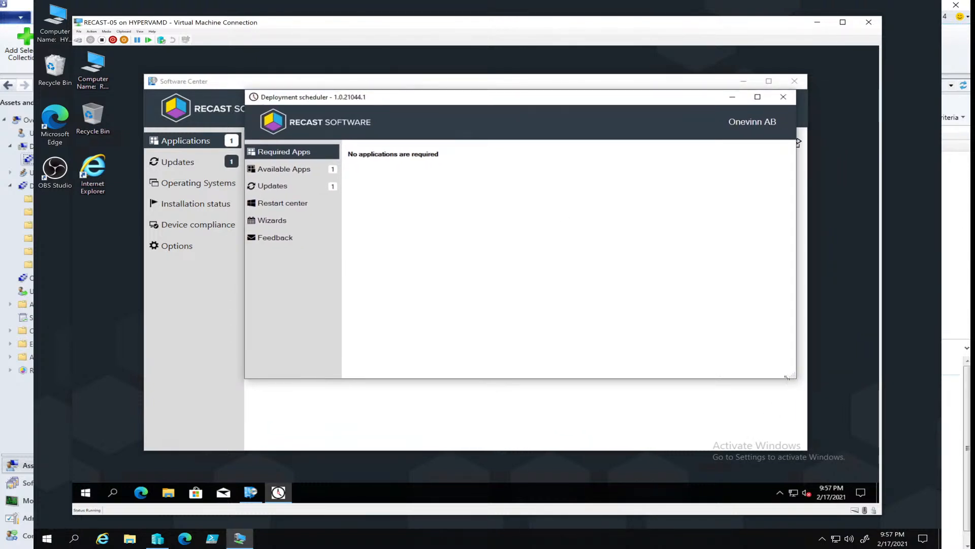
{"action": "left_click_drag", "start_coordinate": [790, 377], "coordinate": [845, 472]}
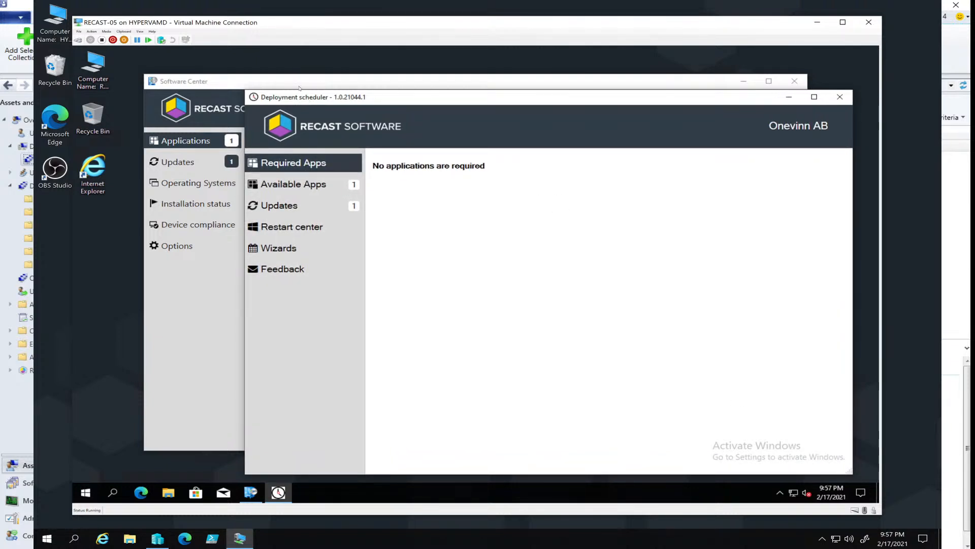
{"action": "left_click_drag", "start_coordinate": [341, 98], "coordinate": [310, 90]}
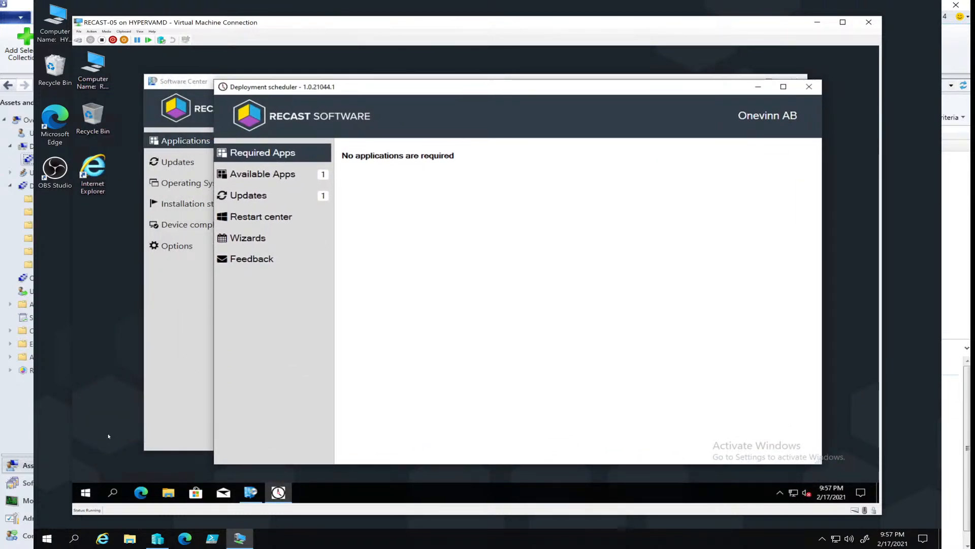
Schedule the available 7Zip application in Deployment scheduler for 02/26/2021 10:00 PM and save the installation time
{"action": "left_click", "coordinate": [145, 492]}
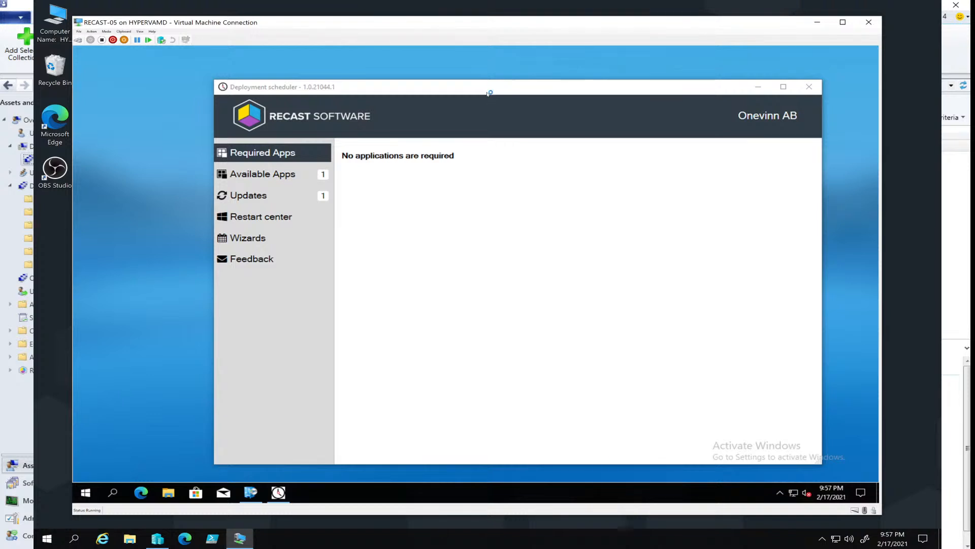
{"action": "left_click_drag", "start_coordinate": [488, 96], "coordinate": [478, 77]}
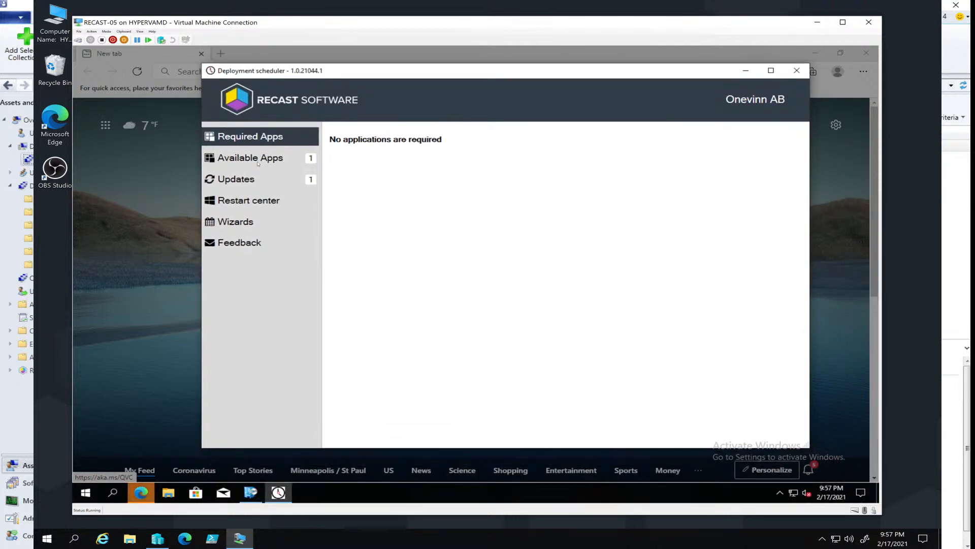
{"action": "left_click", "coordinate": [259, 163]}
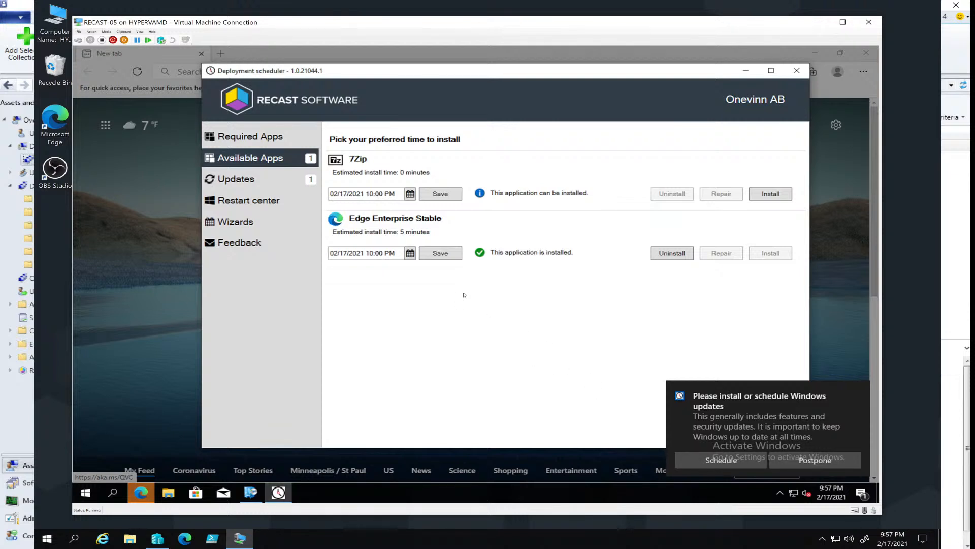
{"action": "left_click", "coordinate": [410, 195]}
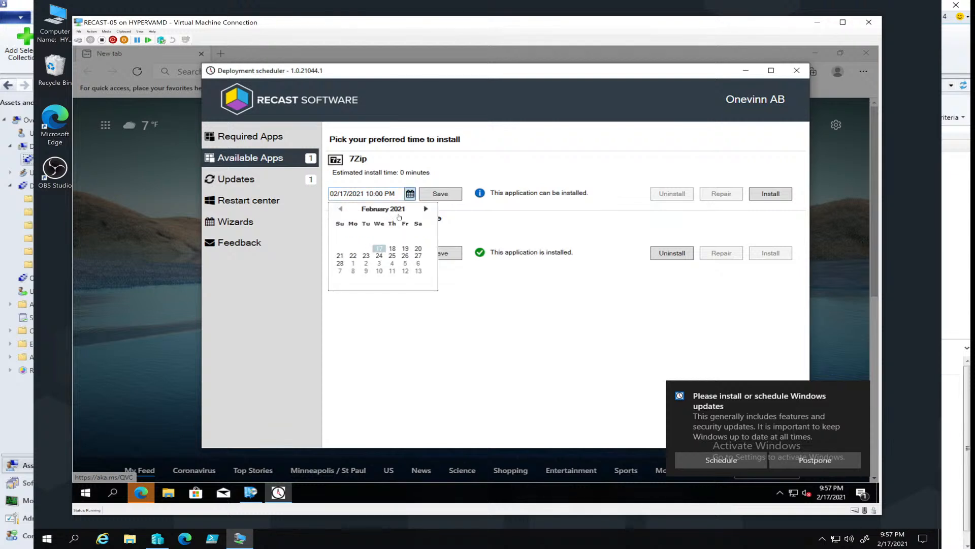
{"action": "left_click", "coordinate": [405, 257]}
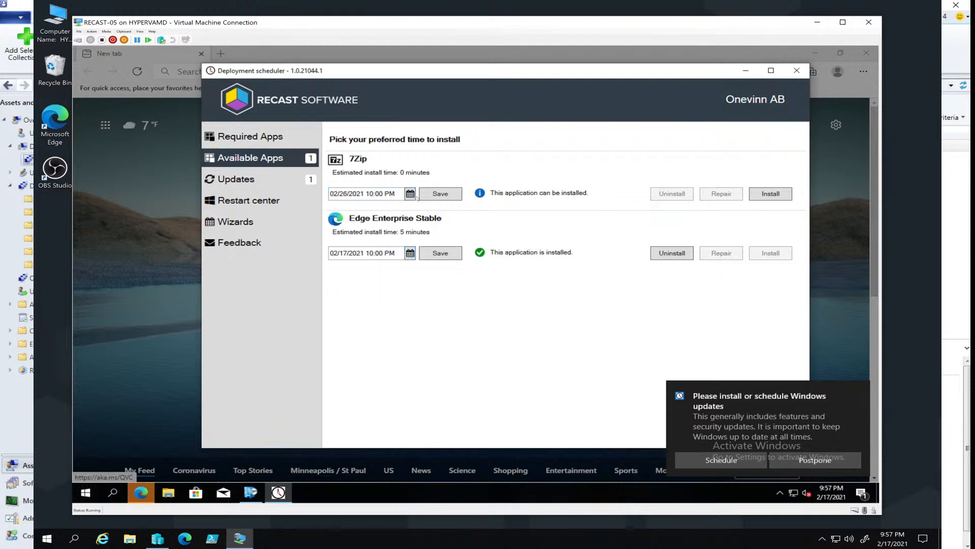
{"action": "left_click", "coordinate": [440, 194]}
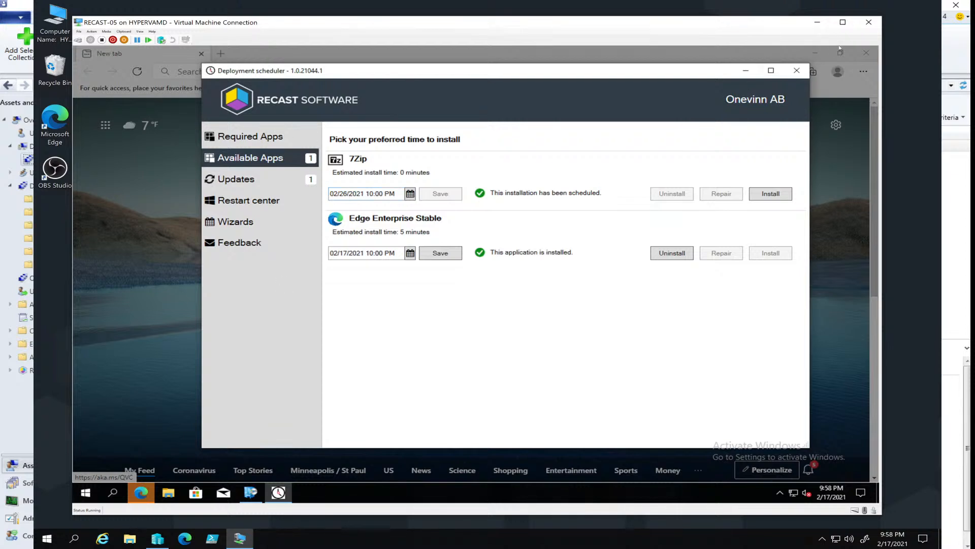
Show the required apps in Deployment scheduler and arrange its window beside Software Center's Windows 10 20H2 Upgrade details
{"action": "left_click", "coordinate": [865, 52]}
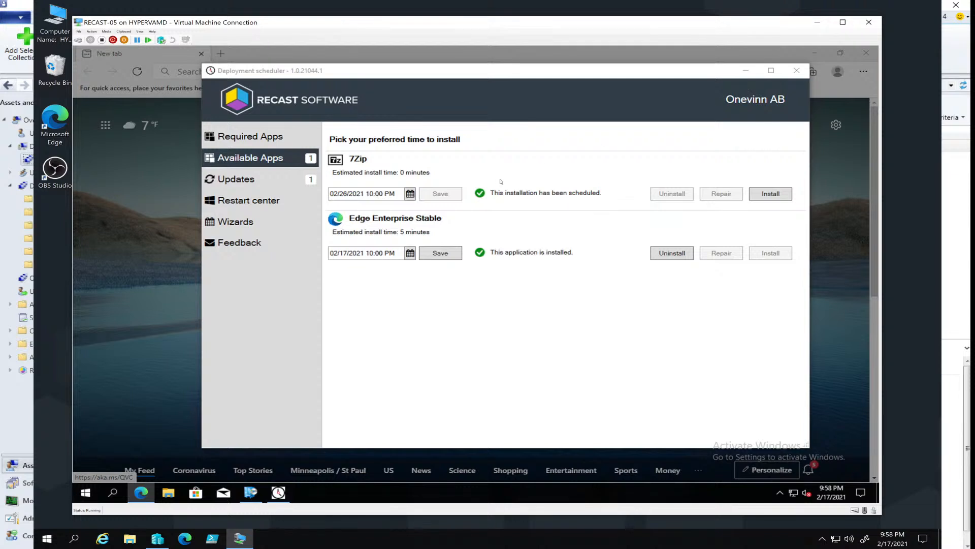
{"action": "left_click", "coordinate": [249, 137]}
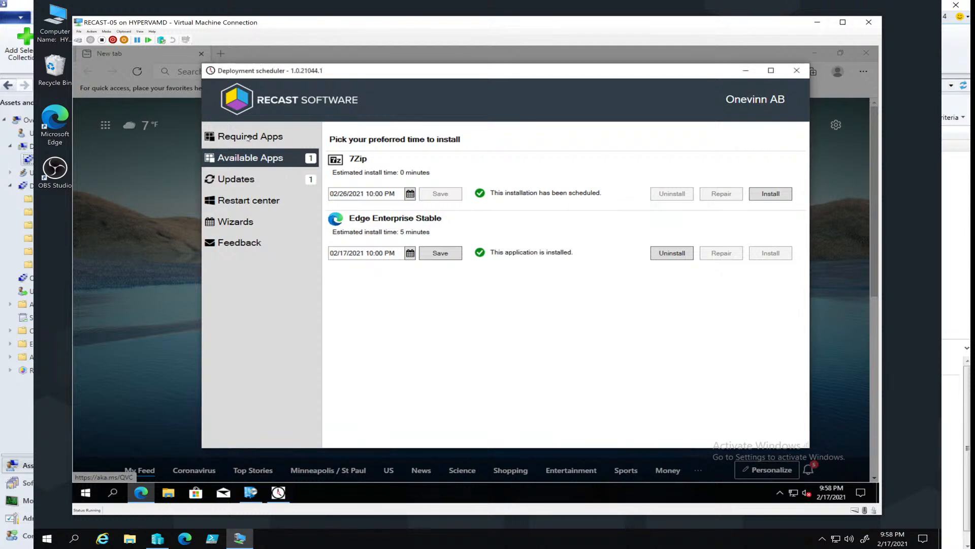
{"action": "left_click", "coordinate": [261, 493]}
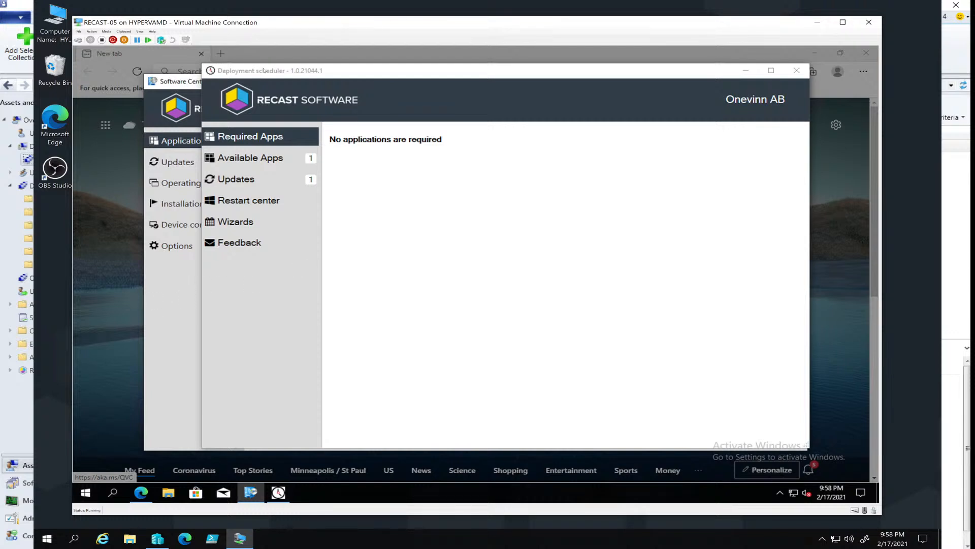
{"action": "left_click_drag", "start_coordinate": [264, 70], "coordinate": [407, 273]}
{"action": "left_click_drag", "start_coordinate": [326, 84], "coordinate": [262, 68]}
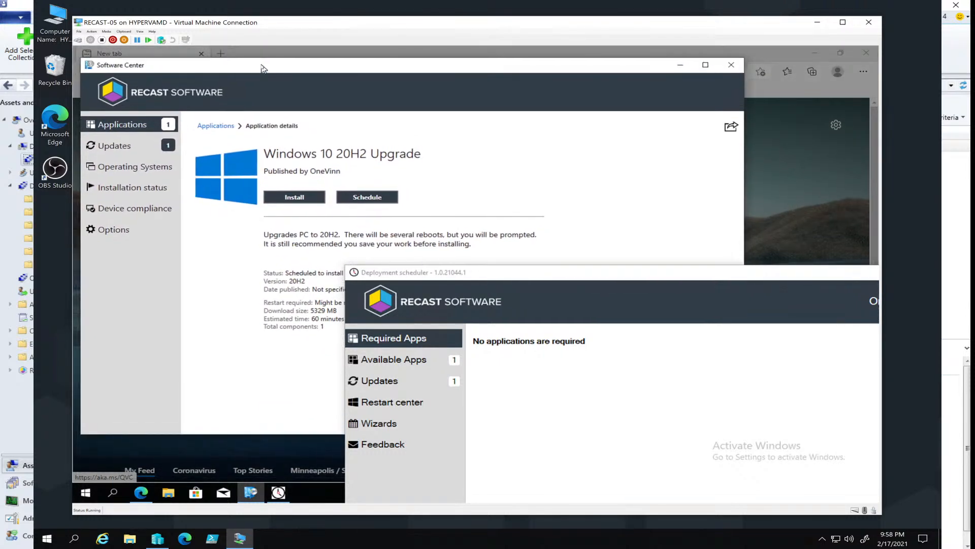
{"action": "left_click_drag", "start_coordinate": [454, 275], "coordinate": [454, 177]}
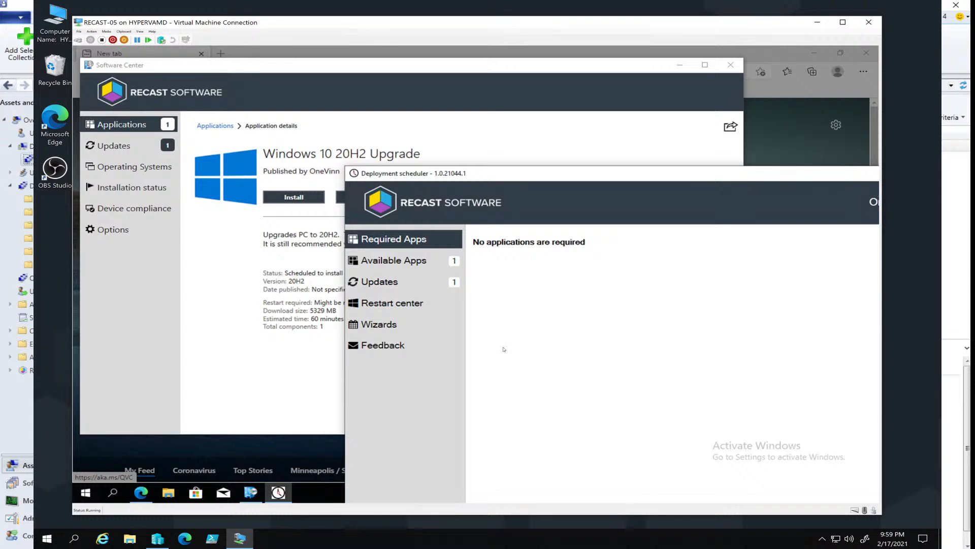
Move Deployment scheduler clear of Software Center to check the Windows 10 20H2 Upgrade's status, and move it back over
{"action": "left_click_drag", "start_coordinate": [554, 178], "coordinate": [398, 90]}
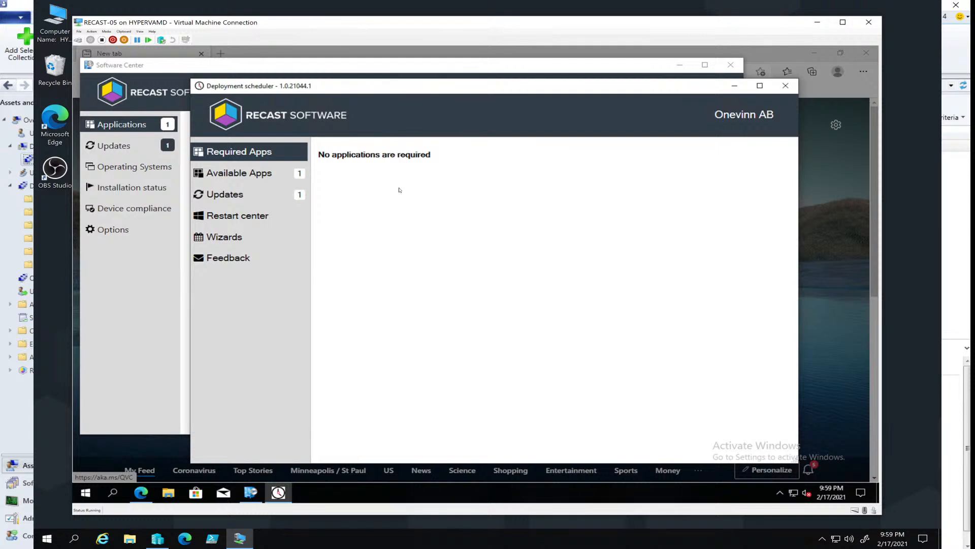
{"action": "left_click", "coordinate": [311, 73]}
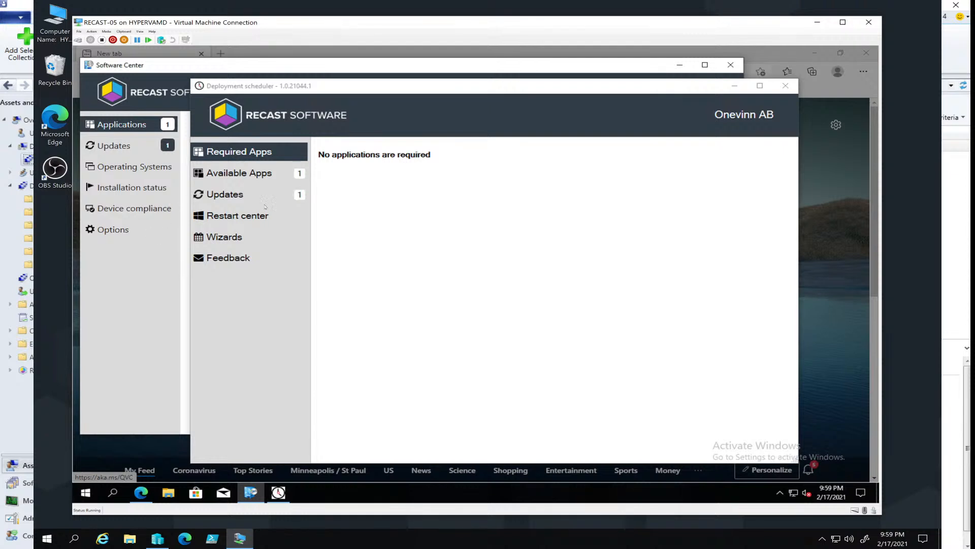
{"action": "left_click_drag", "start_coordinate": [323, 92], "coordinate": [334, 294]}
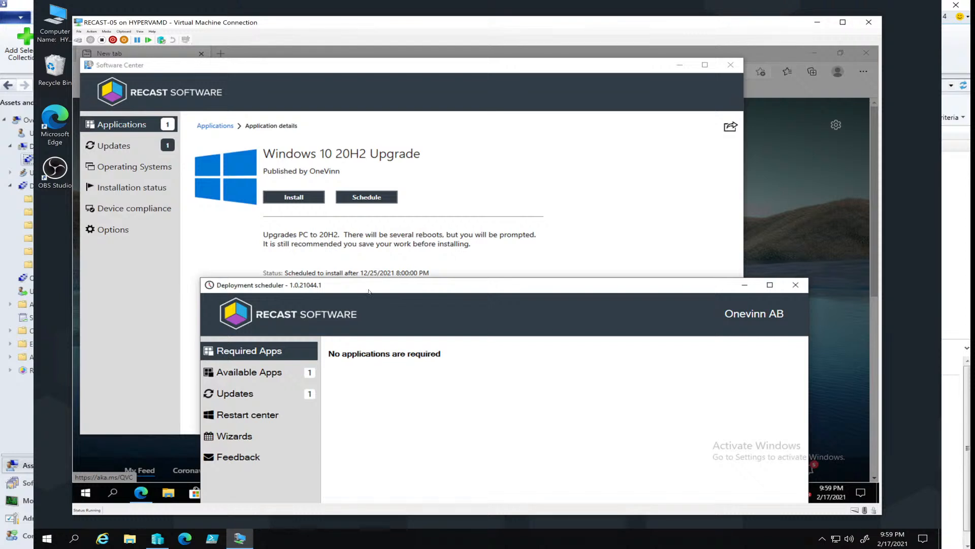
{"action": "left_click_drag", "start_coordinate": [370, 292], "coordinate": [373, 125]}
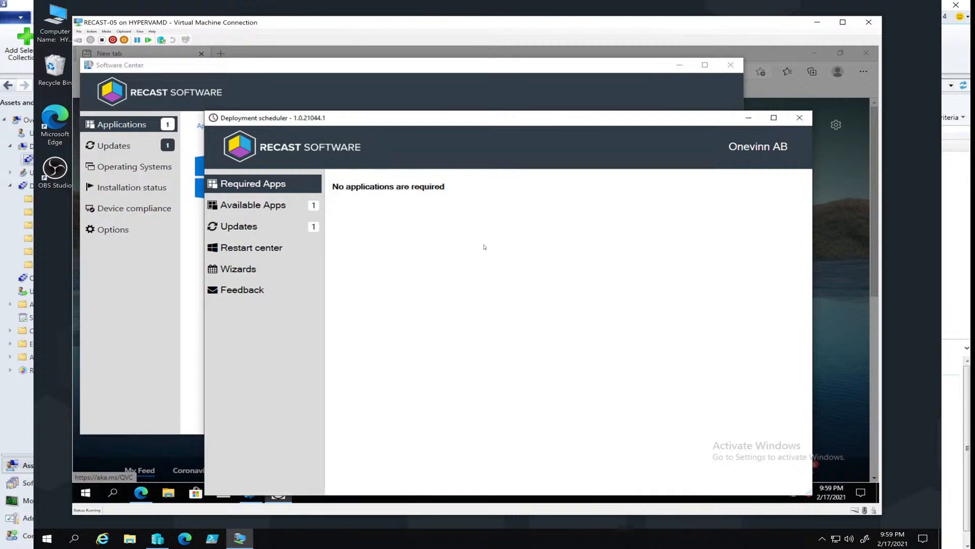
Launch Windows PowerShell ISE as administrator on the virtual machine and approve the elevation
{"action": "left_click", "coordinate": [85, 494]}
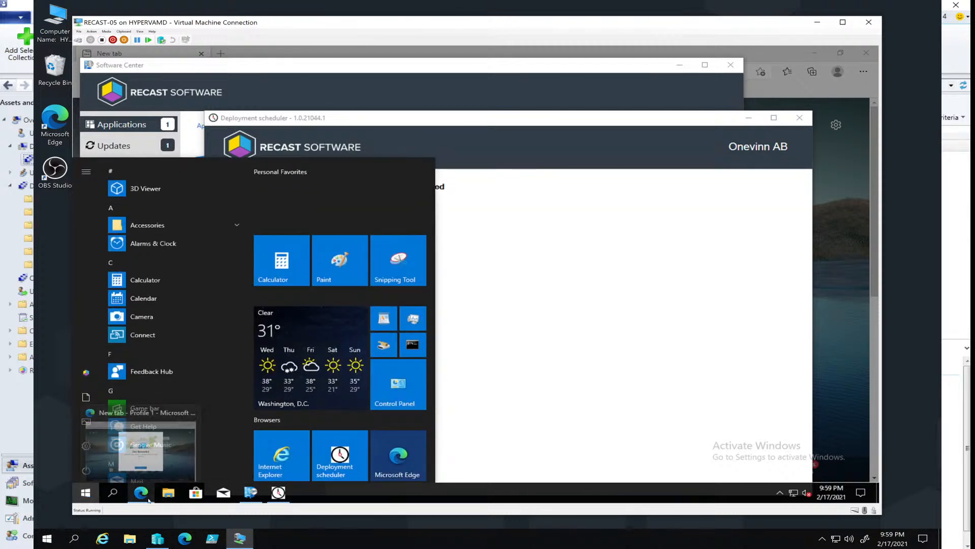
{"action": "type", "text": "ise"}
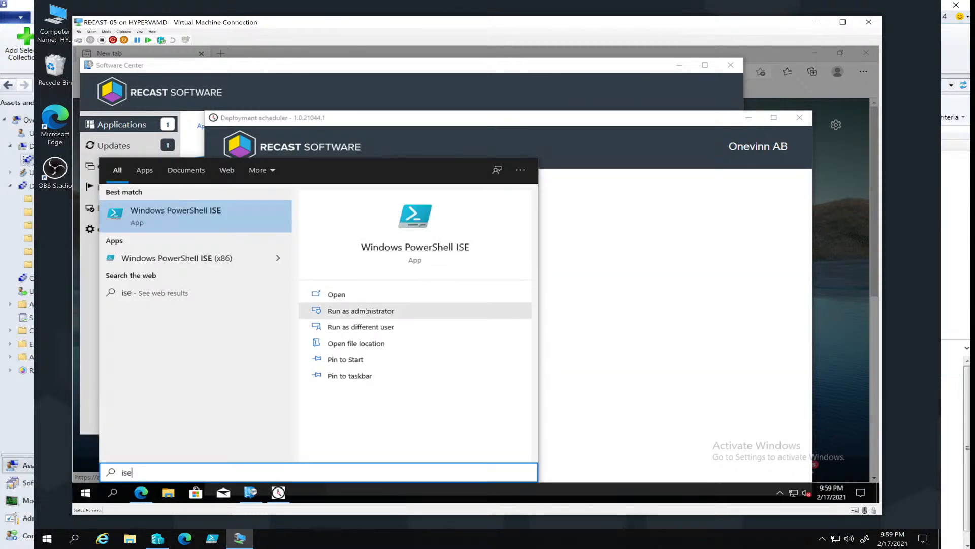
{"action": "left_click", "coordinate": [377, 311]}
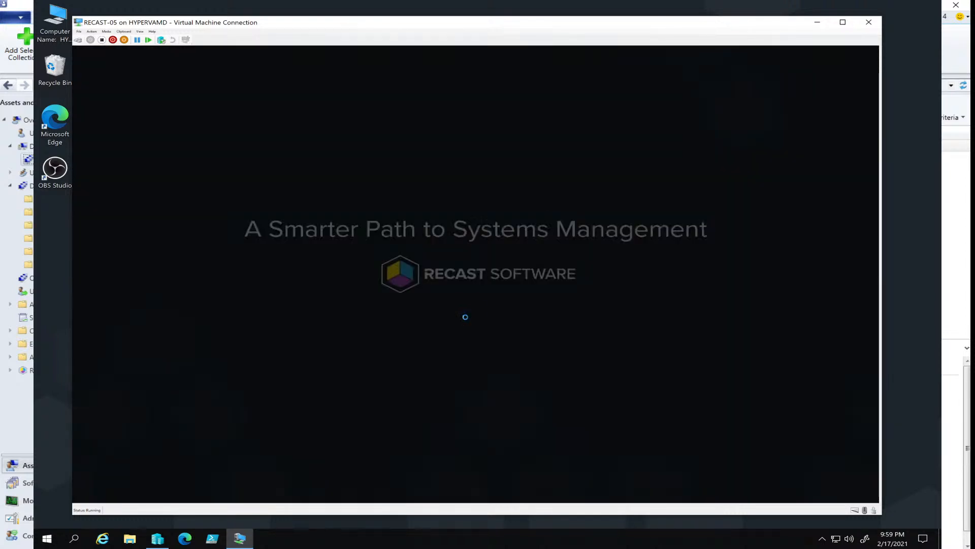
{"action": "left_click", "coordinate": [418, 332]}
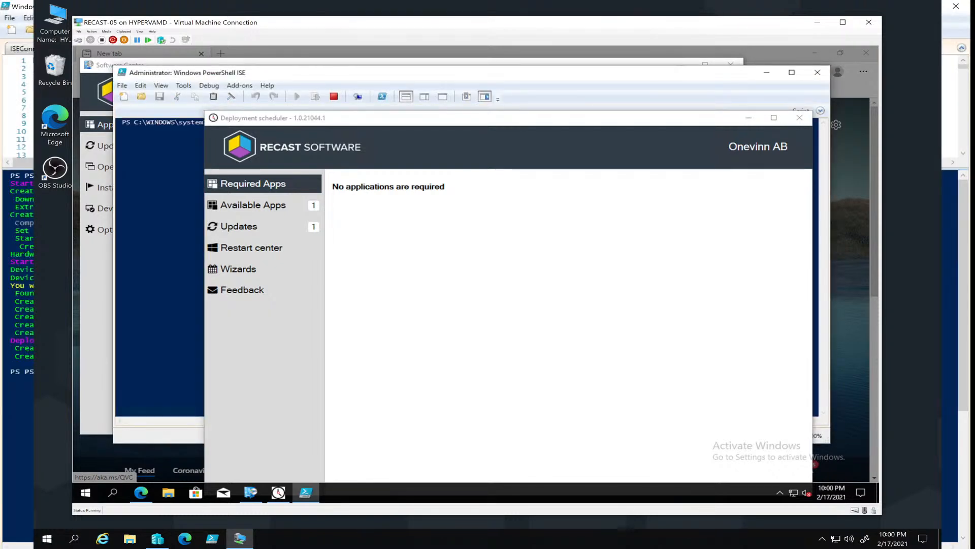
Open the saved BITS monitoring script in PowerShell ISE on the host machine
{"action": "left_click", "coordinate": [12, 19]}
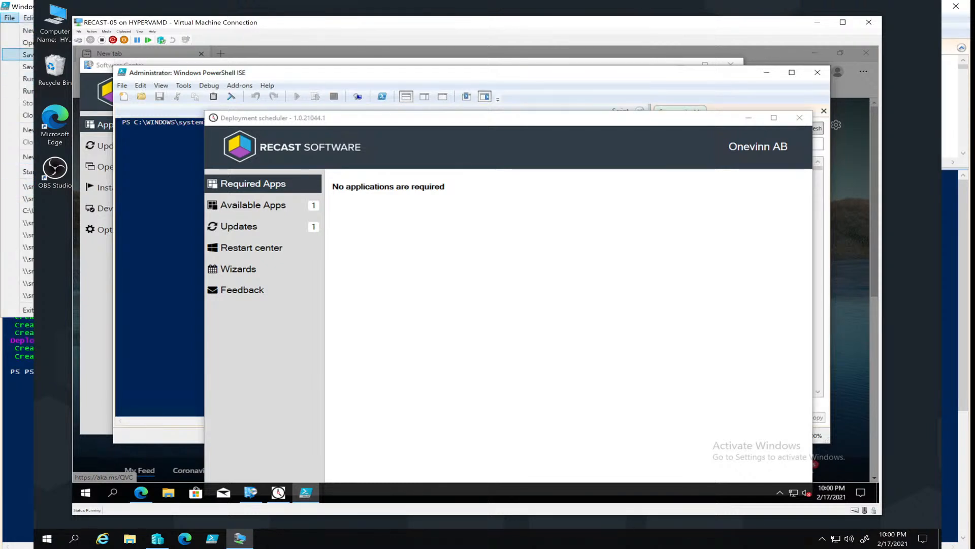
{"action": "left_click", "coordinate": [28, 42]}
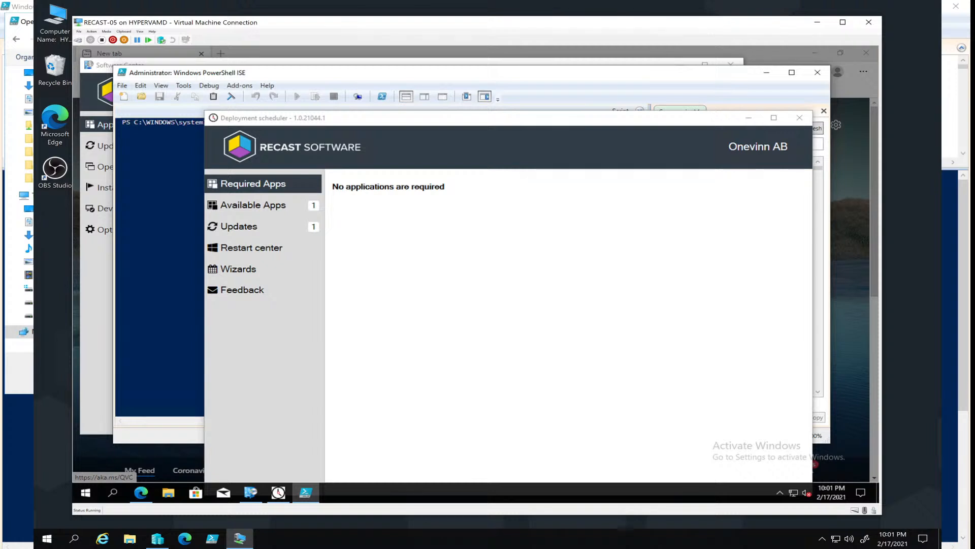
{"action": "key", "text": "Return"}
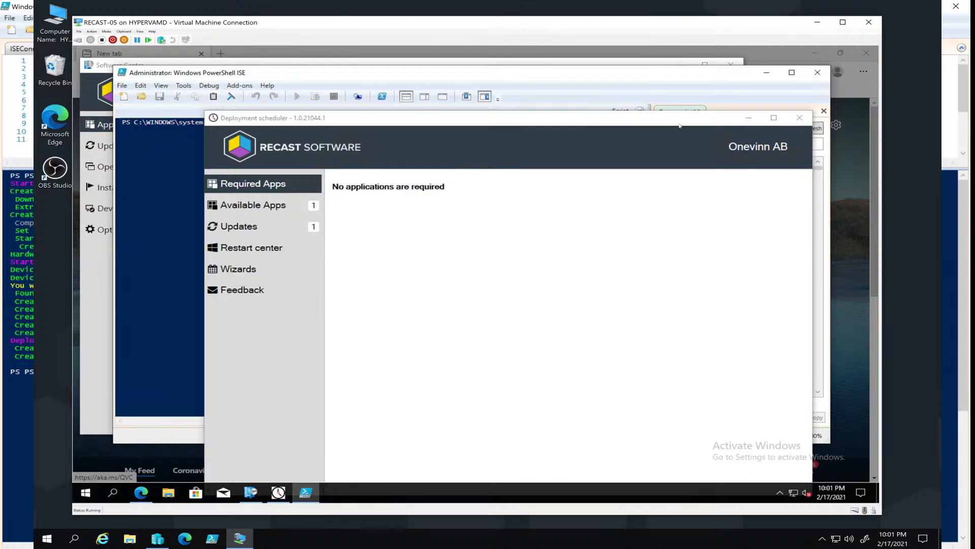
Insert the copied Get-BitsTransfer monitoring script into a new script in the virtual machine's PowerShell ISE and run it
{"action": "left_click_drag", "start_coordinate": [699, 120], "coordinate": [712, 280]}
{"action": "left_click", "coordinate": [640, 110]}
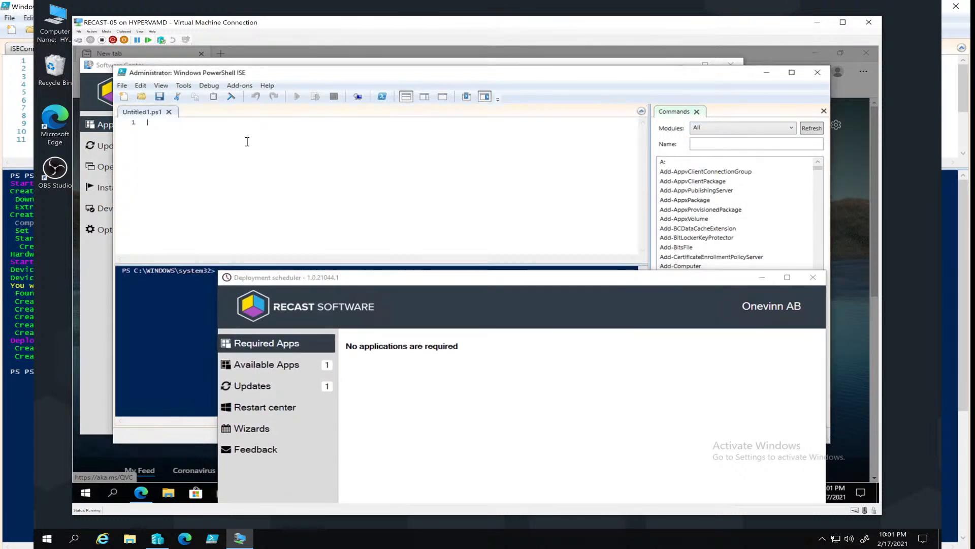
{"action": "left_click", "coordinate": [123, 32]}
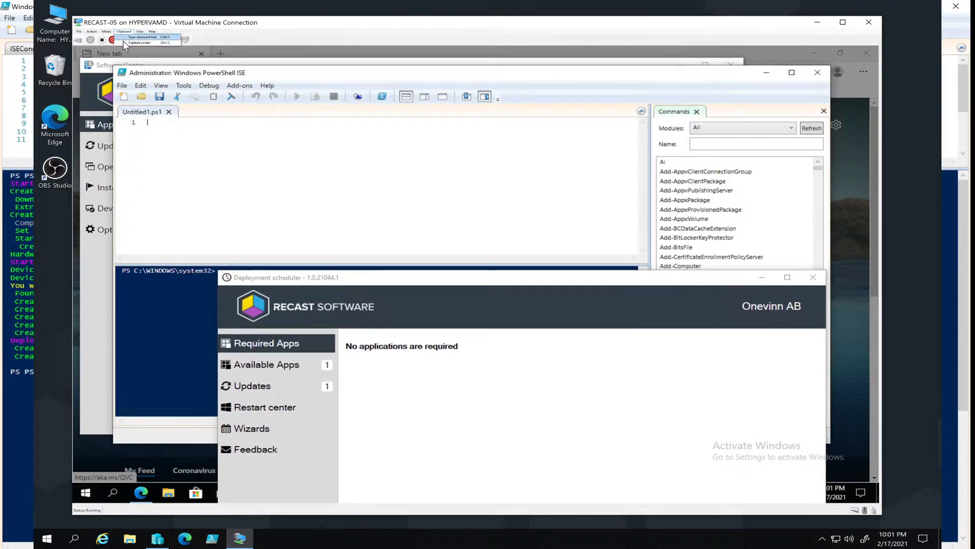
{"action": "left_click", "coordinate": [125, 37]}
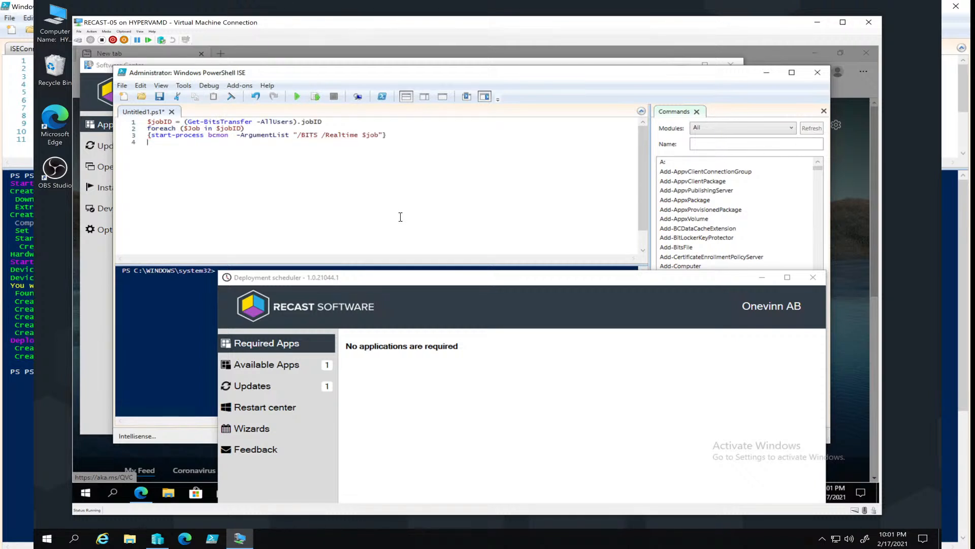
{"action": "left_click", "coordinate": [297, 96]}
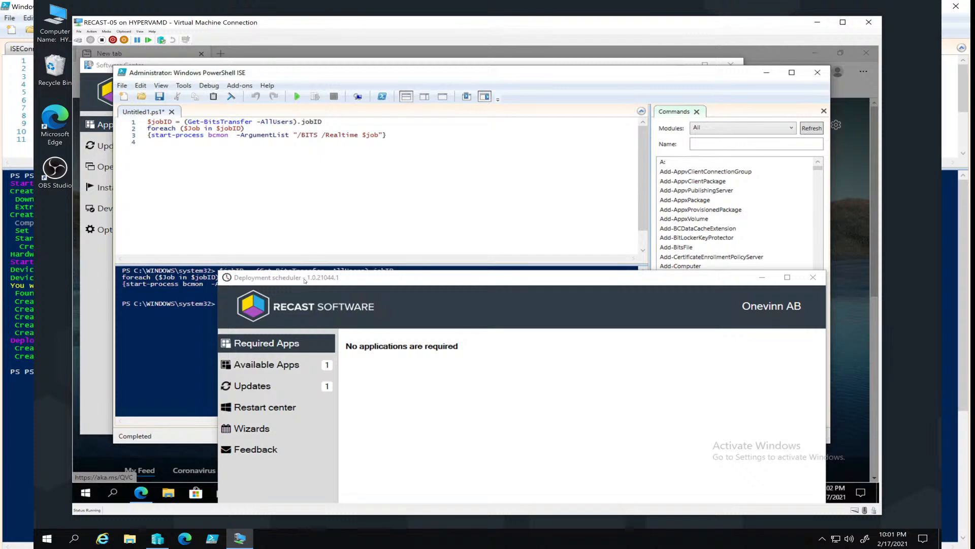
Sync policy from the Software Center options, with the Deployment scheduler window moved out of the way
{"action": "left_click_drag", "start_coordinate": [305, 281], "coordinate": [347, 105]}
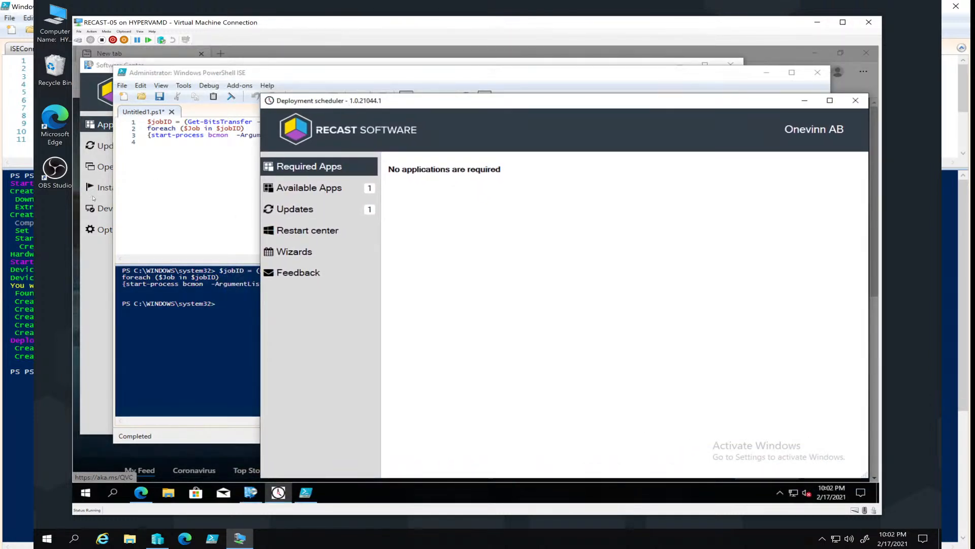
{"action": "left_click", "coordinate": [93, 286]}
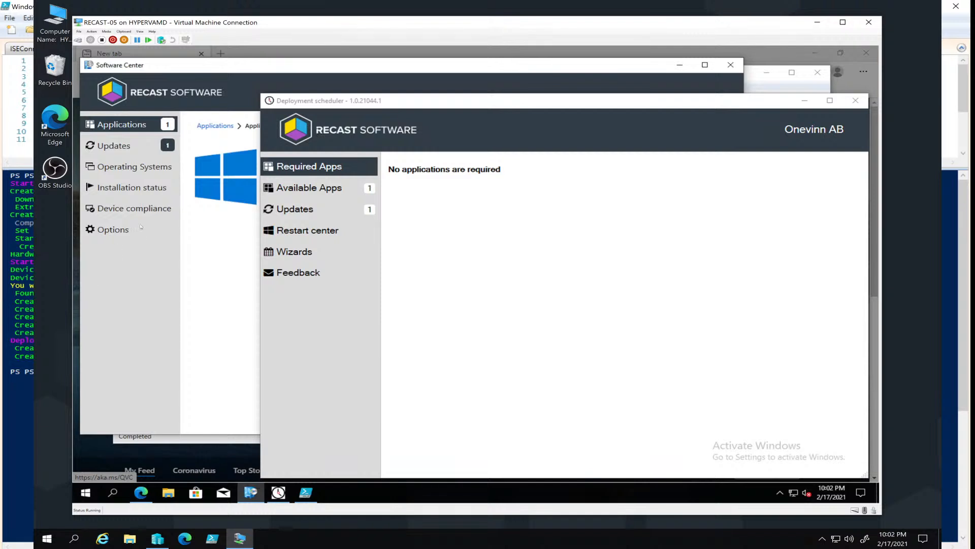
{"action": "left_click", "coordinate": [113, 230]}
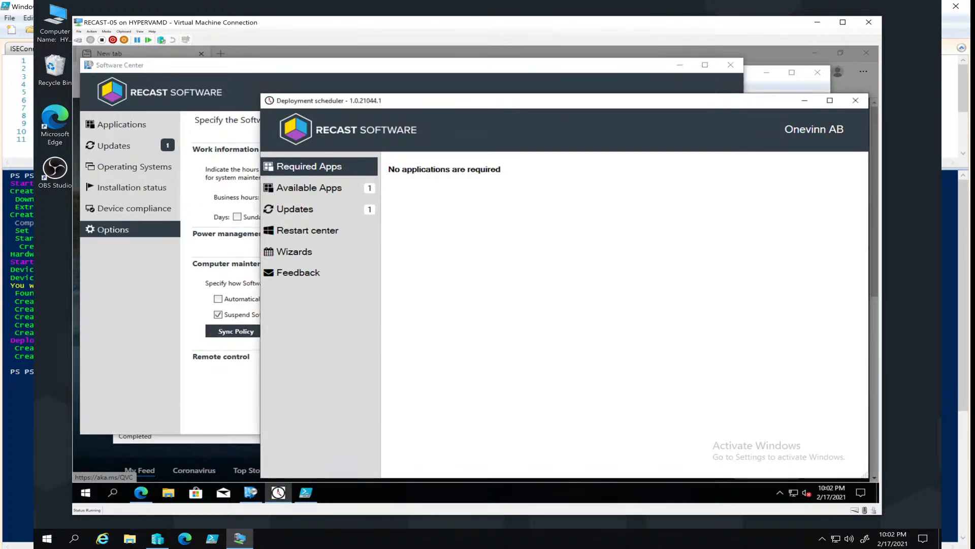
{"action": "left_click", "coordinate": [251, 336]}
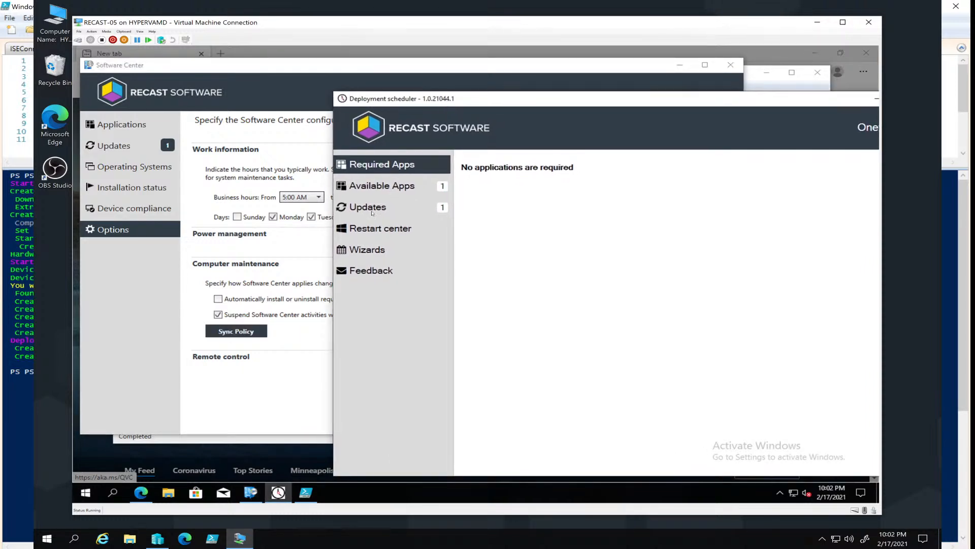
{"action": "left_click", "coordinate": [241, 335]}
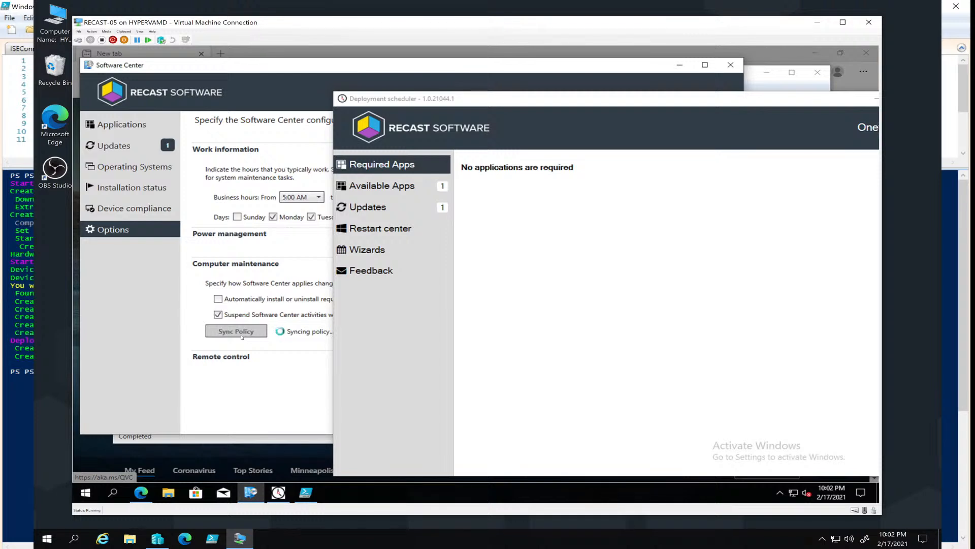
{"action": "left_click", "coordinate": [241, 336]}
{"action": "left_click", "coordinate": [241, 336]}
Start installing the Windows 10 20H2 Upgrade from Software Center and return to the BITS monitoring script in PowerShell ISE
{"action": "left_click", "coordinate": [116, 124]}
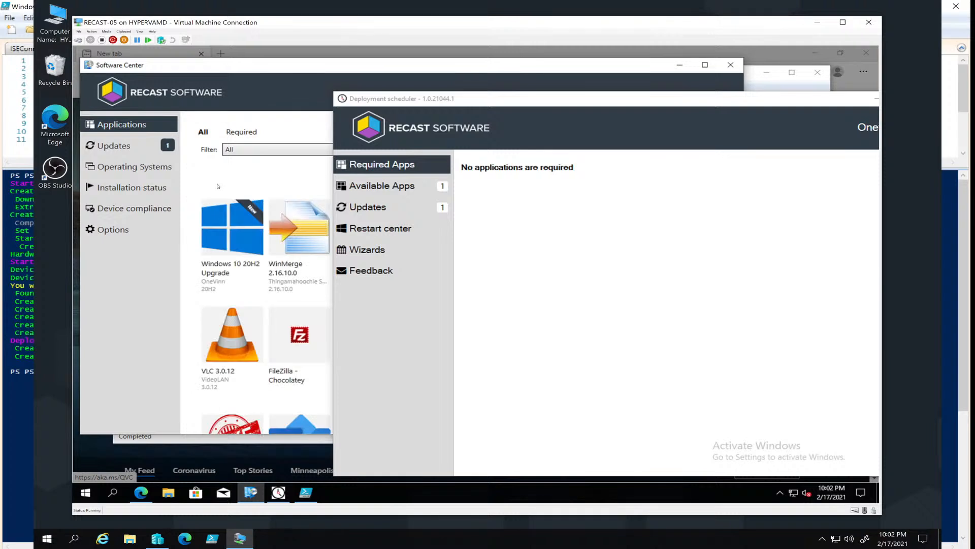
{"action": "left_click", "coordinate": [227, 225]}
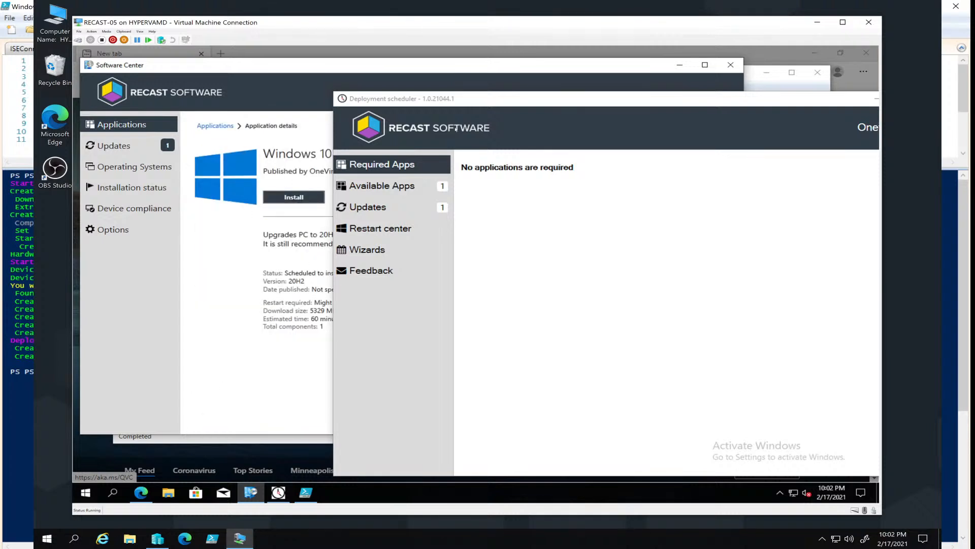
{"action": "left_click", "coordinate": [463, 108]}
{"action": "left_click", "coordinate": [290, 202]}
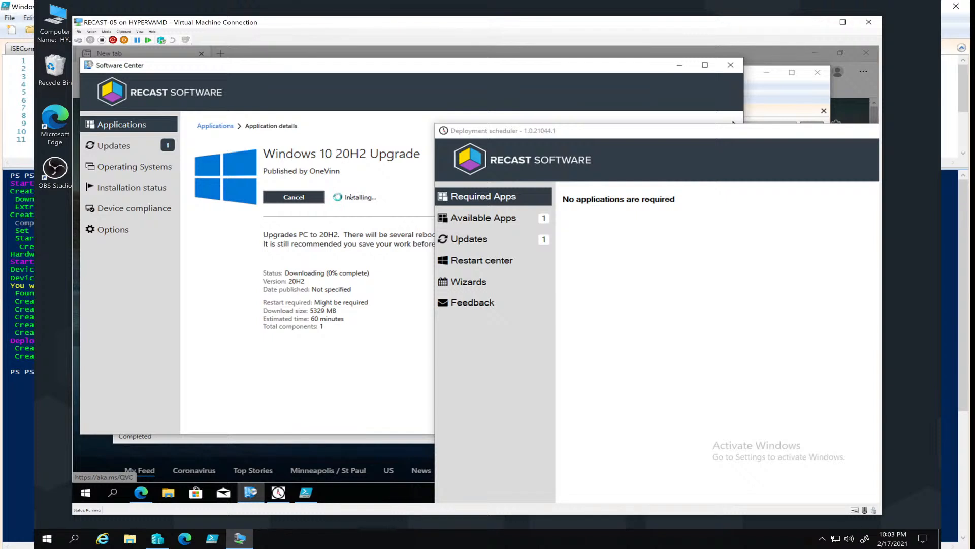
{"action": "left_click", "coordinate": [307, 494]}
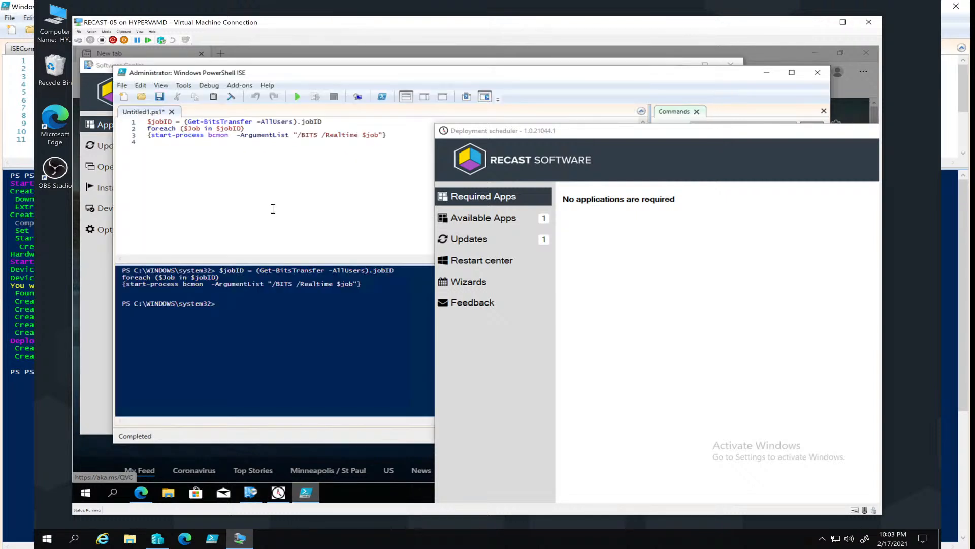
Run the BITS monitoring script to watch the upgrade download, and clear the other windows away from the Software Center upgrade page
{"action": "left_click", "coordinate": [297, 97]}
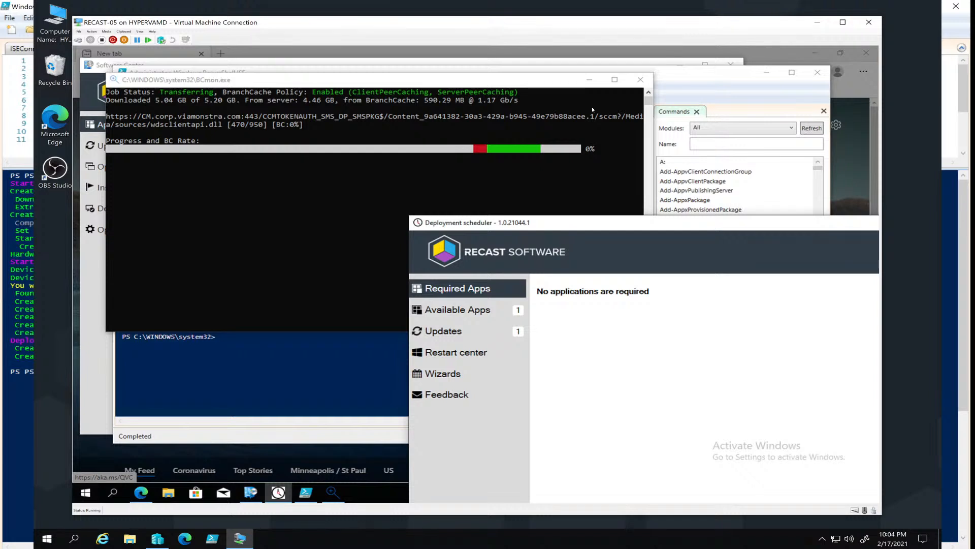
{"action": "left_click", "coordinate": [590, 80]}
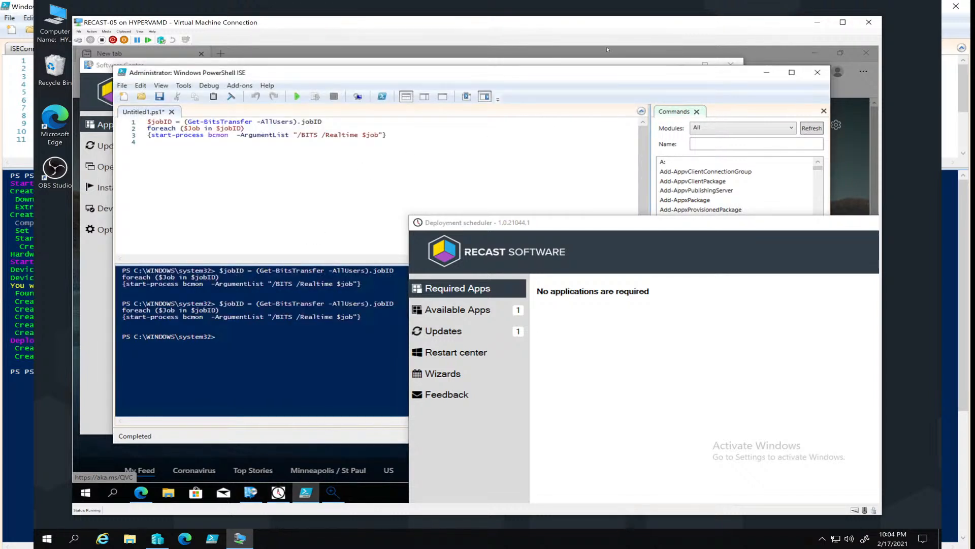
{"action": "left_click", "coordinate": [766, 72]}
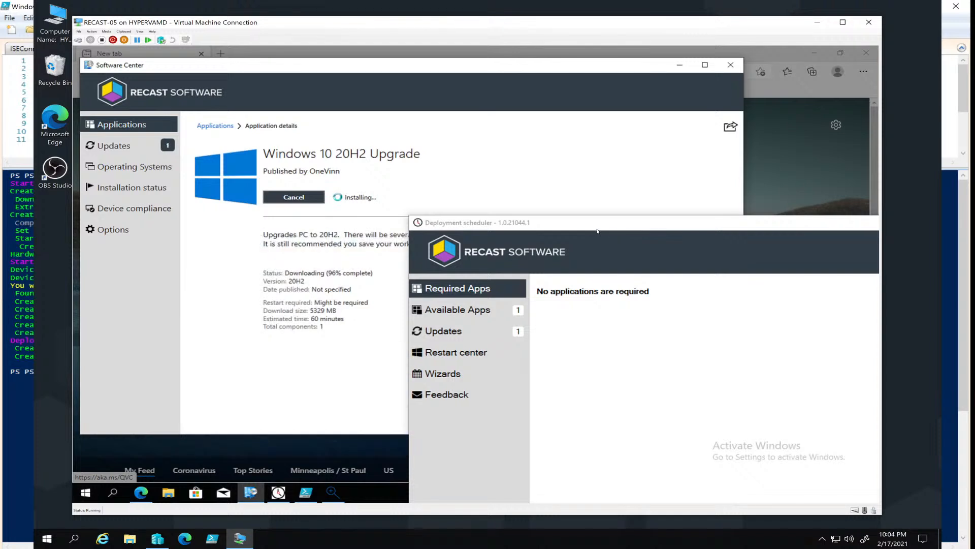
{"action": "left_click_drag", "start_coordinate": [579, 223], "coordinate": [359, 135]}
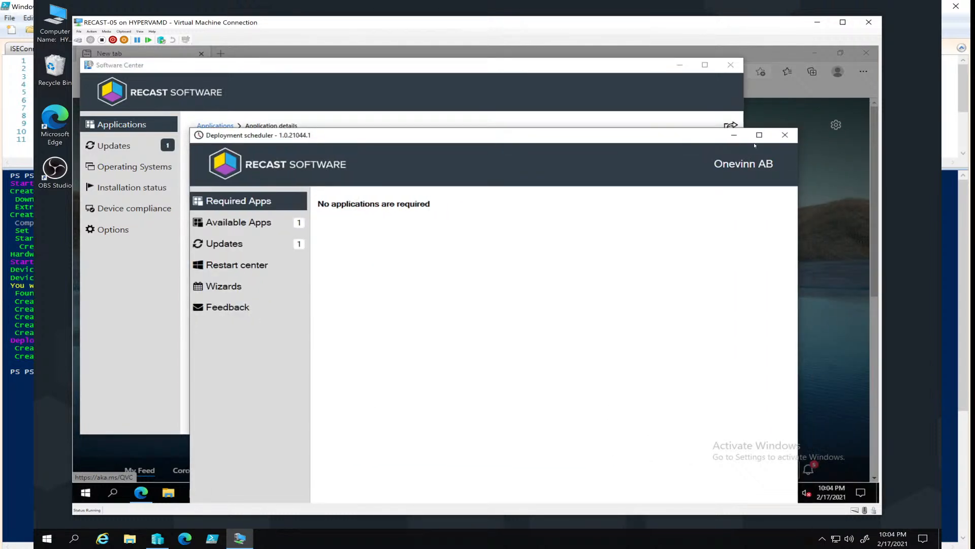
{"action": "left_click", "coordinate": [785, 135]}
Reopen the Deployment scheduler twice to check the upgrade's listing, closing it each time to return to Software Center
{"action": "left_click", "coordinate": [83, 495]}
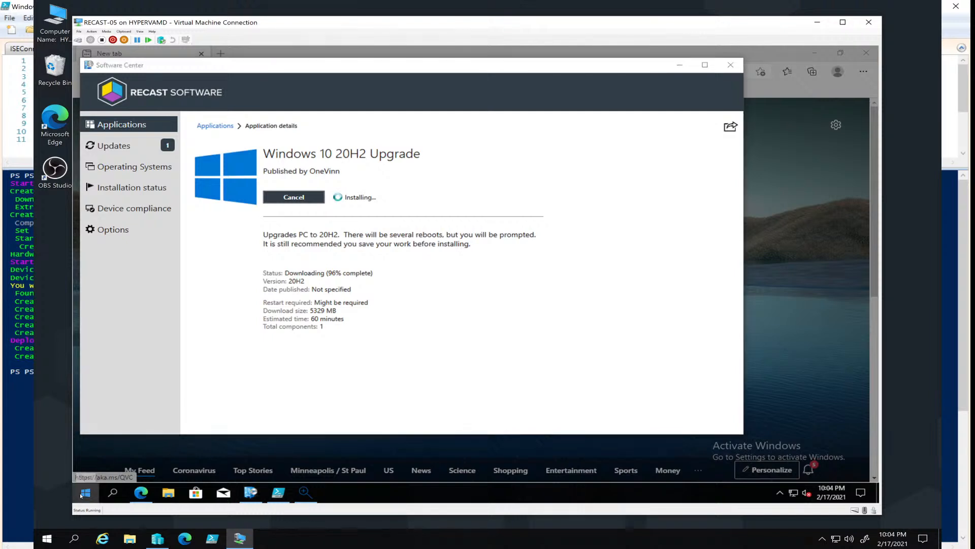
{"action": "left_click", "coordinate": [348, 447]}
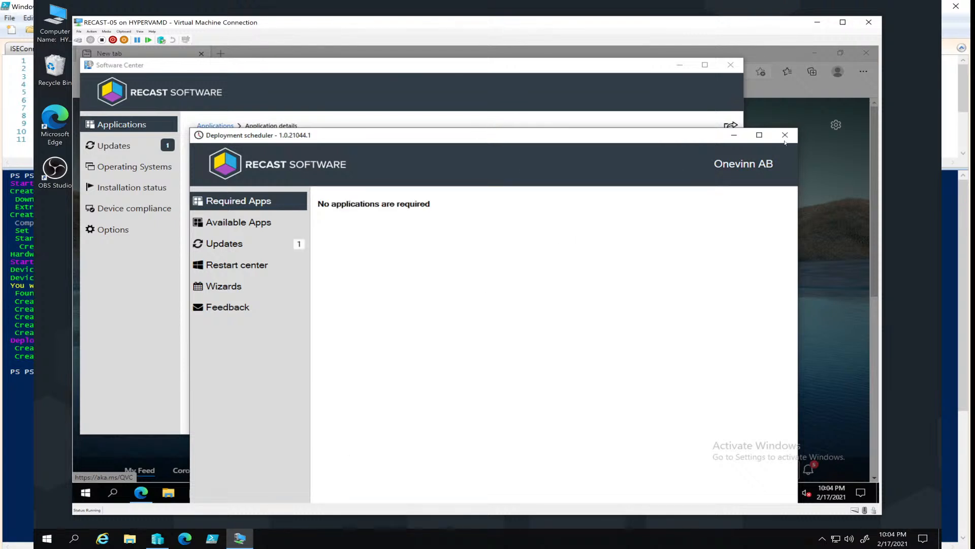
{"action": "left_click", "coordinate": [785, 135]}
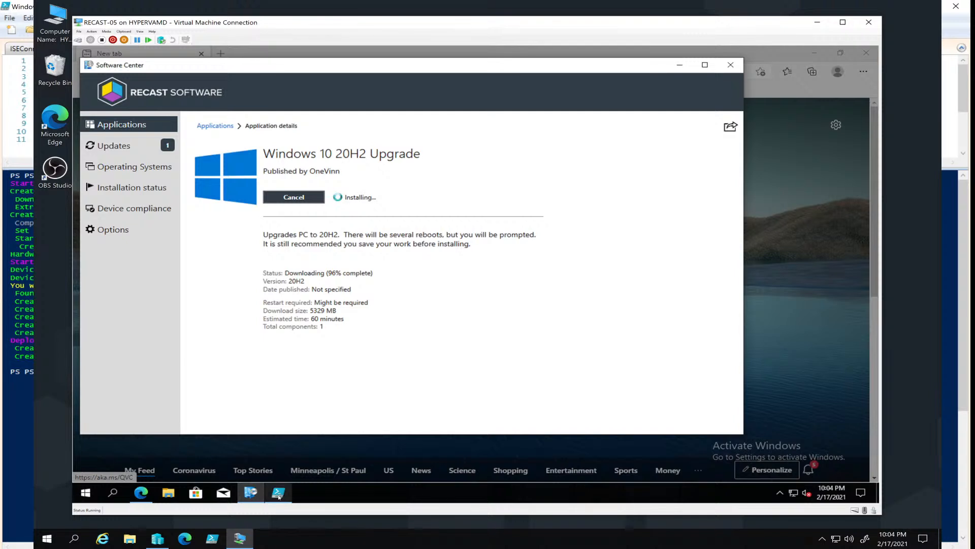
{"action": "mouse_move", "coordinate": [278, 495]}
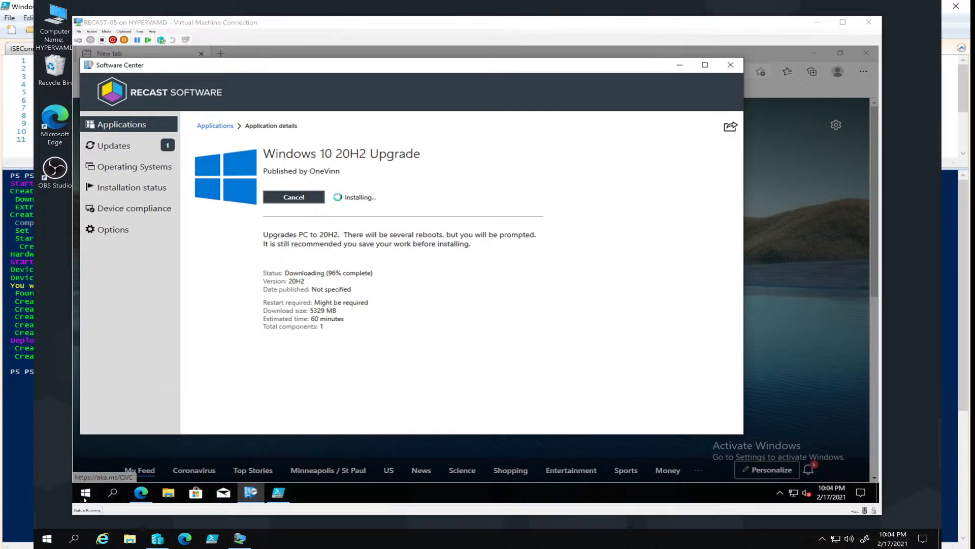
{"action": "left_click", "coordinate": [85, 498]}
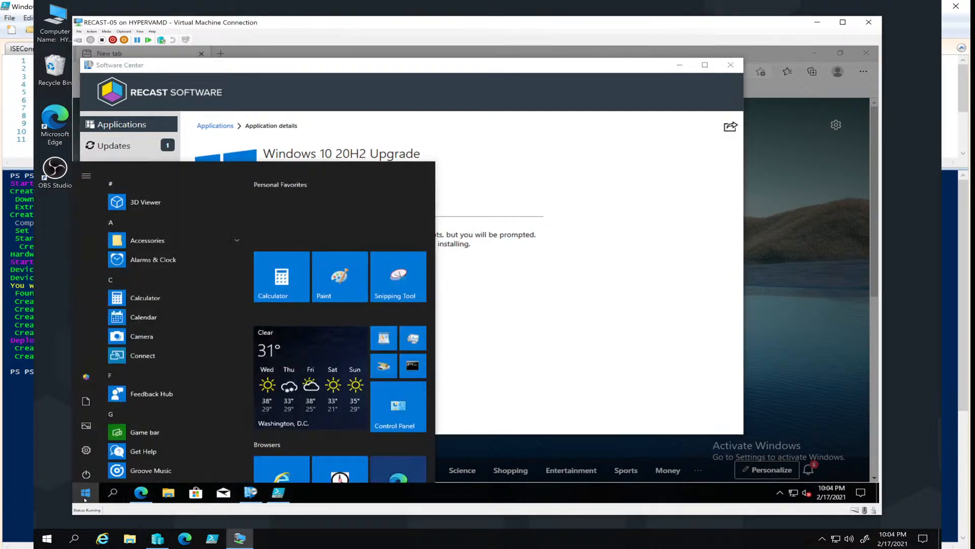
{"action": "left_click", "coordinate": [327, 464]}
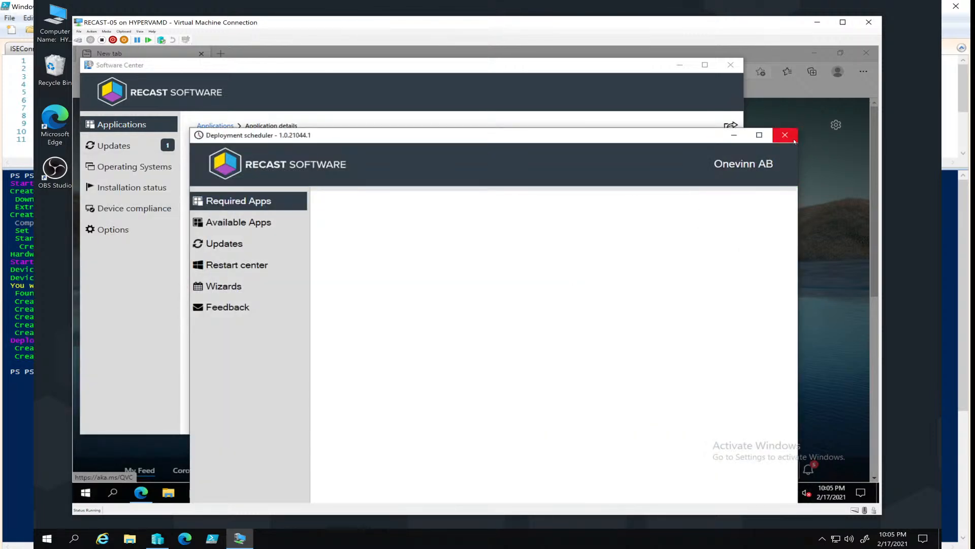
{"action": "left_click", "coordinate": [794, 139]}
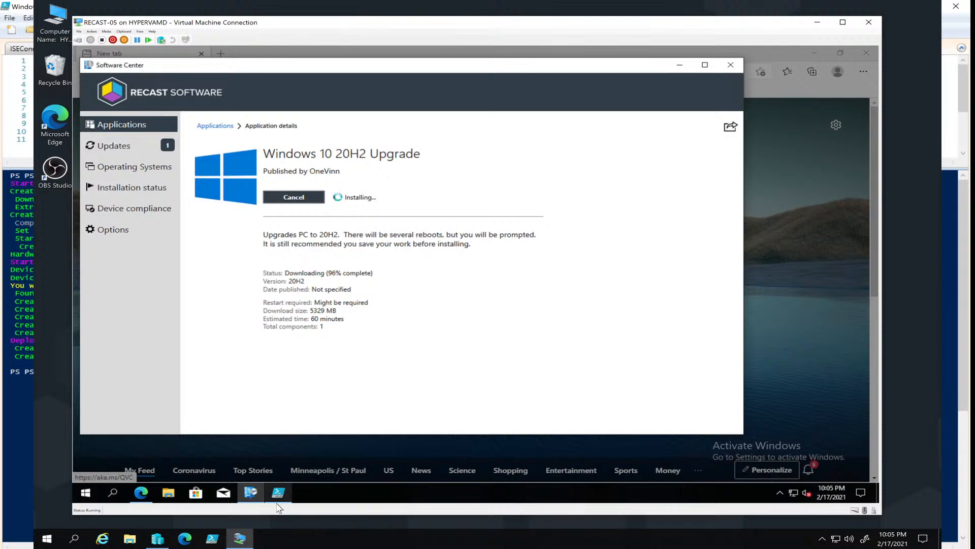
Rerun the Get-BitsTransfer monitoring script in PowerShell ISE and return to the upgrade status in Software Center
{"action": "left_click", "coordinate": [274, 441]}
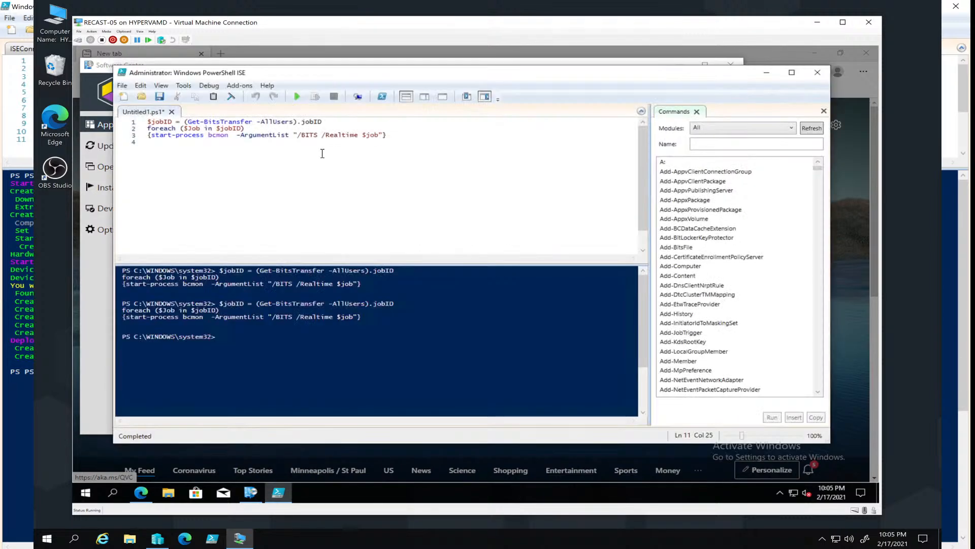
{"action": "key", "text": "F5"}
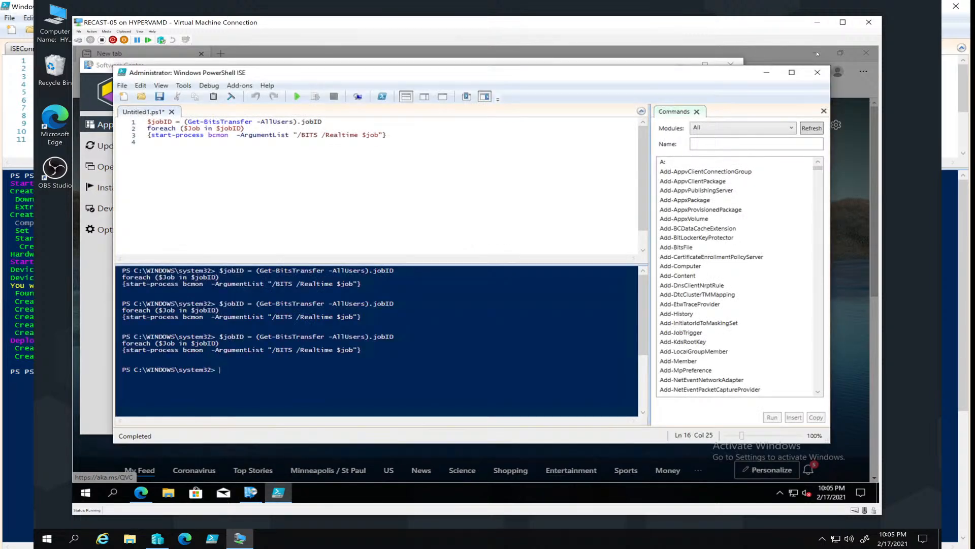
{"action": "left_click", "coordinate": [768, 75]}
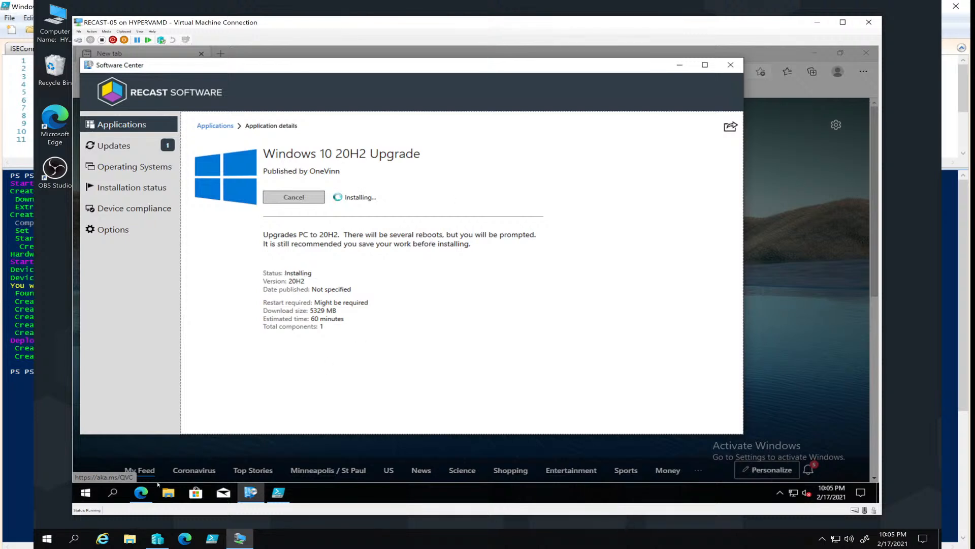
Check the required apps in the Deployment scheduler once more and close it
{"action": "left_click", "coordinate": [85, 492]}
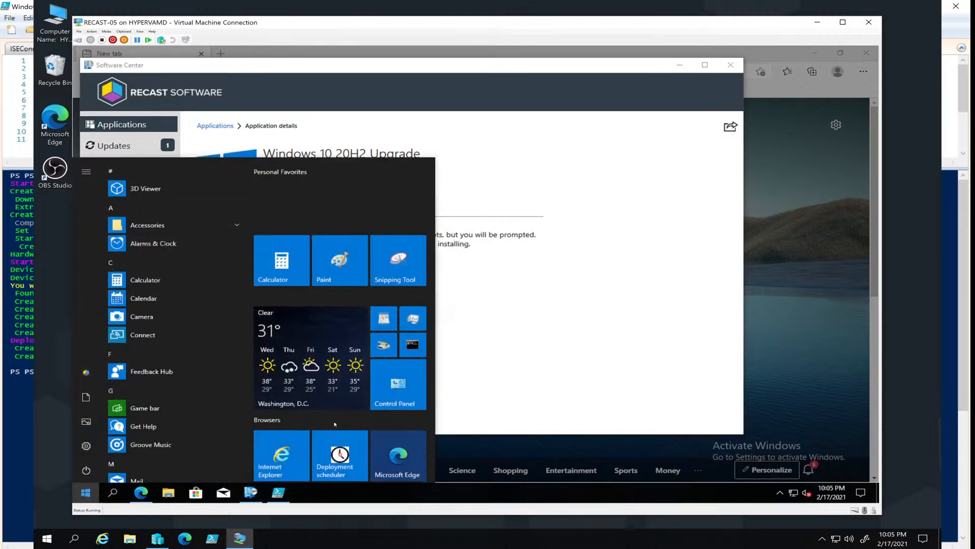
{"action": "left_click", "coordinate": [343, 456]}
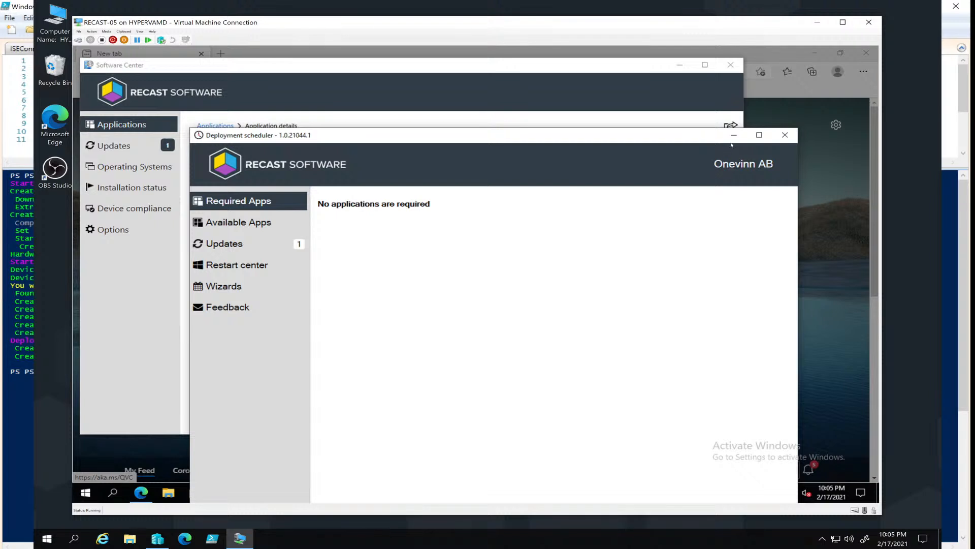
{"action": "left_click", "coordinate": [784, 135]}
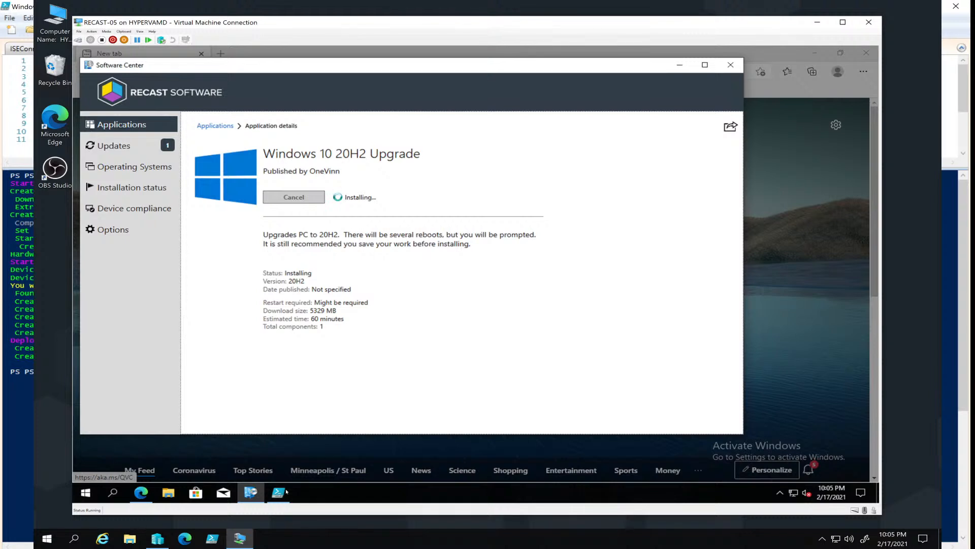
Browse to C:\ProgramData in File Explorer and open the ~IPUCommands folder to view its command scripts
{"action": "left_click", "coordinate": [172, 496]}
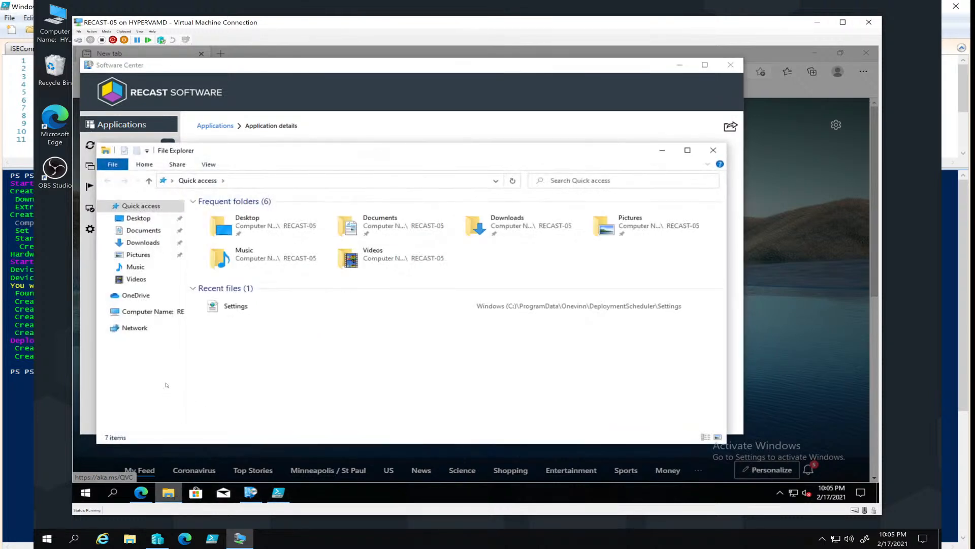
{"action": "left_click", "coordinate": [142, 311]}
{"action": "double_click", "coordinate": [278, 299]}
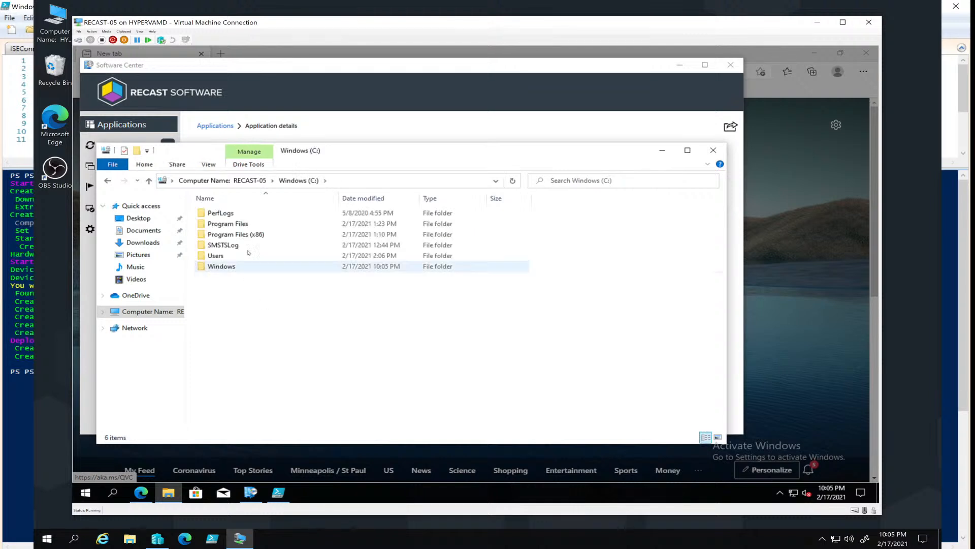
{"action": "left_click", "coordinate": [393, 179]}
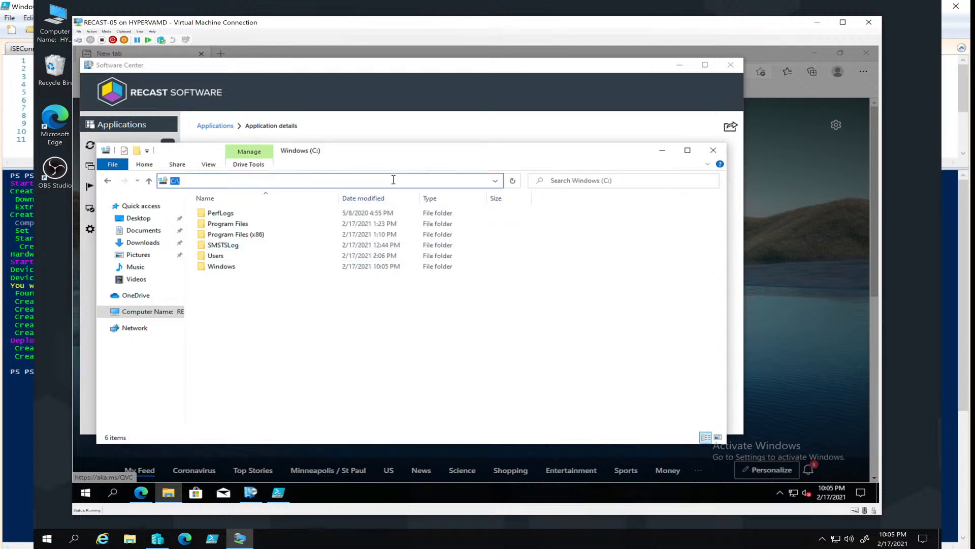
{"action": "left_click", "coordinate": [393, 179]}
{"action": "type", "text": "cmd"}
{"action": "key", "text": "Return"}
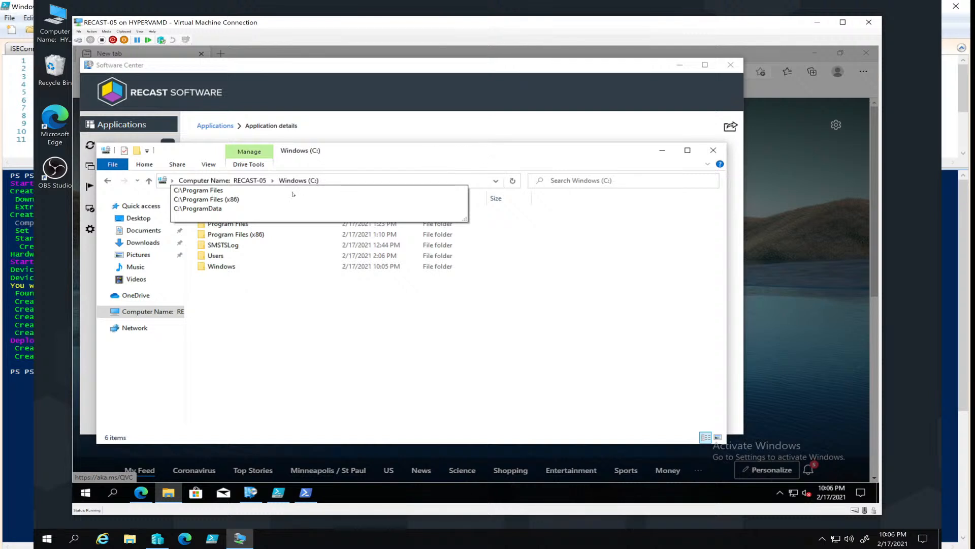
{"action": "left_click", "coordinate": [222, 209]}
{"action": "double_click", "coordinate": [224, 212]}
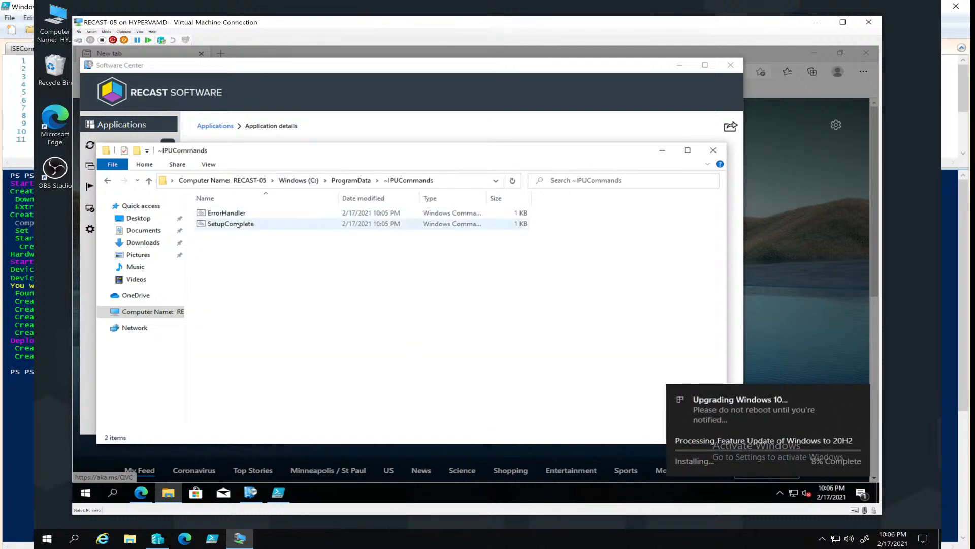
Check the Onevinn folder in ProgramData, and open the ~IpuLog folder to locate the IpuInstaller log
{"action": "left_click", "coordinate": [351, 180]}
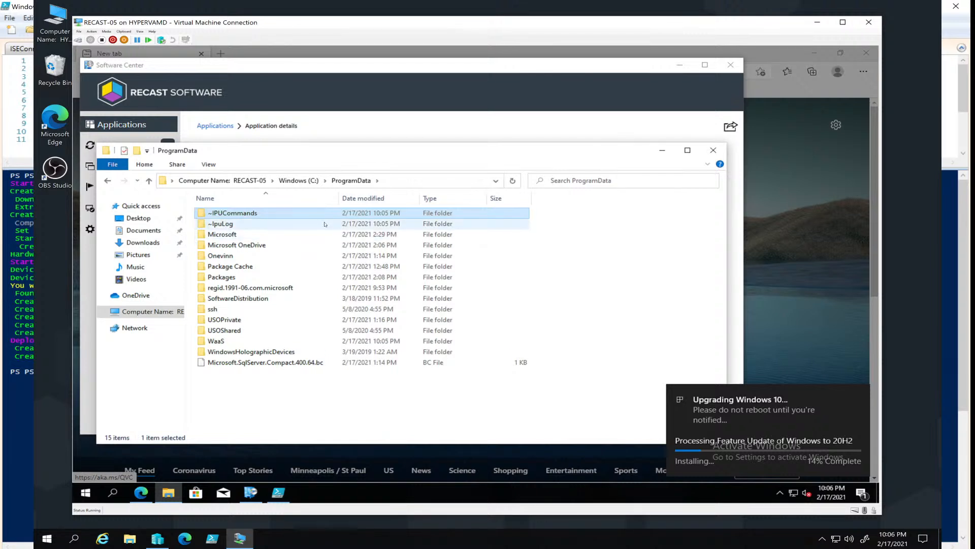
{"action": "left_click", "coordinate": [234, 255]}
{"action": "double_click", "coordinate": [234, 256]}
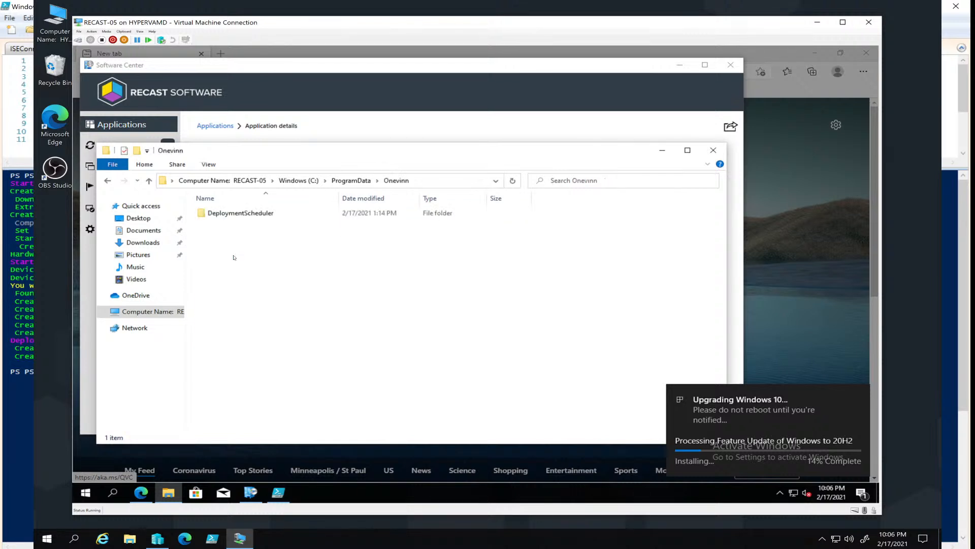
{"action": "left_click", "coordinate": [351, 181]}
{"action": "double_click", "coordinate": [231, 225]}
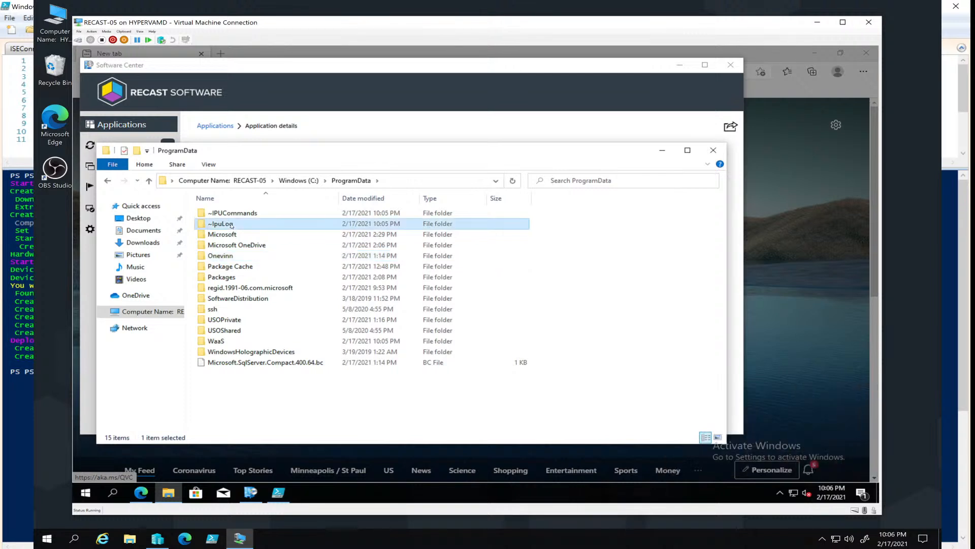
{"action": "left_click", "coordinate": [225, 214]}
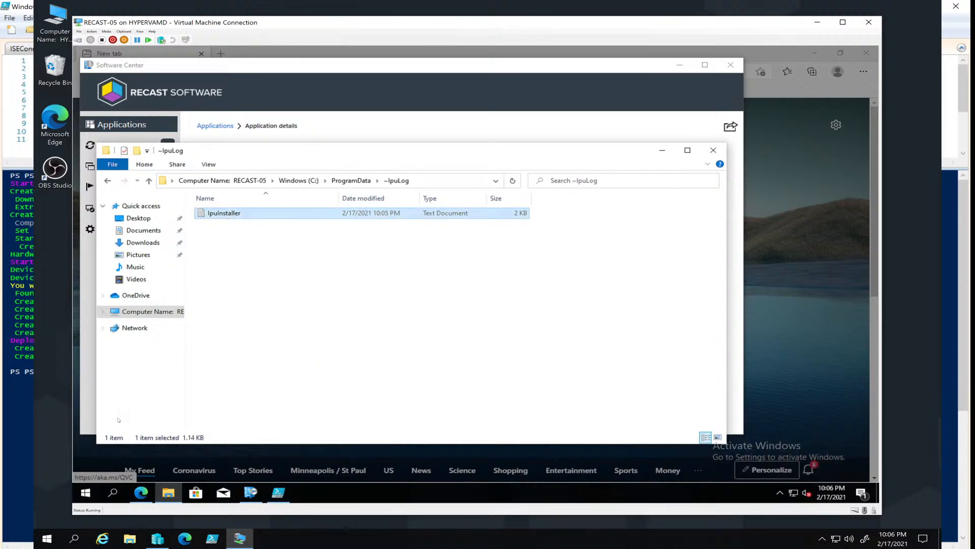
Launch CMTrace and open the IpuInstaller log from the ~IpuLog folder in a maximized window
{"action": "right_click", "coordinate": [85, 493]}
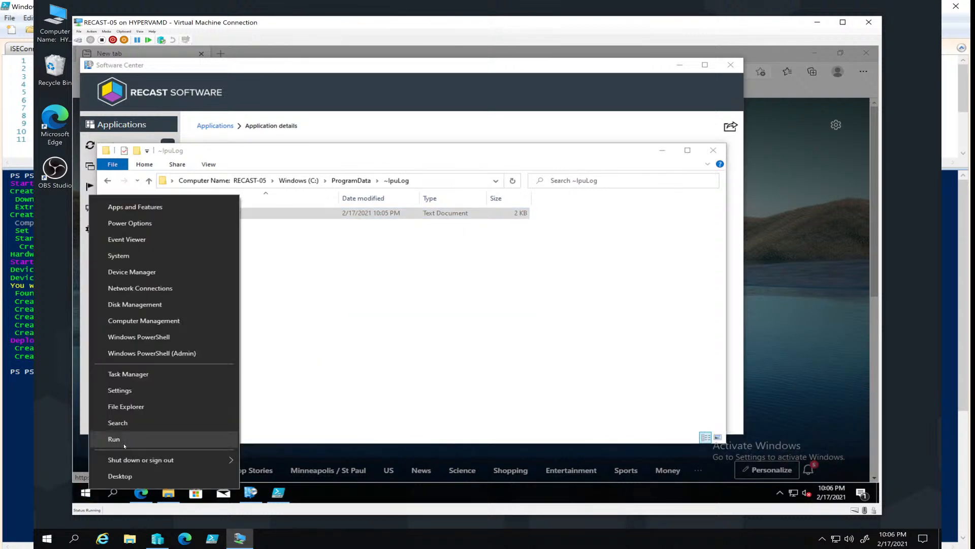
{"action": "left_click", "coordinate": [124, 445]}
{"action": "type", "text": "cmtrace"}
{"action": "key", "text": "Return"}
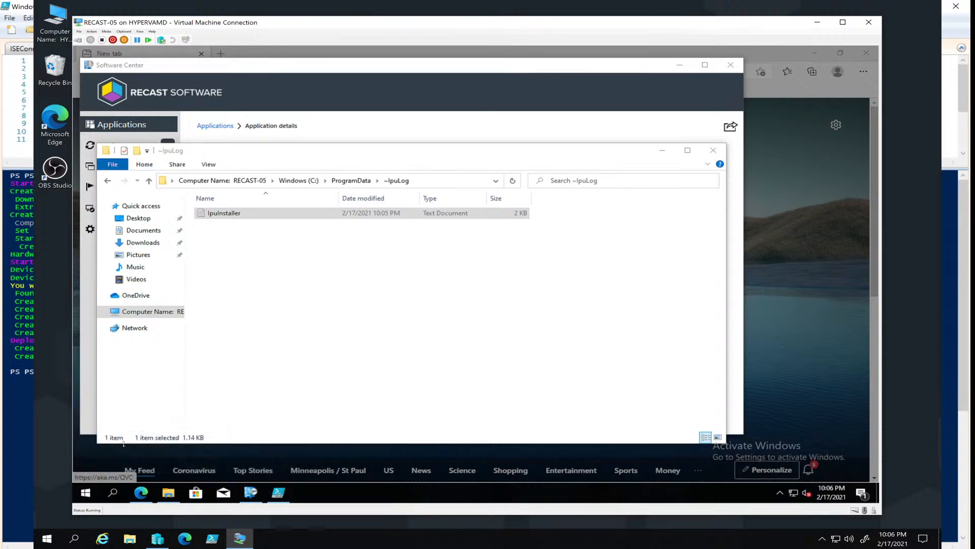
{"action": "left_click", "coordinate": [519, 306]}
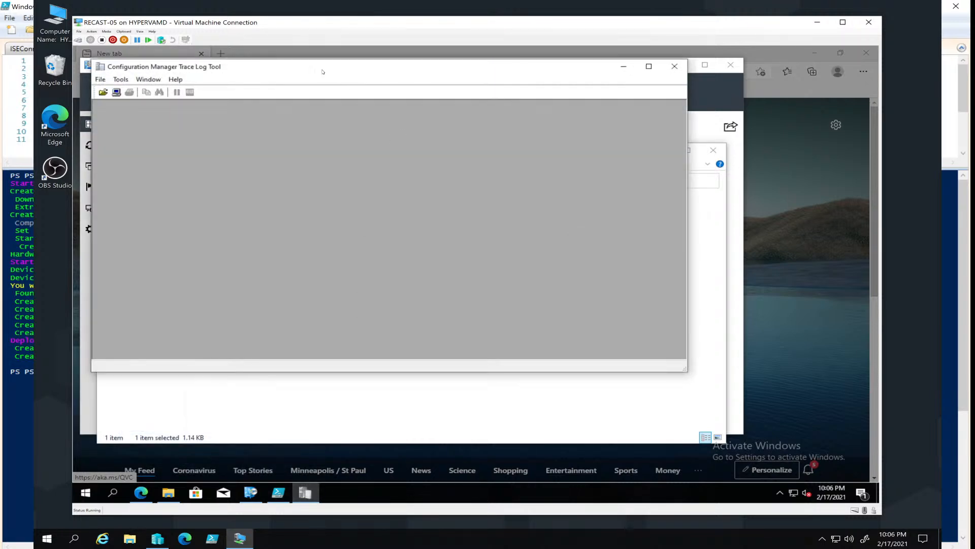
{"action": "left_click_drag", "start_coordinate": [322, 71], "coordinate": [385, 278]}
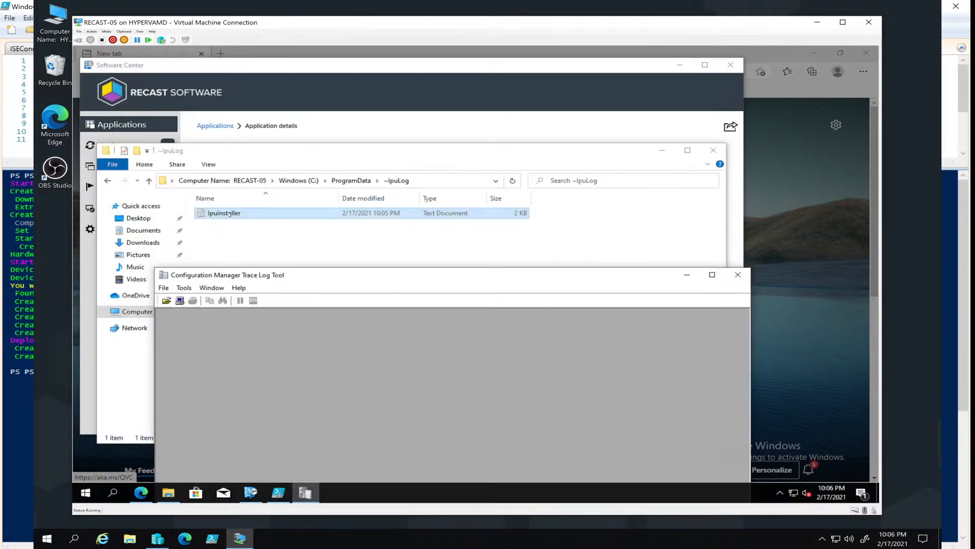
{"action": "left_click_drag", "start_coordinate": [265, 321], "coordinate": [266, 322]}
{"action": "double_click", "coordinate": [316, 275]}
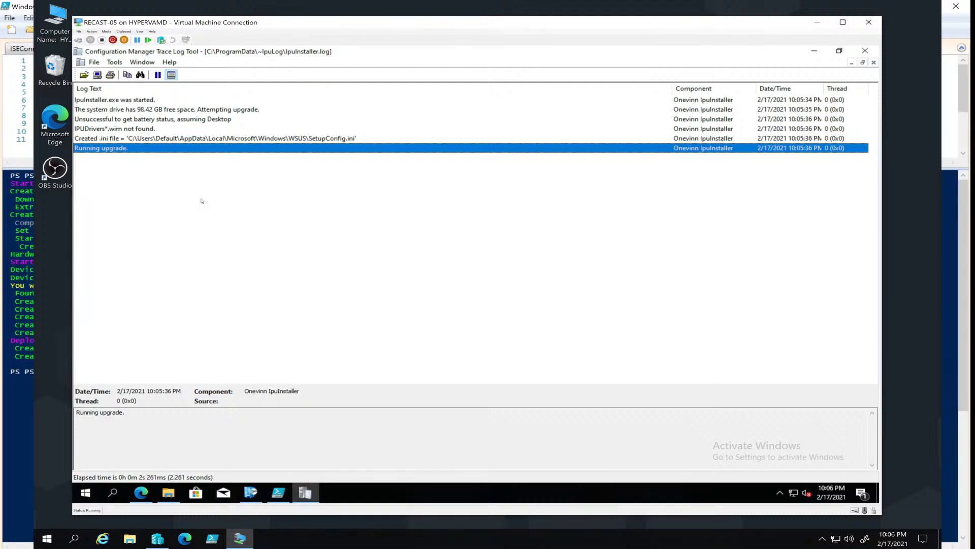
Copy the SetupConfig.ini path from its log entry and open that file to read the upgrade's setup settings
{"action": "left_click", "coordinate": [345, 139]}
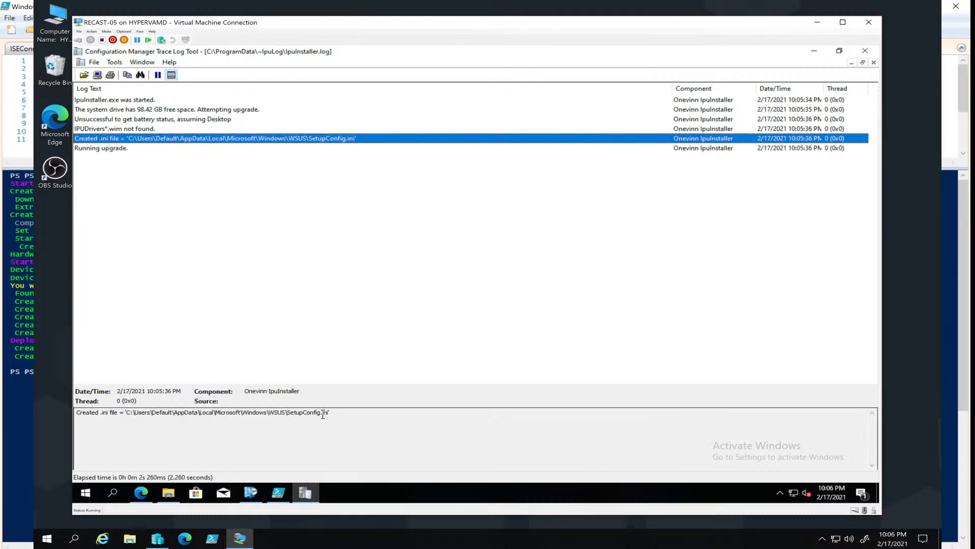
{"action": "left_click_drag", "start_coordinate": [330, 412], "coordinate": [129, 413]}
{"action": "key", "text": "ctrl+c"}
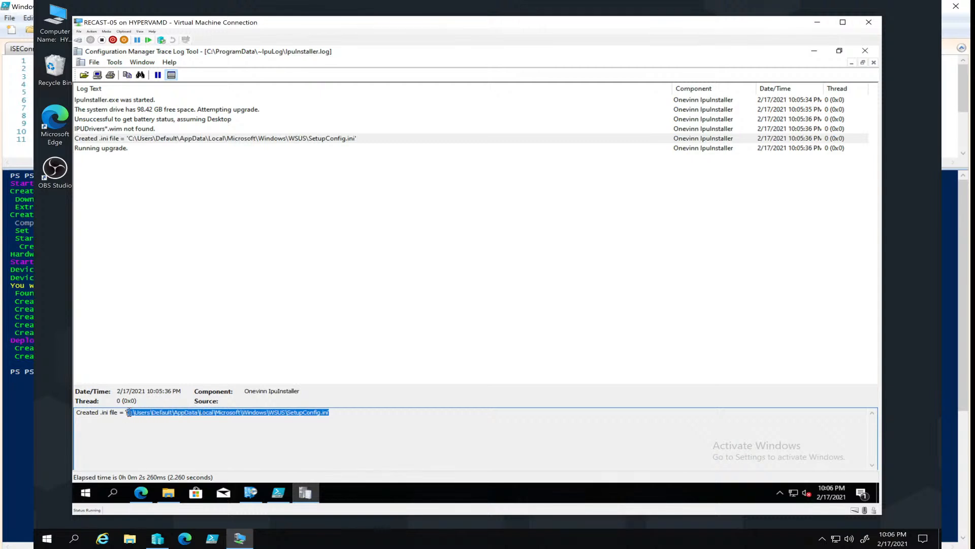
{"action": "right_click", "coordinate": [85, 492]}
{"action": "left_click", "coordinate": [123, 445]}
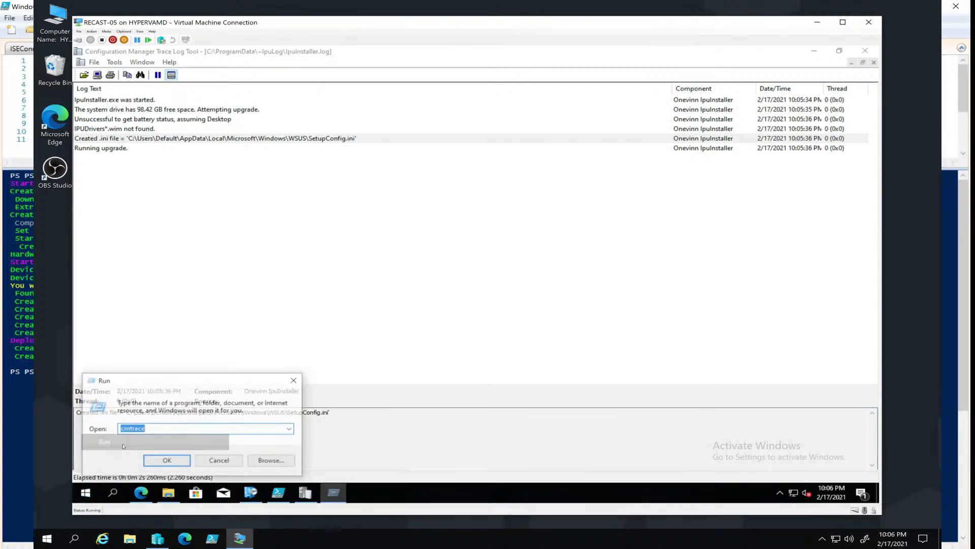
{"action": "key", "text": "ctrl+v"}
{"action": "key", "text": "Return"}
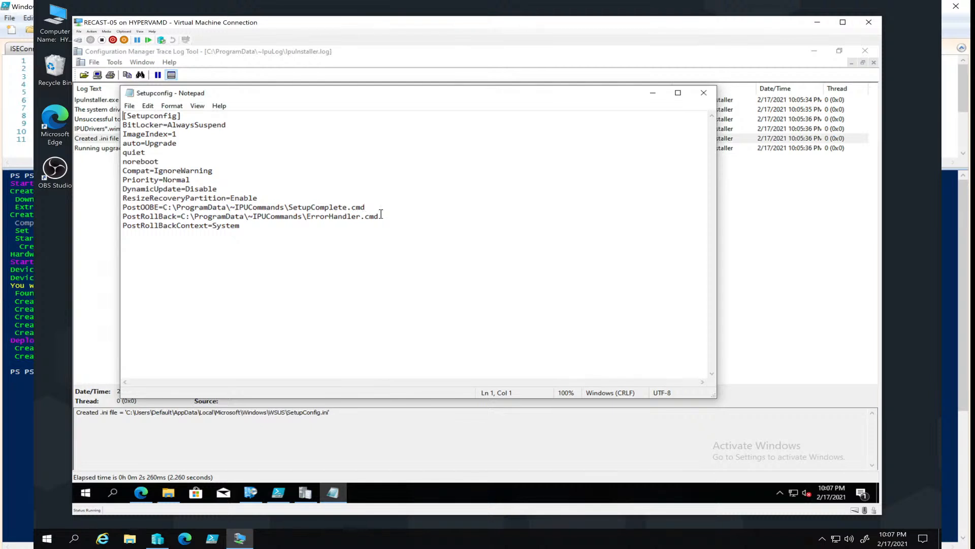
Highlight the PostOOBE and PostRollBack lines in SetupConfig.ini and open the ~IPUCommands folder in ProgramData that they reference
{"action": "left_click_drag", "start_coordinate": [381, 216], "coordinate": [125, 209]}
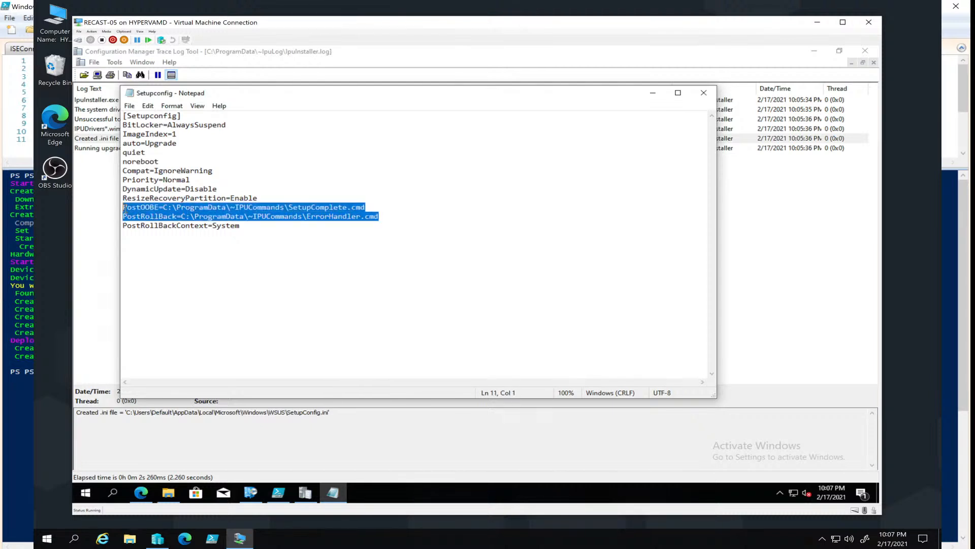
{"action": "left_click", "coordinate": [168, 492]}
{"action": "left_click", "coordinate": [351, 180]}
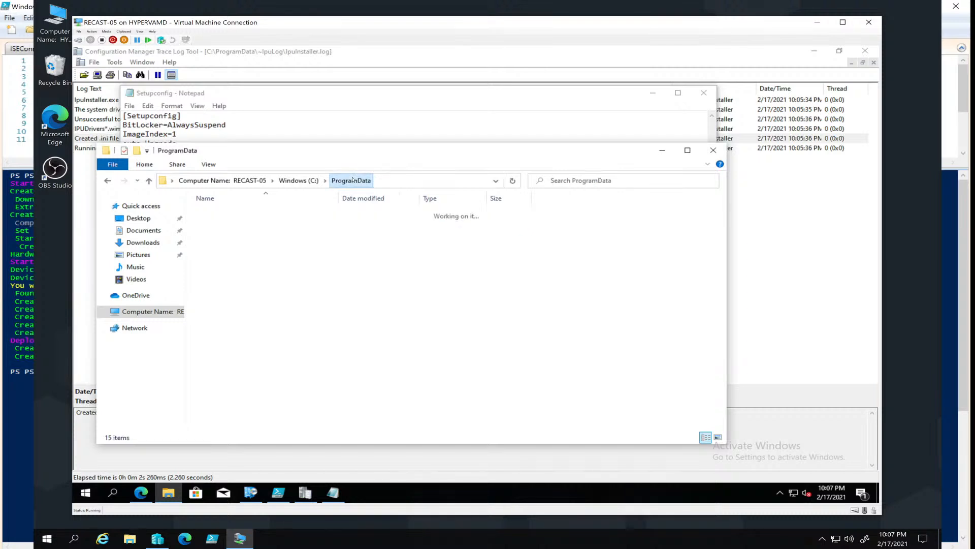
{"action": "double_click", "coordinate": [236, 214]}
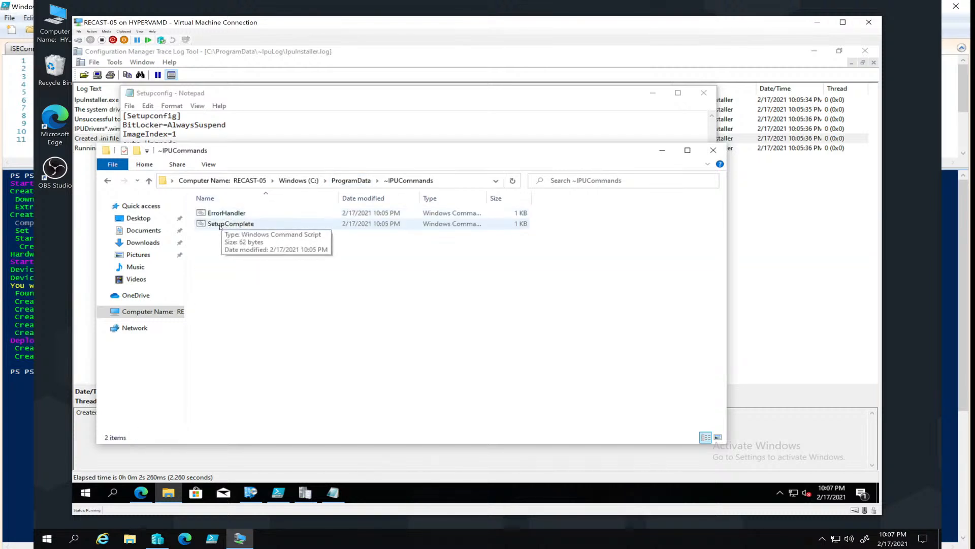
Open the SetupComplete command script for editing, highlight its RunSilent.exe line to read it, and close the file
{"action": "left_click", "coordinate": [220, 227]}
{"action": "right_click", "coordinate": [220, 227]}
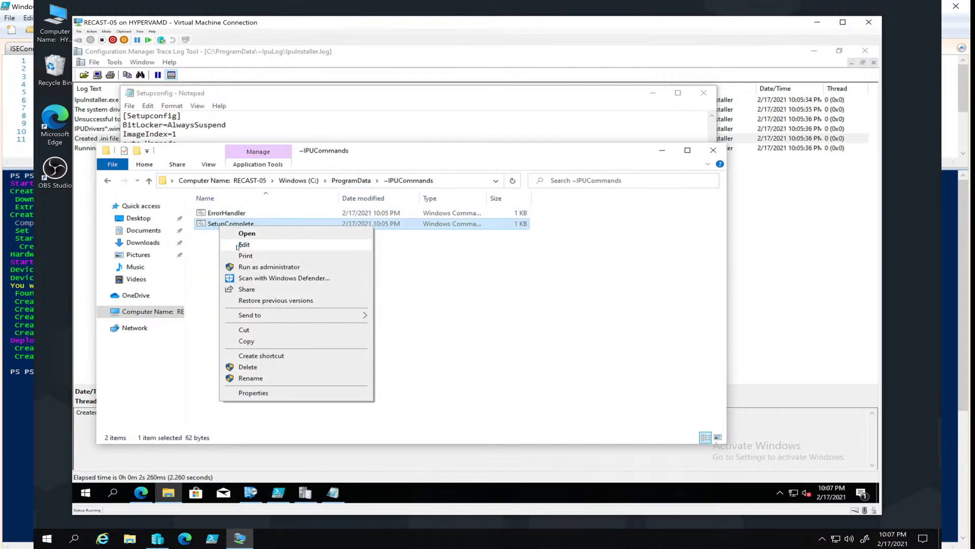
{"action": "left_click", "coordinate": [237, 244]}
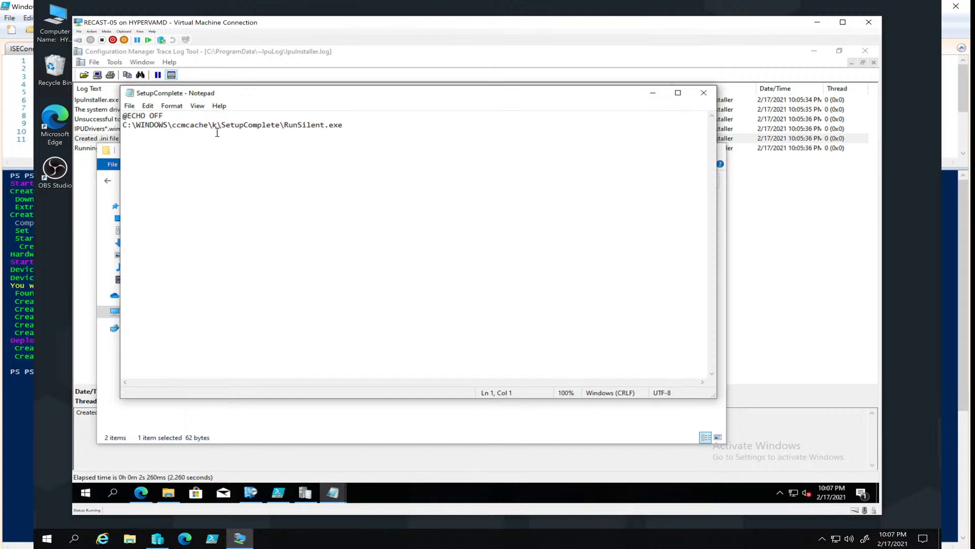
{"action": "left_click_drag", "start_coordinate": [343, 125], "coordinate": [122, 125]}
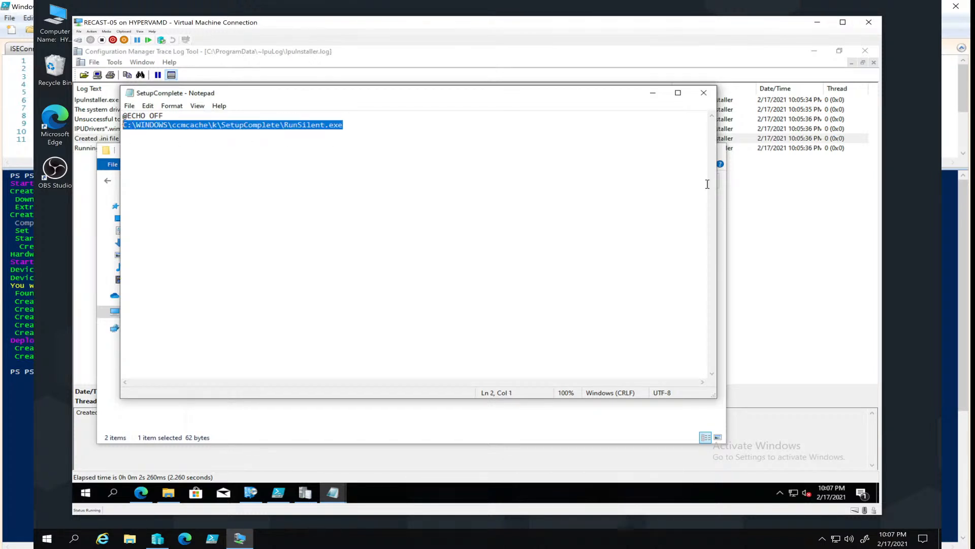
{"action": "left_click", "coordinate": [708, 96]}
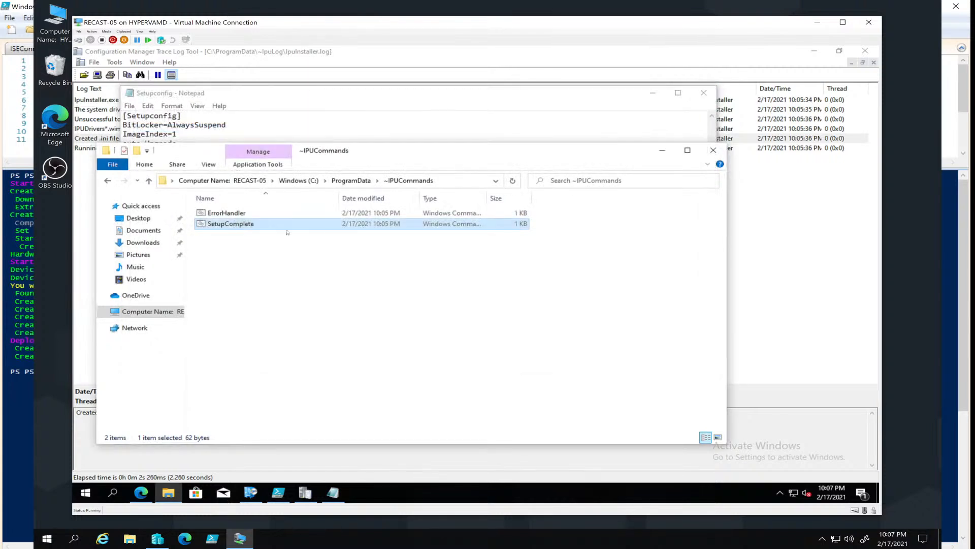
Open the ErrorHandler command script to read its RunSilent.exe line, and close the script and the ~IPUCommands folder
{"action": "right_click", "coordinate": [217, 209]}
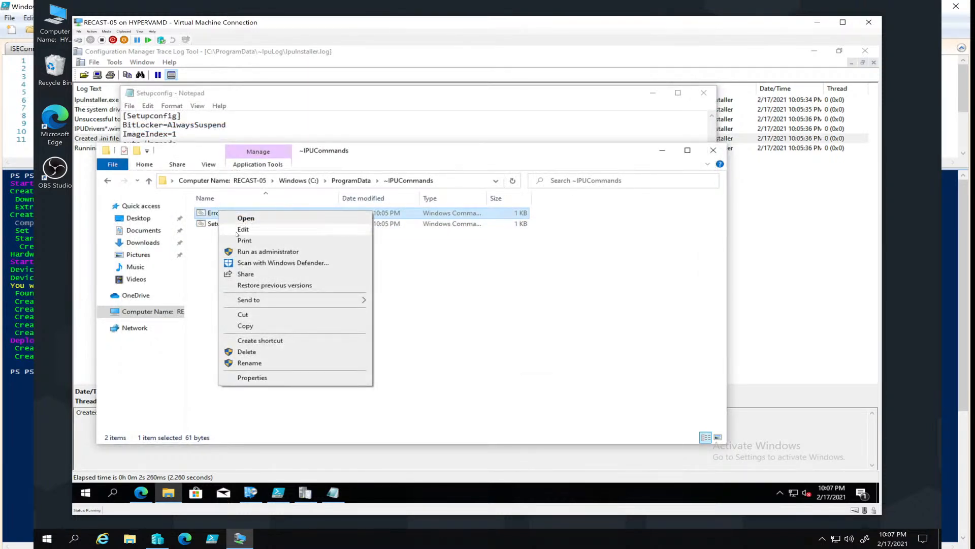
{"action": "left_click", "coordinate": [239, 230]}
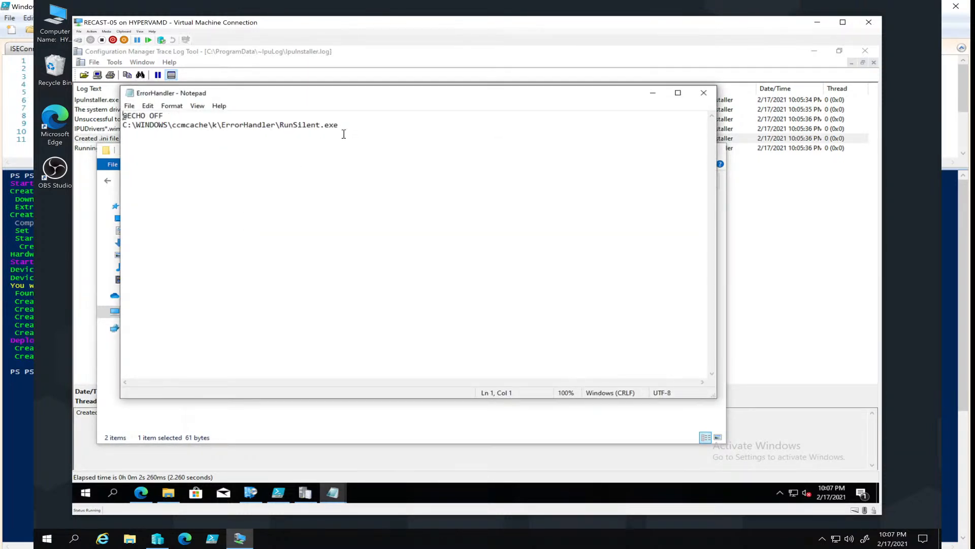
{"action": "left_click", "coordinate": [336, 127]}
{"action": "left_click", "coordinate": [122, 133]}
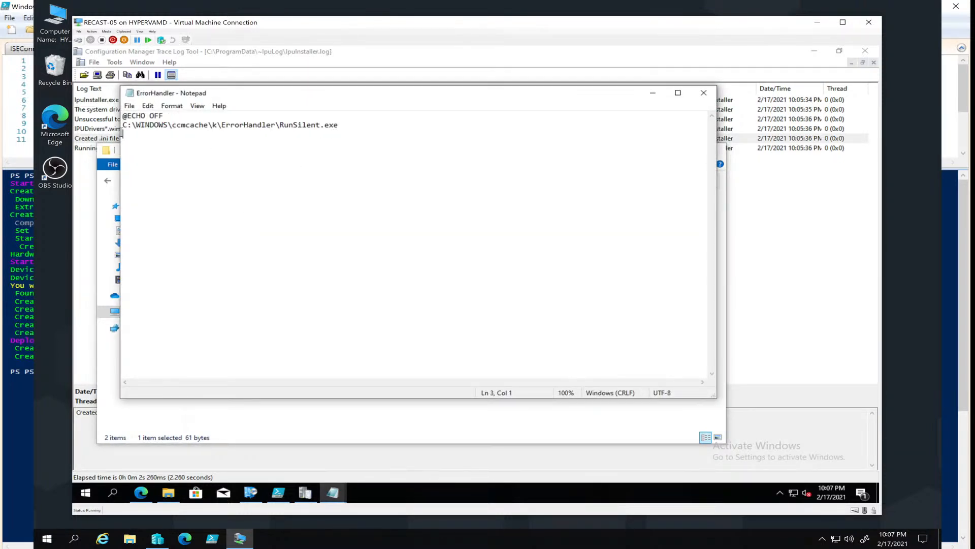
{"action": "triple_click", "coordinate": [122, 126]}
{"action": "left_click", "coordinate": [667, 156]}
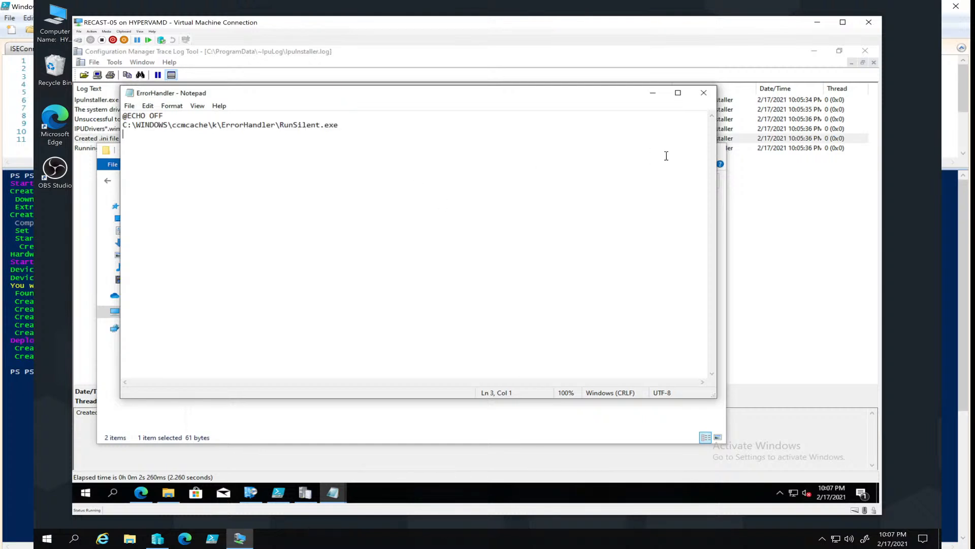
{"action": "left_click", "coordinate": [705, 95]}
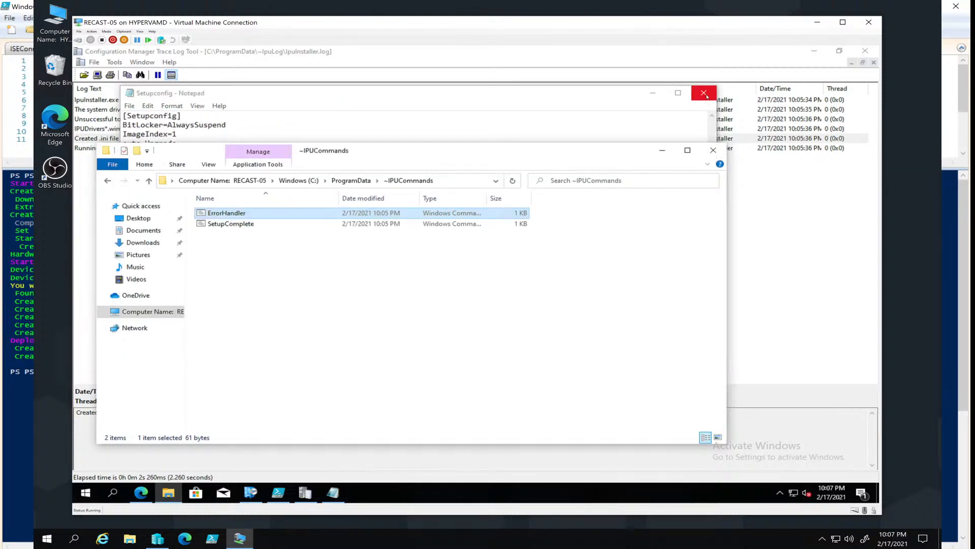
{"action": "left_click", "coordinate": [710, 148]}
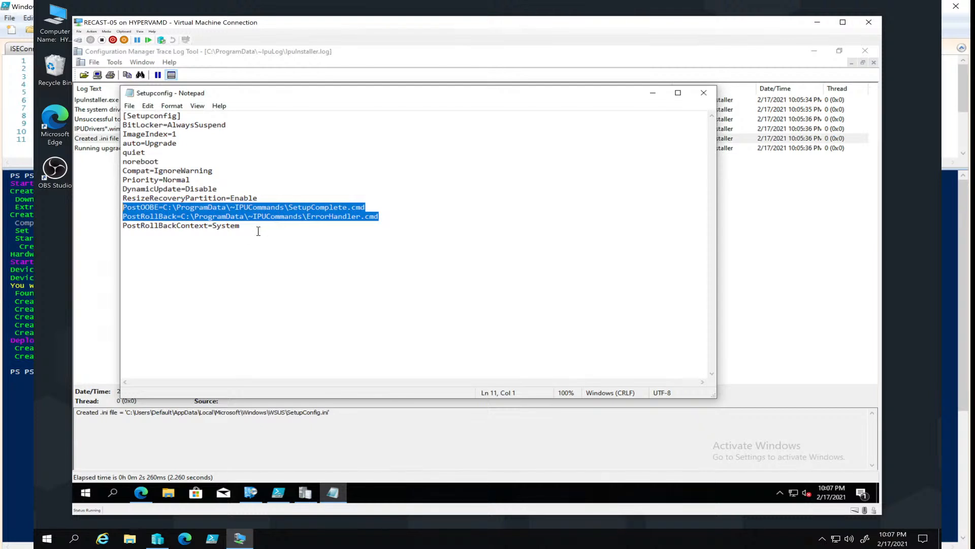
Highlight the PostRollBackContext=System line in SetupConfig.ini to review it, and close the file
{"action": "left_click_drag", "start_coordinate": [258, 231], "coordinate": [122, 225]}
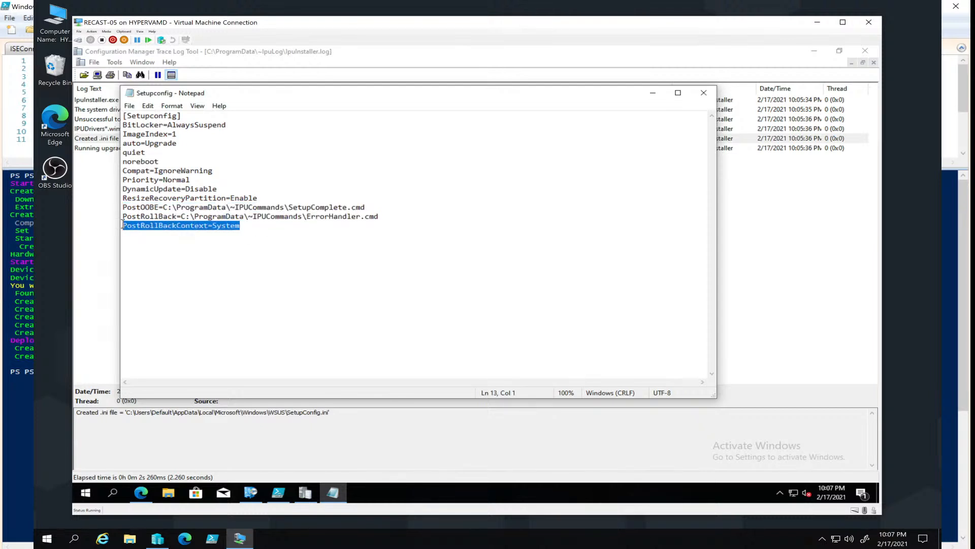
{"action": "left_click", "coordinate": [268, 228]}
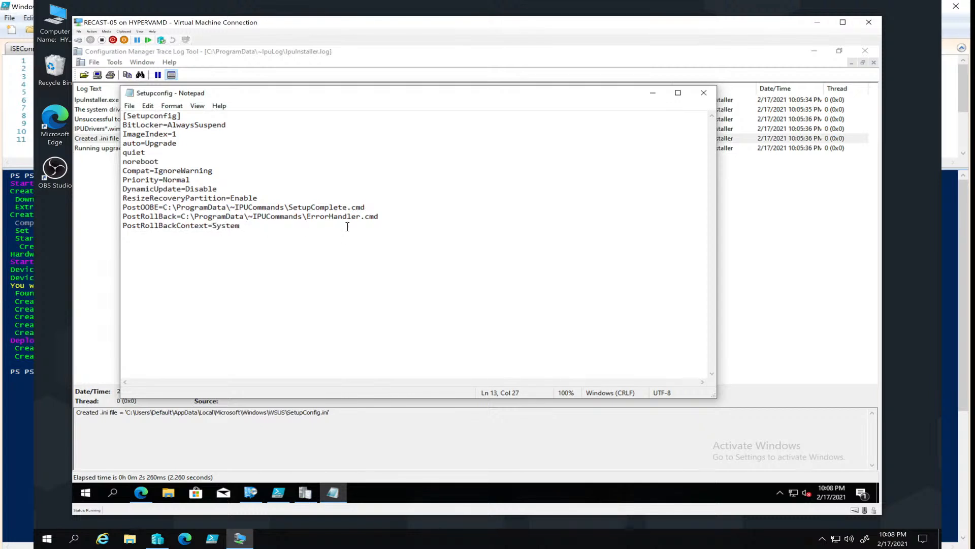
{"action": "left_click", "coordinate": [707, 94]}
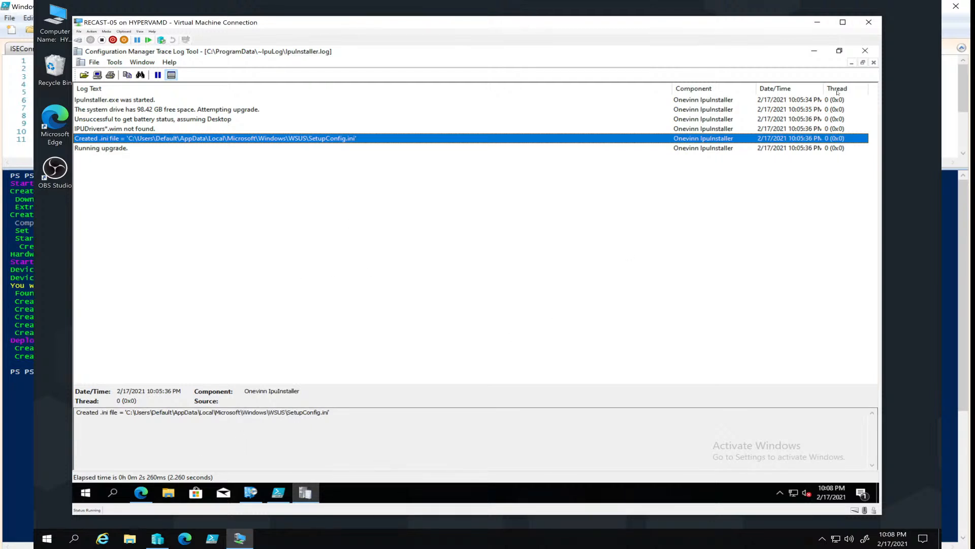
Close the IpuInstaller log and check the feature update's progress in the Windows notifications
{"action": "left_click", "coordinate": [865, 52]}
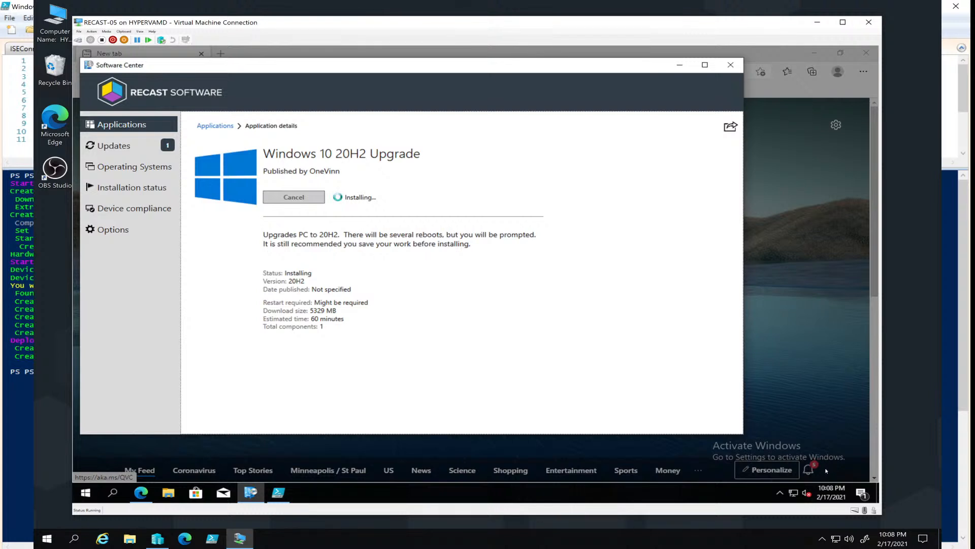
{"action": "left_click_drag", "start_coordinate": [812, 492], "coordinate": [788, 491]}
{"action": "left_click", "coordinate": [867, 495]}
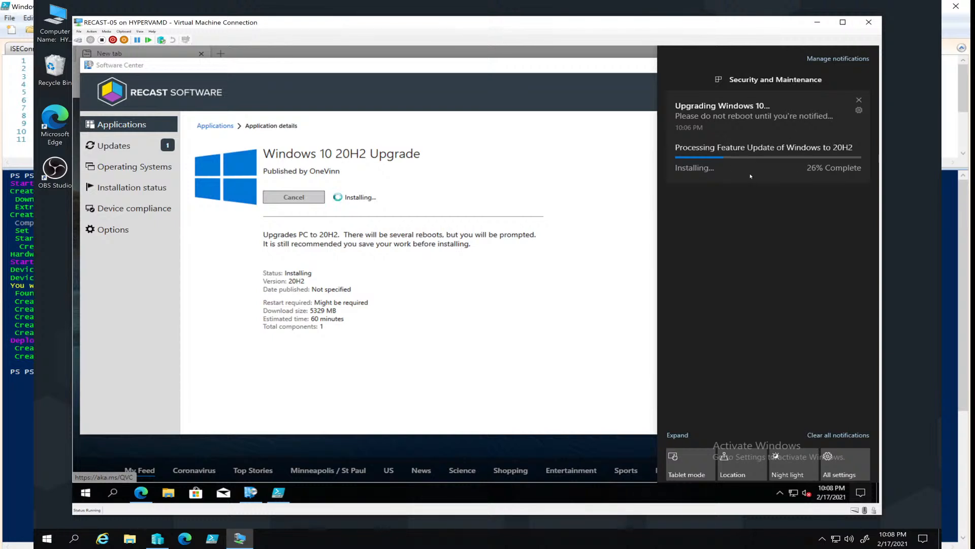
Launch Deployment scheduler to view the required apps, close it, and check the upgrade progress in the notifications again
{"action": "left_click", "coordinate": [85, 496]}
{"action": "left_click", "coordinate": [85, 495]}
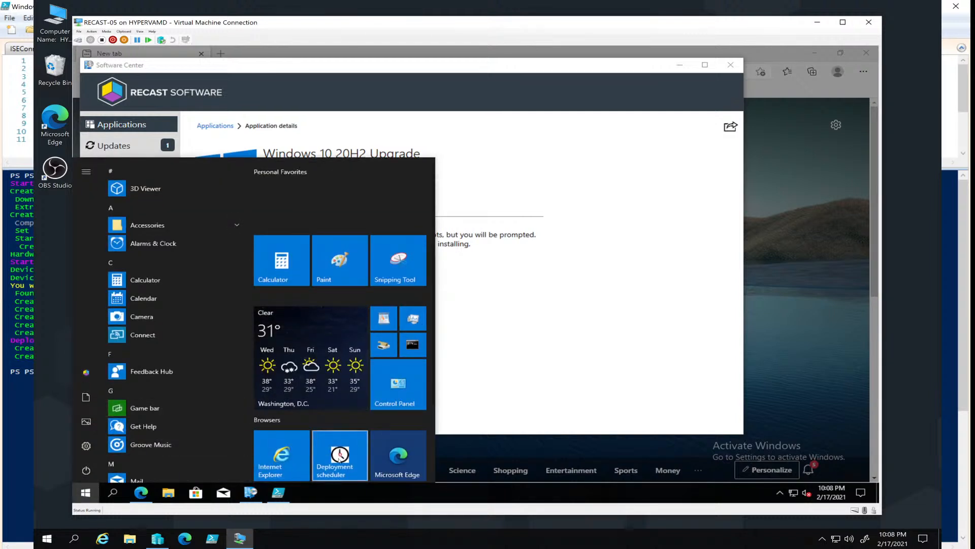
{"action": "left_click", "coordinate": [339, 457]}
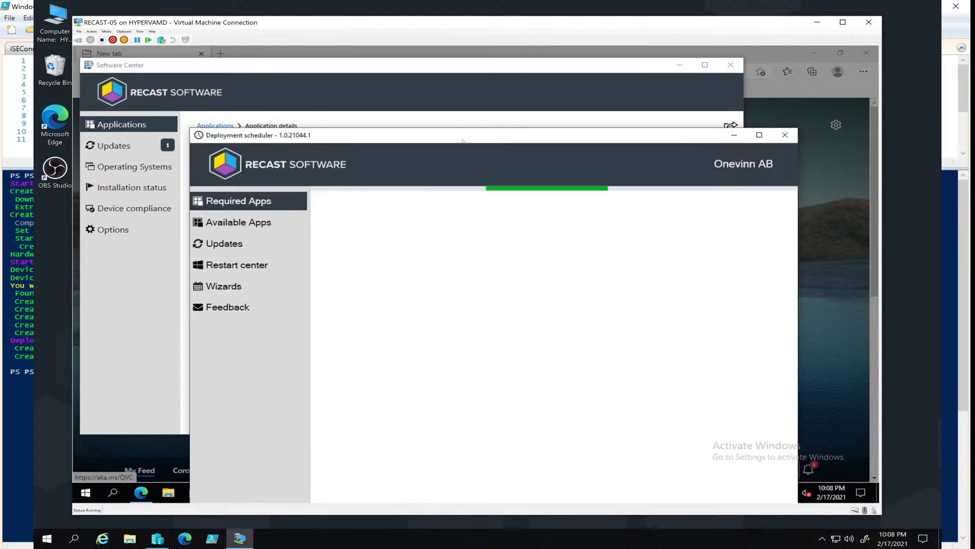
{"action": "left_click_drag", "start_coordinate": [463, 142], "coordinate": [495, 102]}
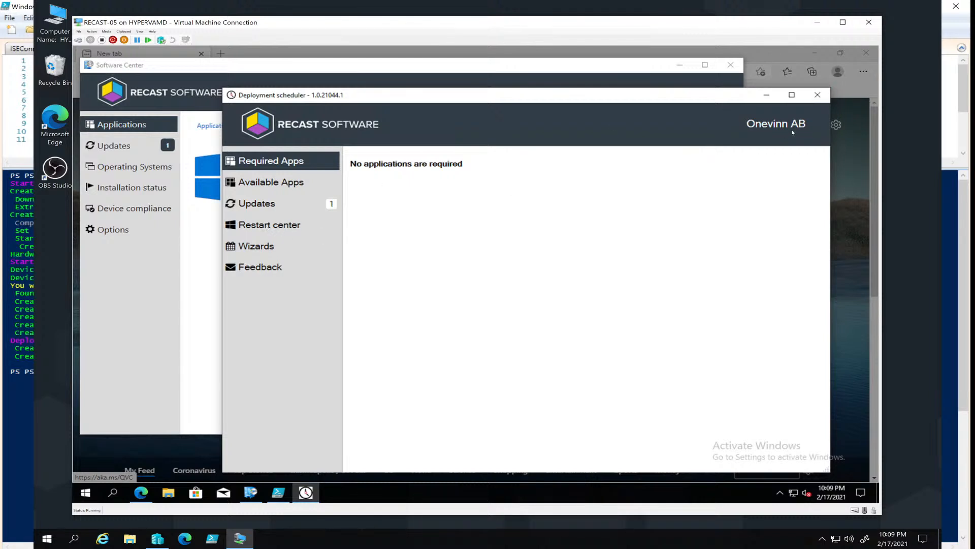
{"action": "left_click", "coordinate": [818, 95]}
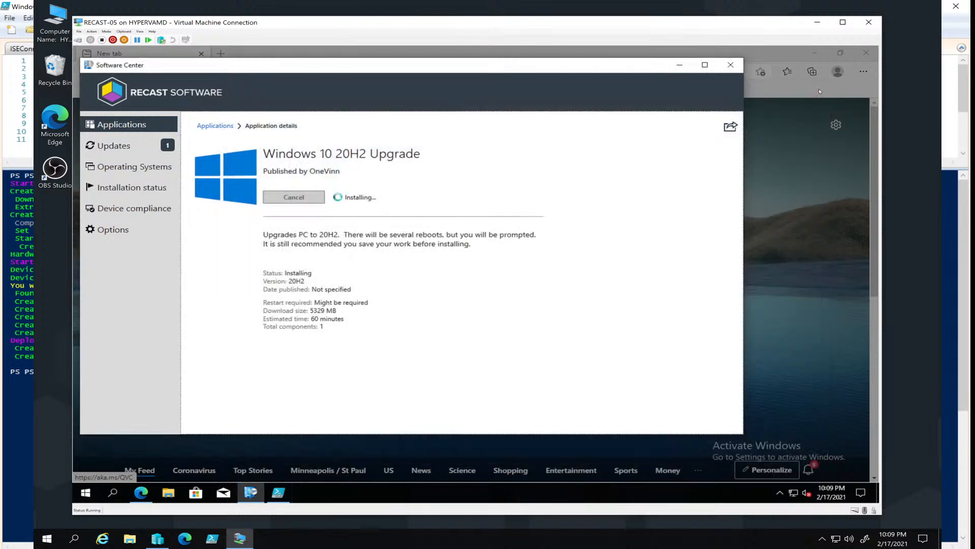
{"action": "left_click", "coordinate": [855, 495]}
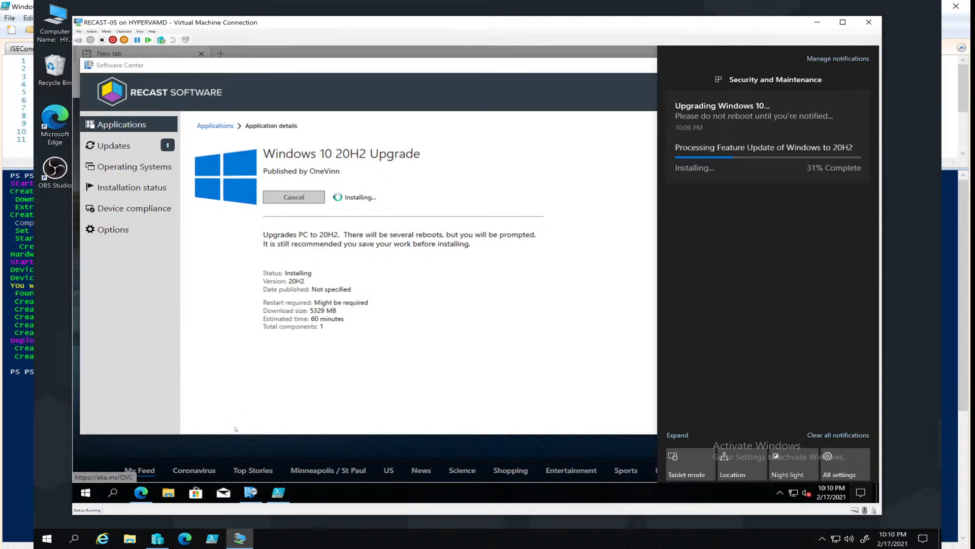
Switch to Hyper-V Manager, connect to the RECAST-04 virtual machine, and sign in with the account password
{"action": "left_click", "coordinate": [163, 542]}
{"action": "left_click", "coordinate": [198, 111]}
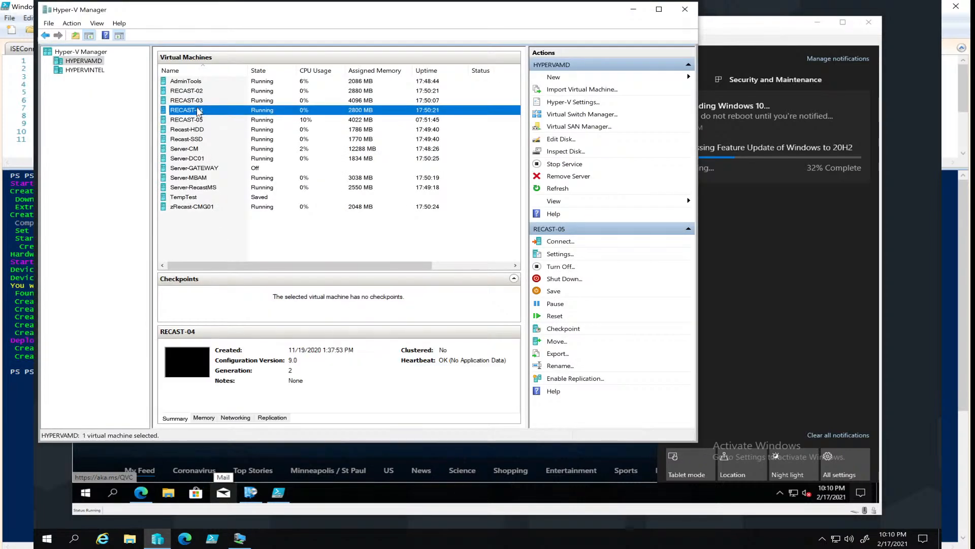
{"action": "right_click", "coordinate": [198, 111]}
{"action": "left_click", "coordinate": [217, 115]}
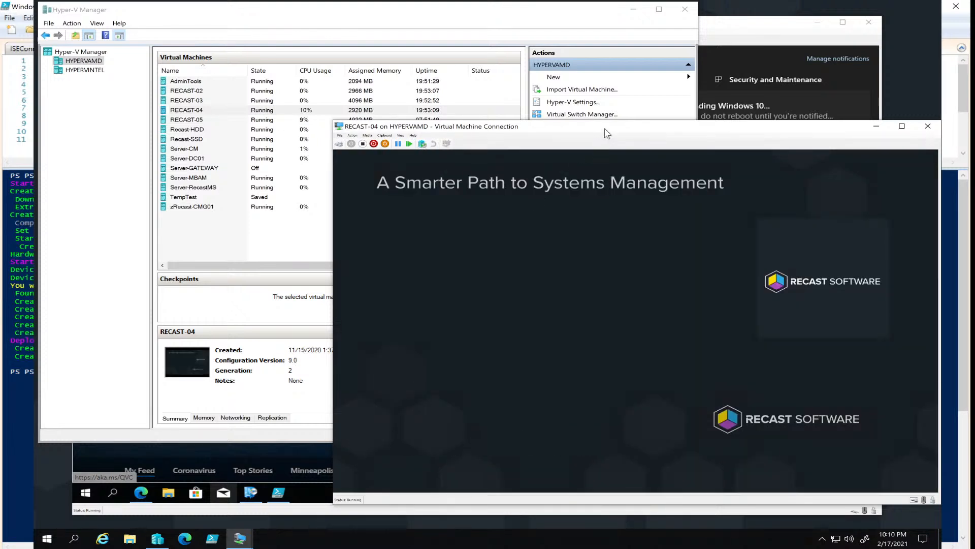
{"action": "left_click_drag", "start_coordinate": [605, 128], "coordinate": [501, 117]}
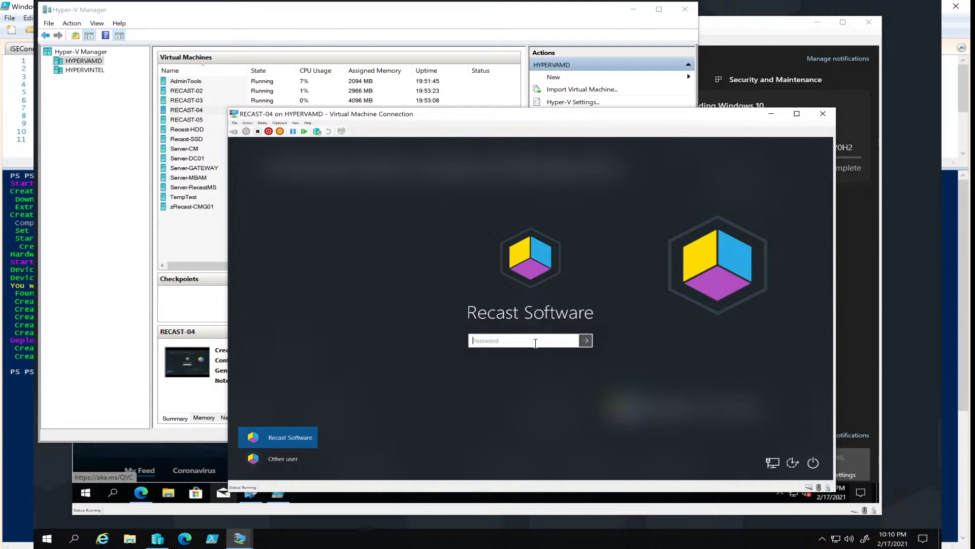
{"action": "type", "text": "•••••••••"}
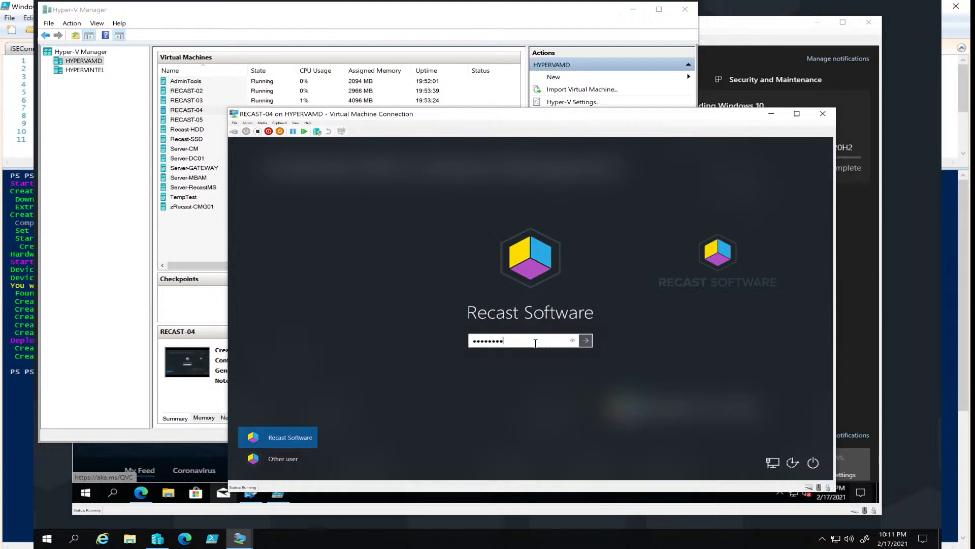
{"action": "key", "text": "Return"}
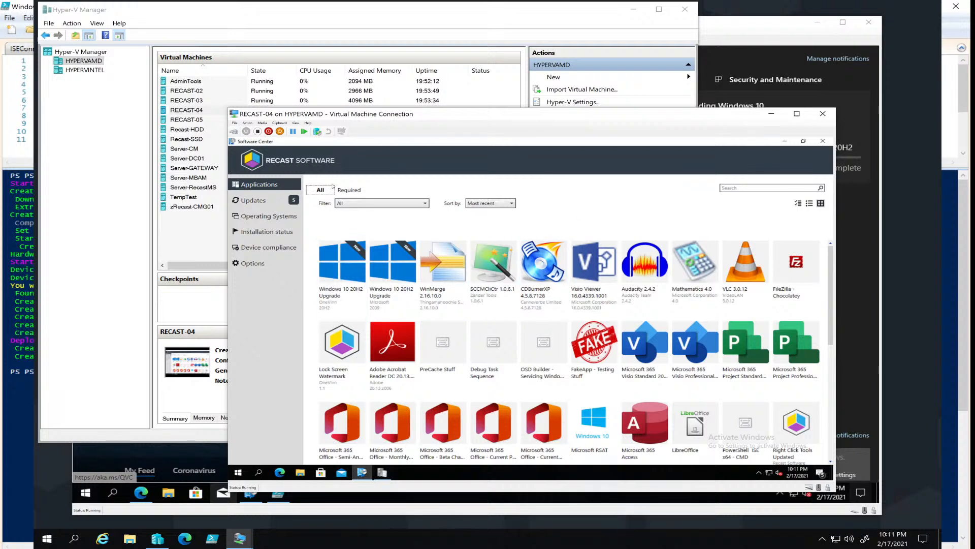
Sync the computer policy from Software Center on RECAST-04 and look through the list of installed programs
{"action": "left_click", "coordinate": [253, 263]}
{"action": "left_click", "coordinate": [344, 334]}
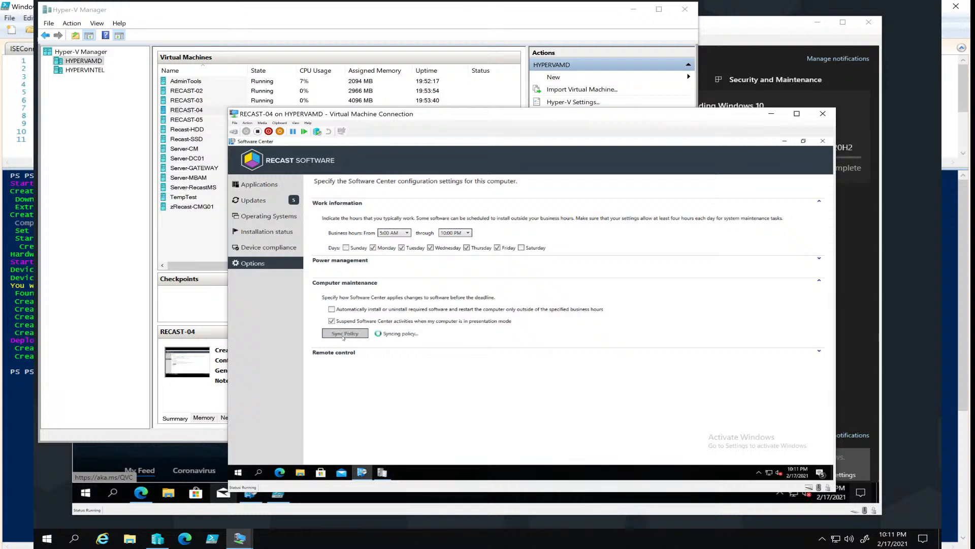
{"action": "left_click", "coordinate": [238, 472]}
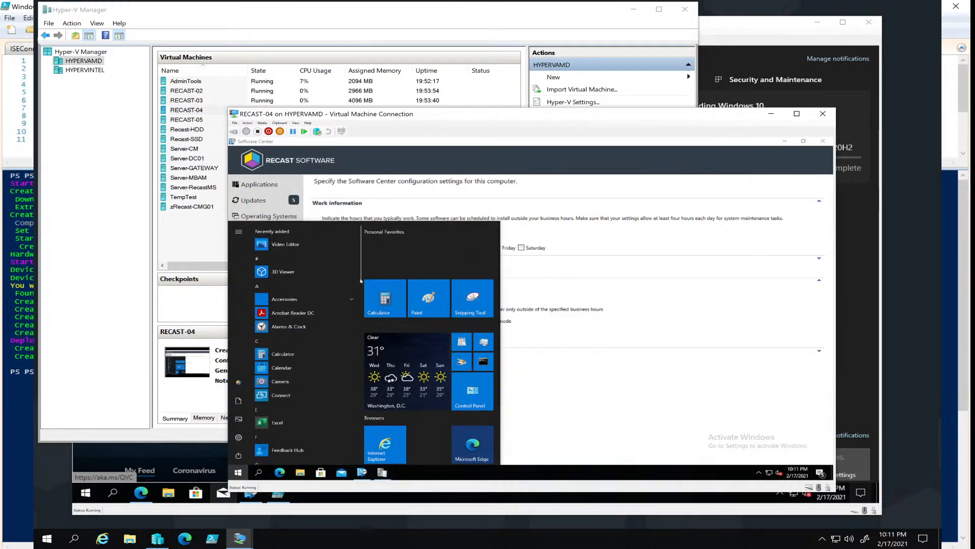
{"action": "left_click_drag", "start_coordinate": [360, 279], "coordinate": [360, 361]}
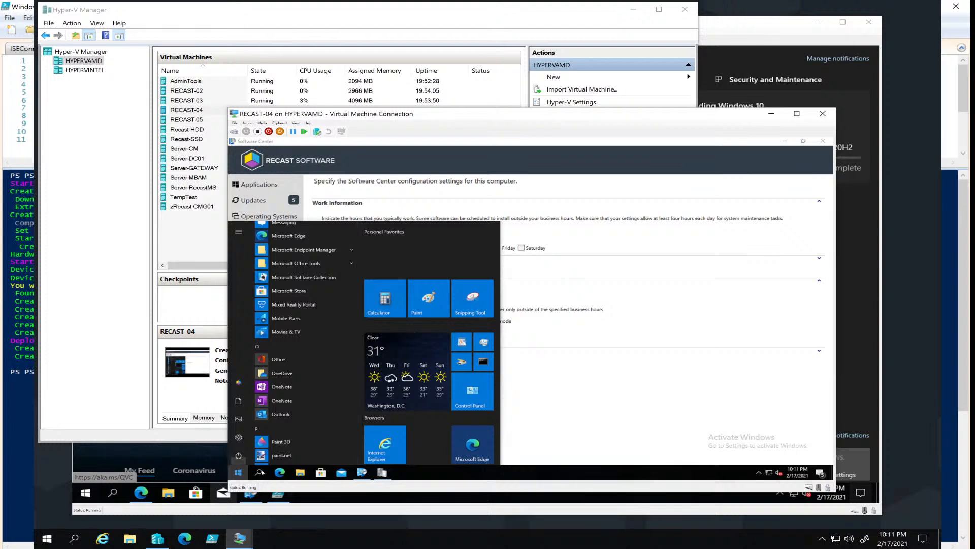
Browse to \\src\src$ on RECAST-04 and open Apps > OneVinn > IPUApplicationExtract > DeploymentScheduler 1.0.21044.01
{"action": "left_click", "coordinate": [301, 477]}
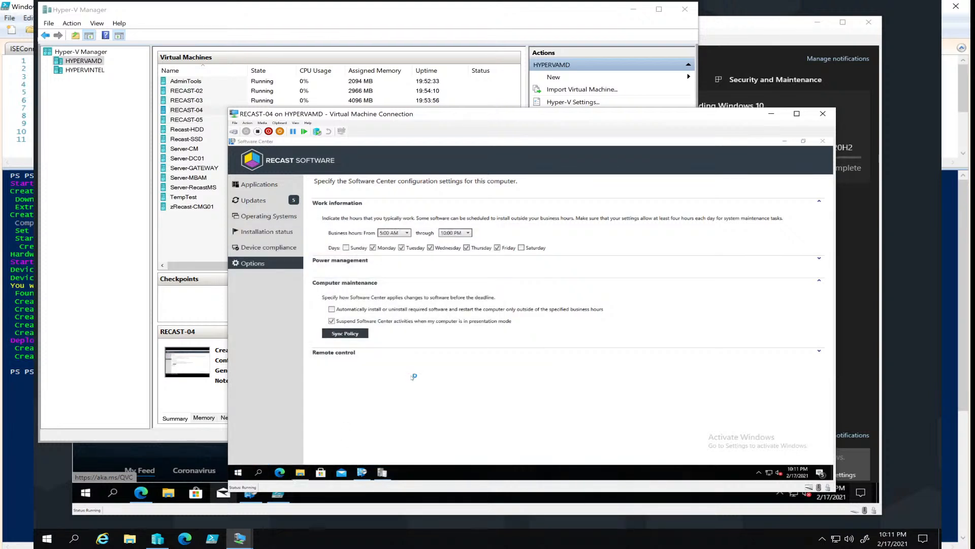
{"action": "left_click", "coordinate": [426, 224]}
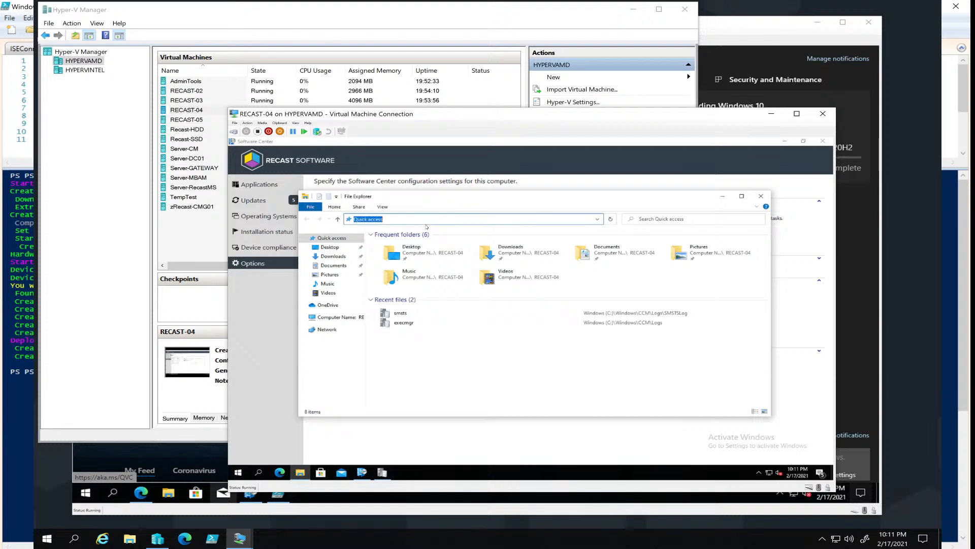
{"action": "type", "text": "\\src\\src$"}
{"action": "key", "text": "Return"}
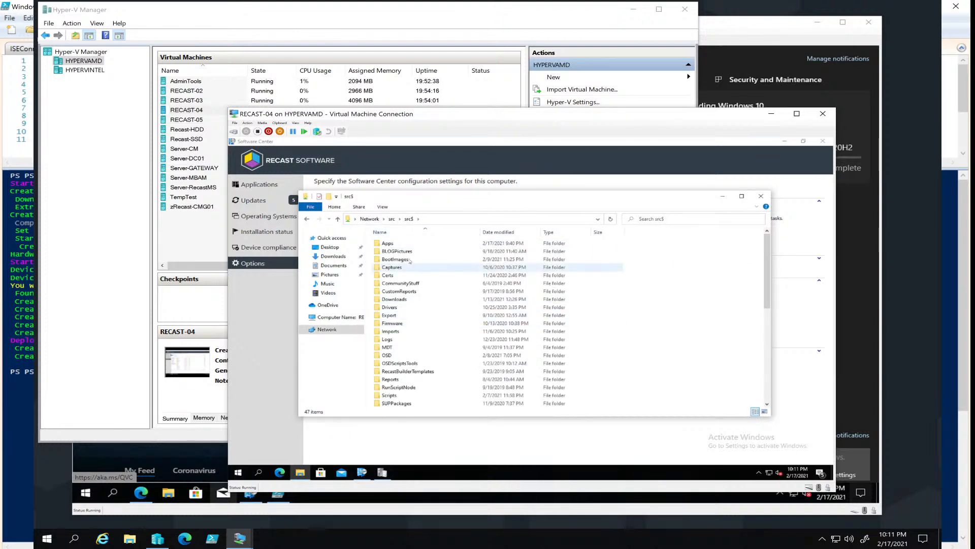
{"action": "double_click", "coordinate": [401, 244]}
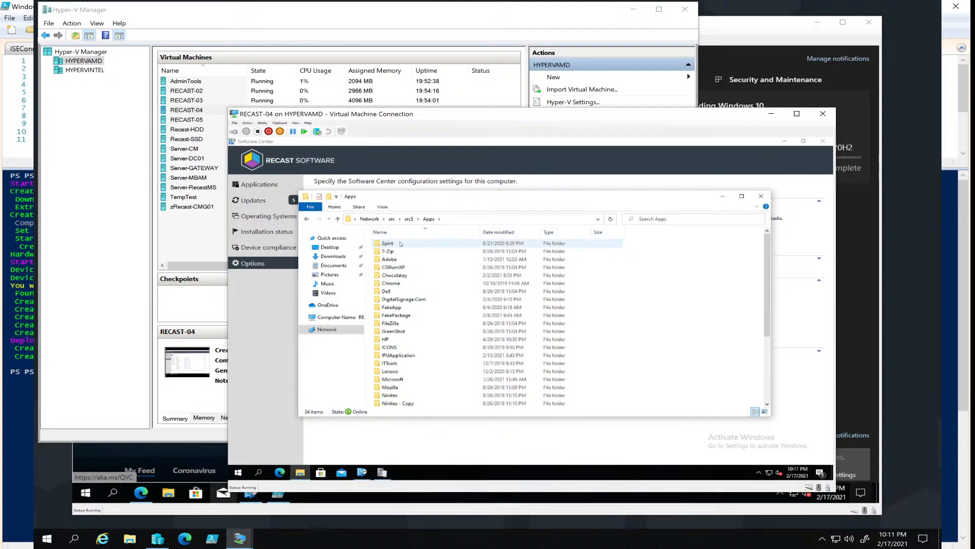
{"action": "key", "text": "o"}
{"action": "key", "text": "Return"}
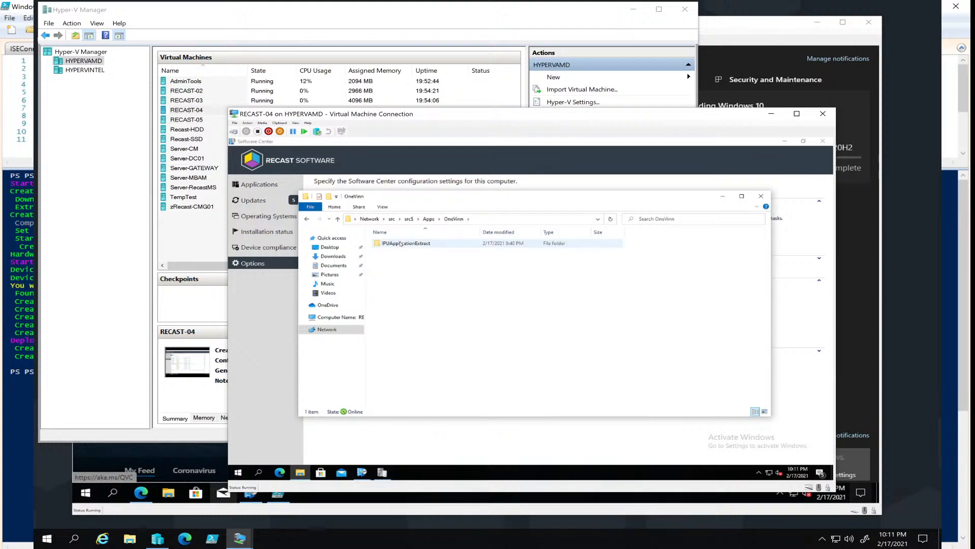
{"action": "double_click", "coordinate": [401, 243]}
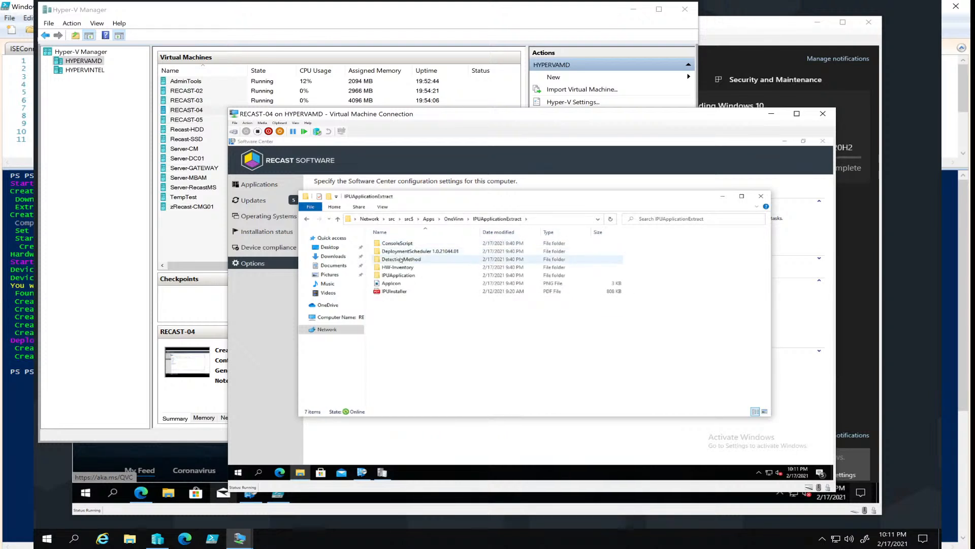
{"action": "double_click", "coordinate": [406, 252]}
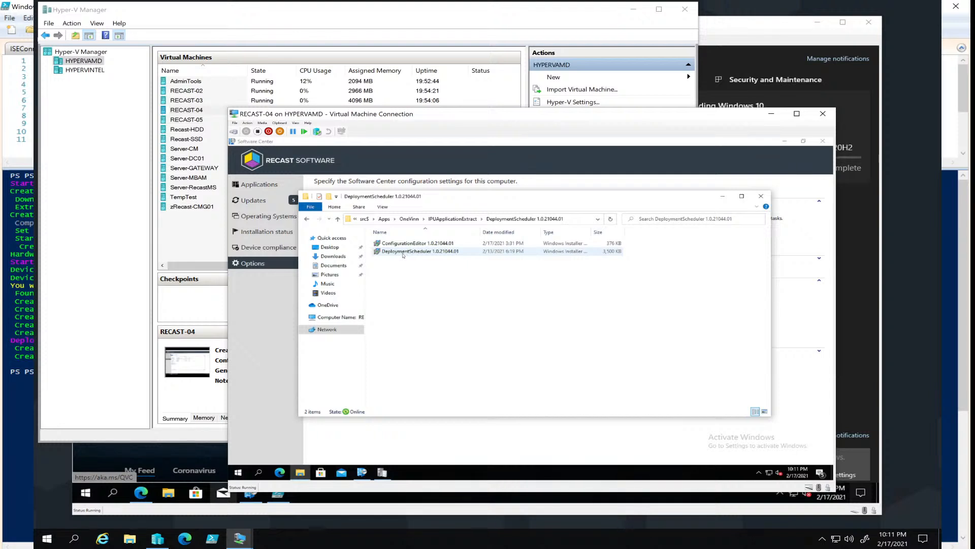
Install DeploymentScheduler 1.0.21044.01 from its installer, accepting the license terms and the elevation request, and close the folder window
{"action": "double_click", "coordinate": [403, 252]}
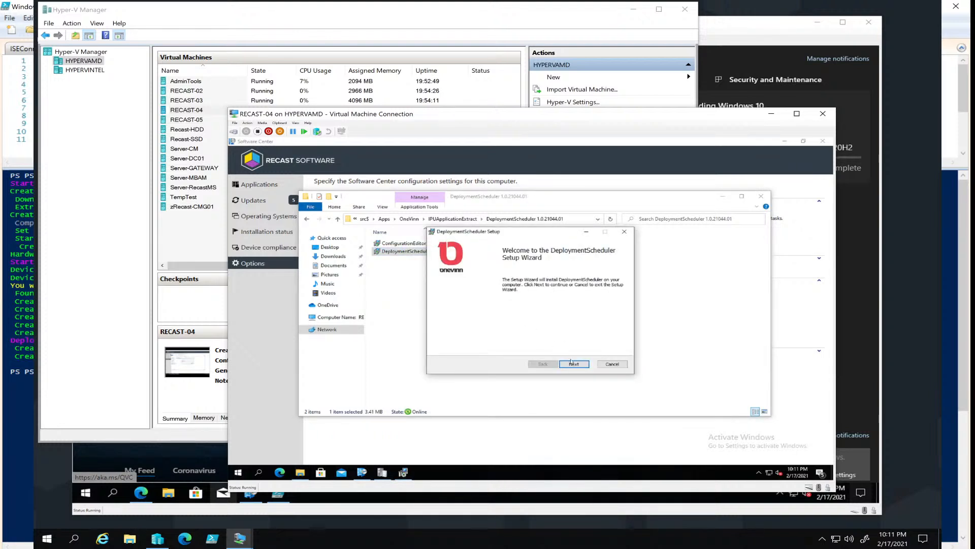
{"action": "left_click", "coordinate": [577, 366]}
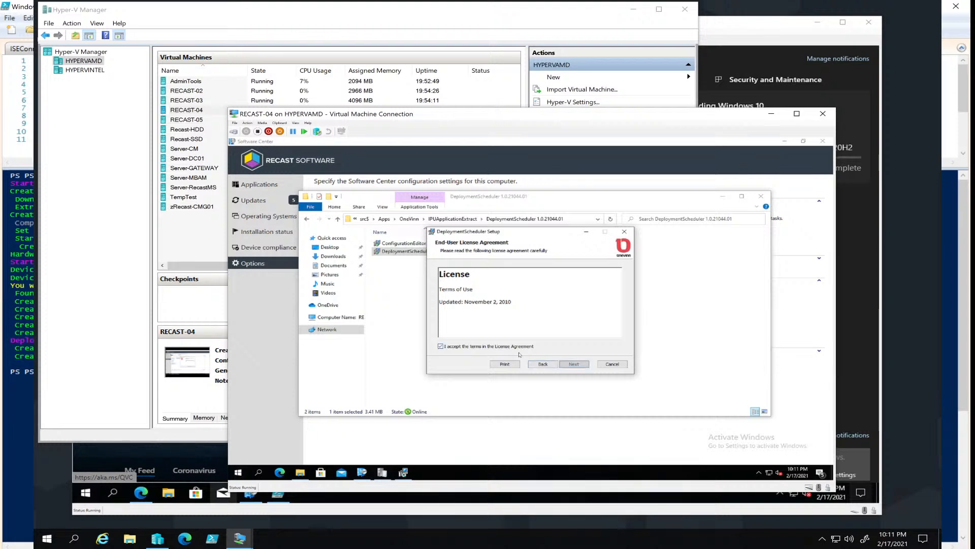
{"action": "left_click", "coordinate": [571, 363]}
{"action": "left_click", "coordinate": [571, 364]}
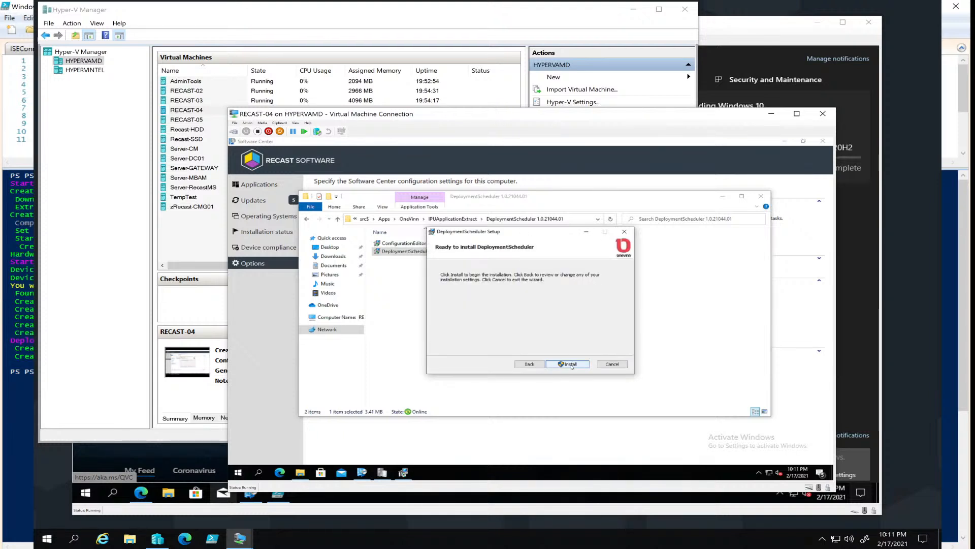
{"action": "left_click", "coordinate": [571, 363]}
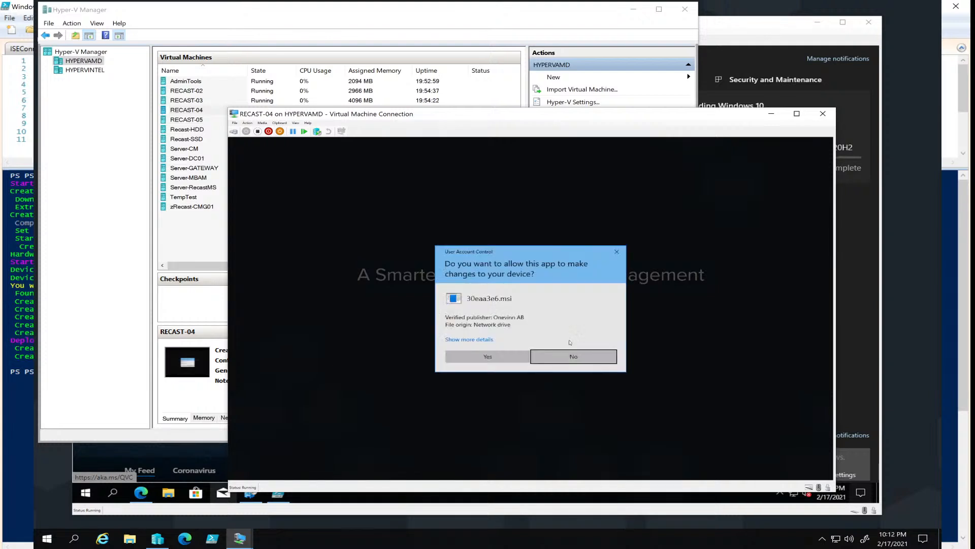
{"action": "left_click", "coordinate": [497, 357]}
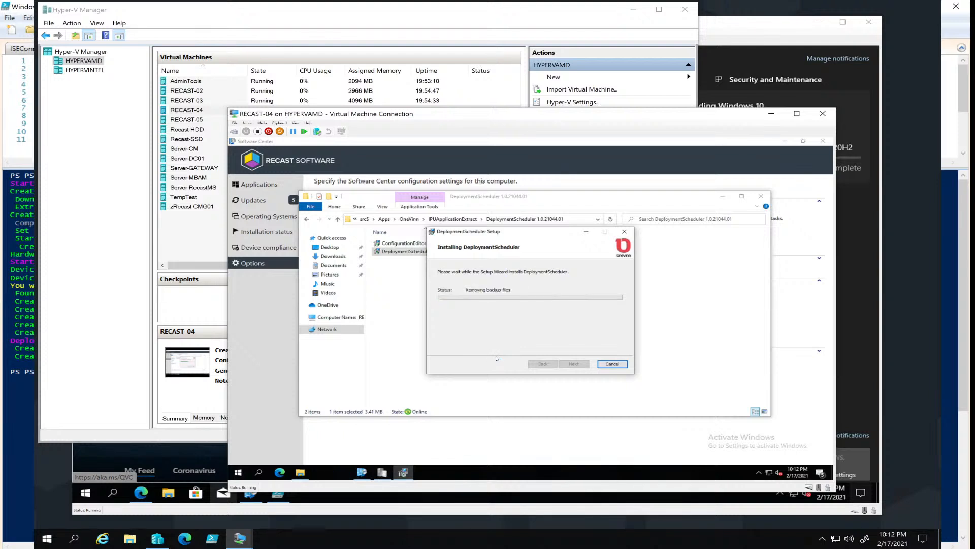
{"action": "left_click", "coordinate": [585, 366]}
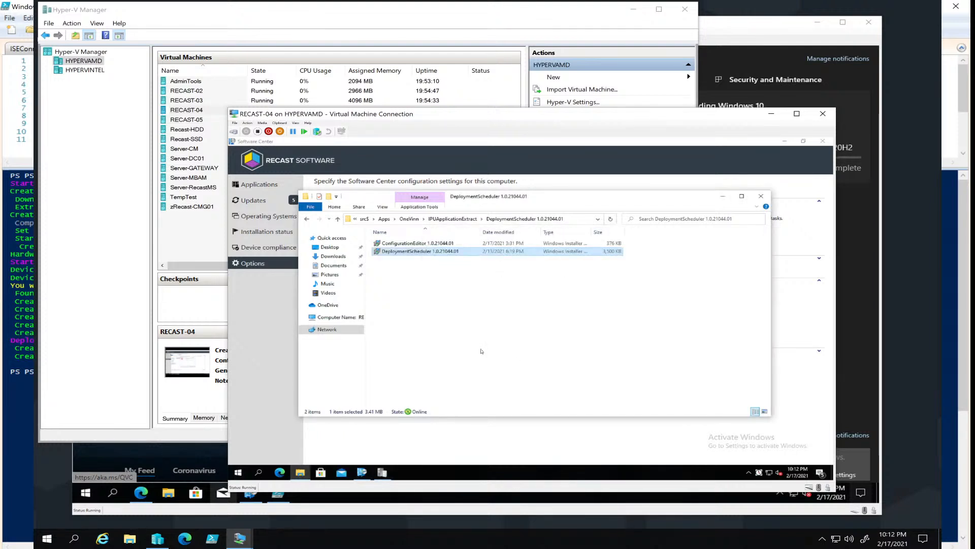
{"action": "left_click", "coordinate": [760, 196]}
Launch Deployment scheduler on RECAST-04, view its required apps, available apps, updates and restart center, and close it
{"action": "left_click", "coordinate": [237, 472]}
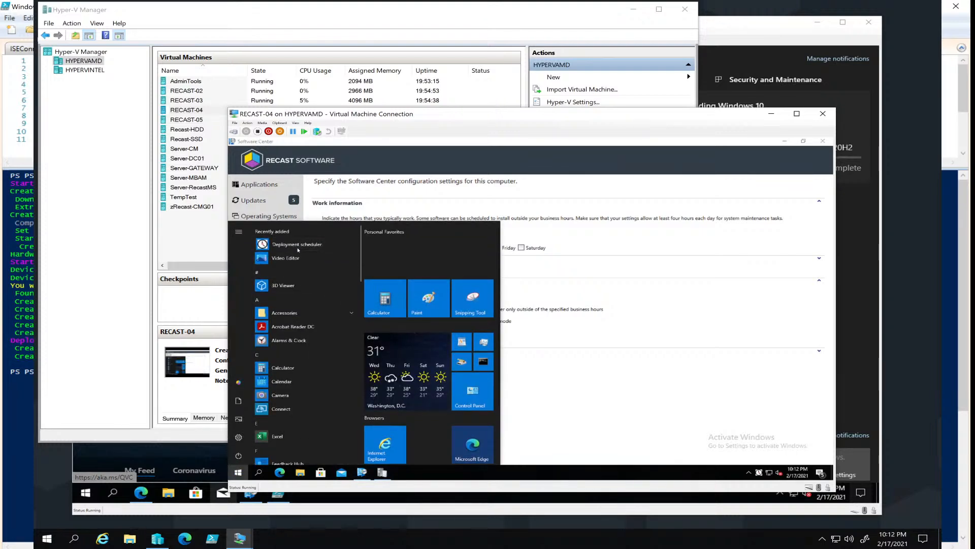
{"action": "left_click", "coordinate": [295, 245]}
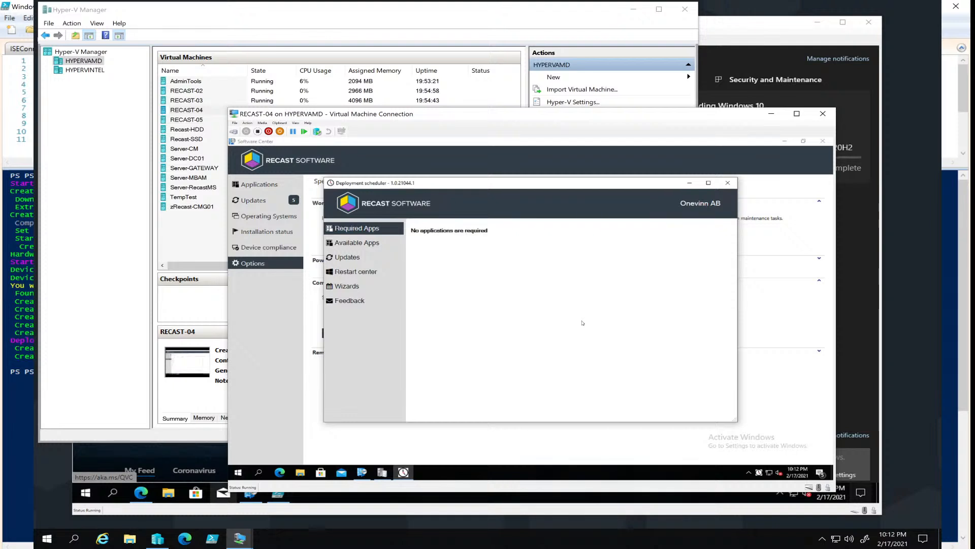
{"action": "left_click", "coordinate": [349, 244]}
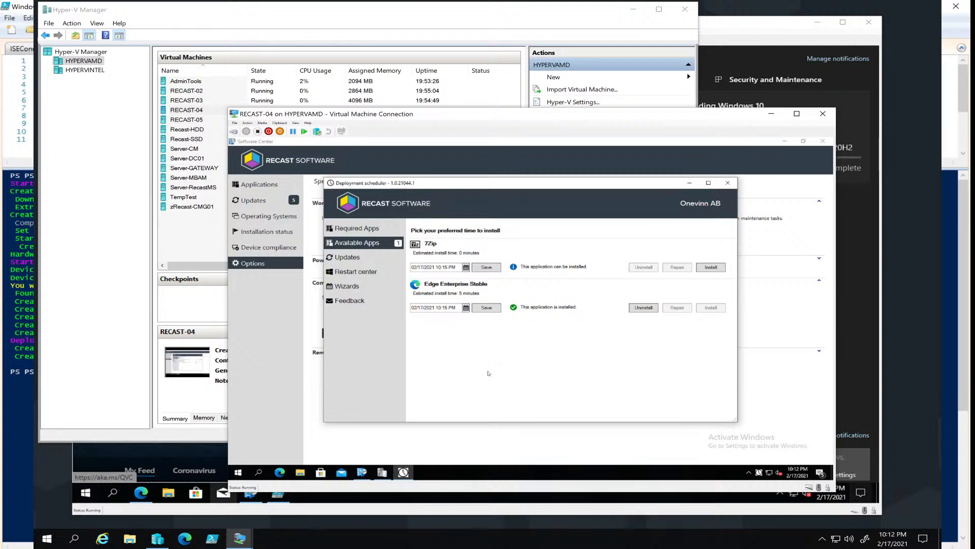
{"action": "left_click", "coordinate": [337, 258]}
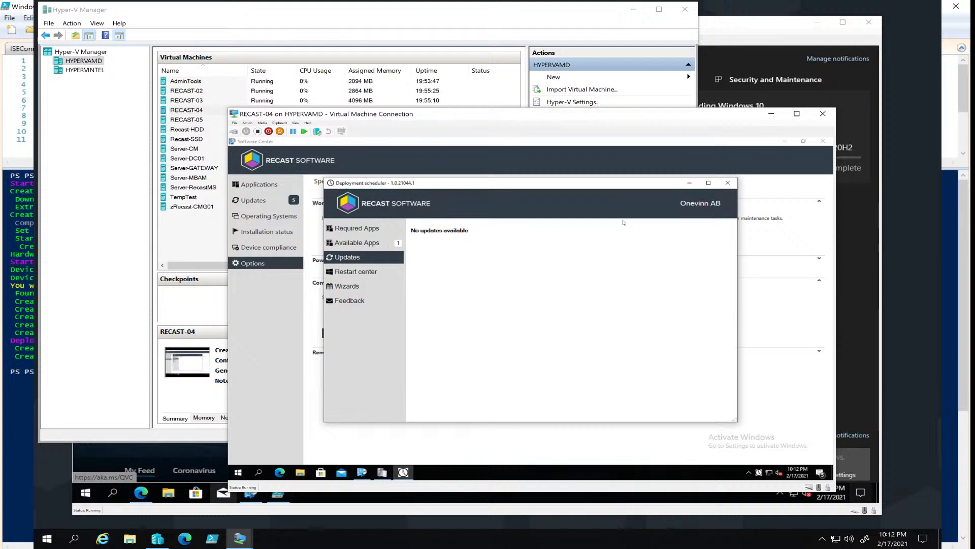
{"action": "left_click", "coordinate": [363, 274]}
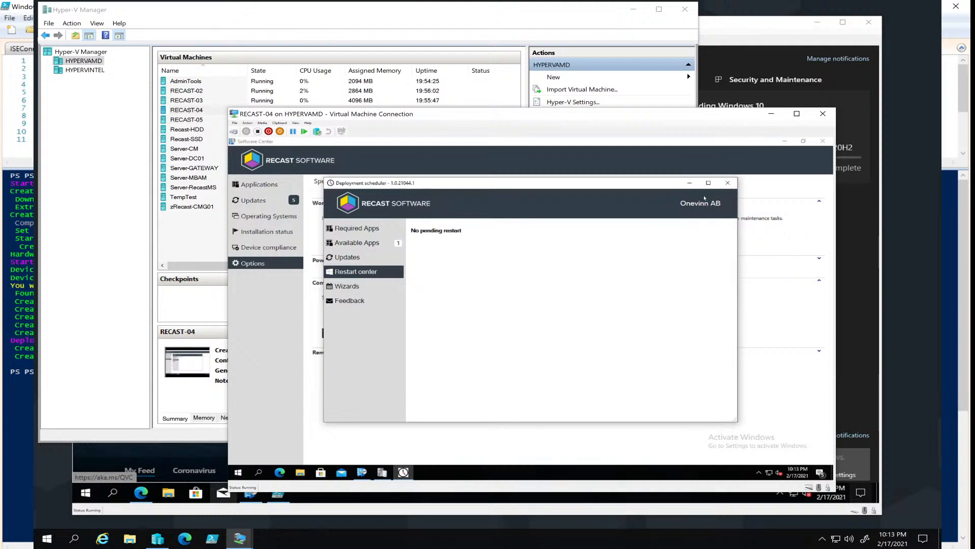
{"action": "left_click", "coordinate": [728, 183]}
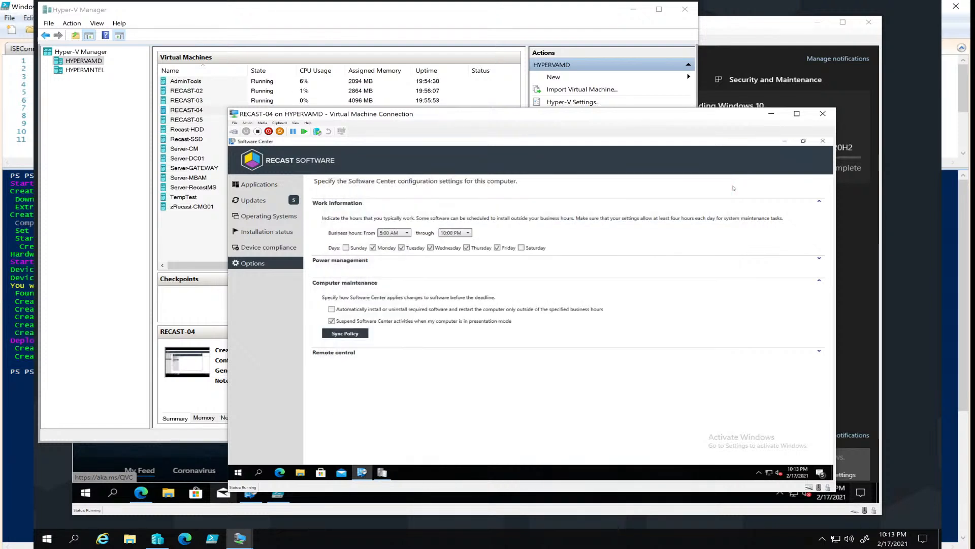
Close Software Center and the smsts log on RECAST-04, minimize that connection, and check the upgrade progress on RECAST-05
{"action": "left_click", "coordinate": [823, 140]}
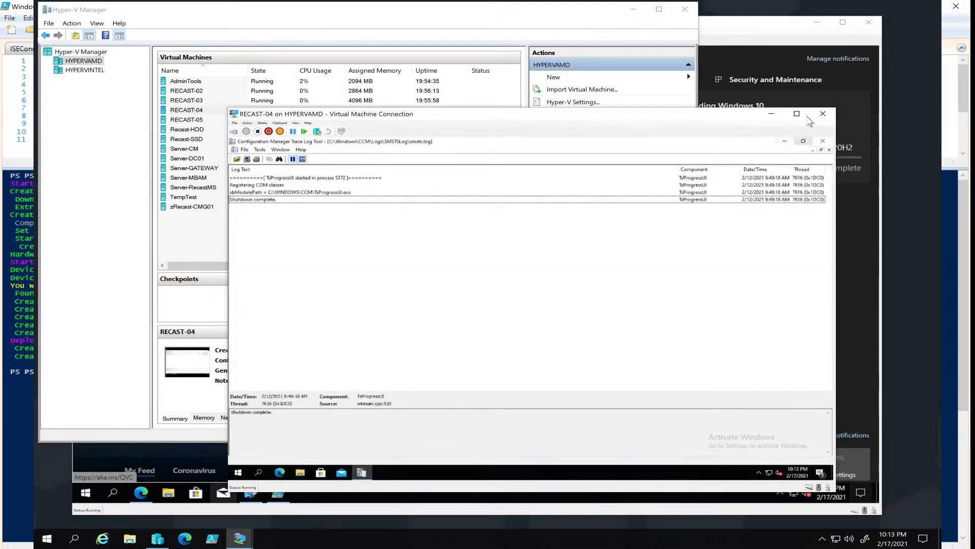
{"action": "left_click", "coordinate": [823, 141]}
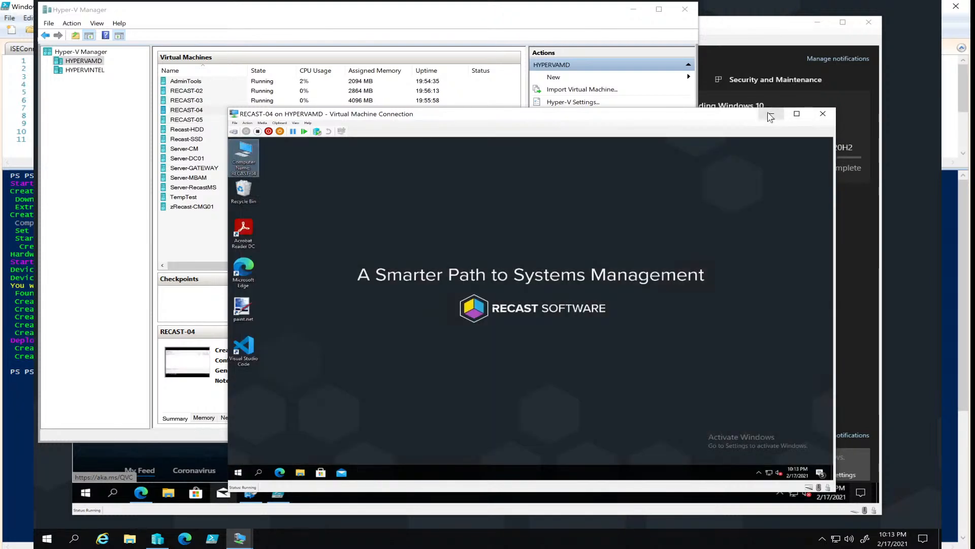
{"action": "left_click", "coordinate": [771, 114]}
{"action": "left_click", "coordinate": [764, 25]}
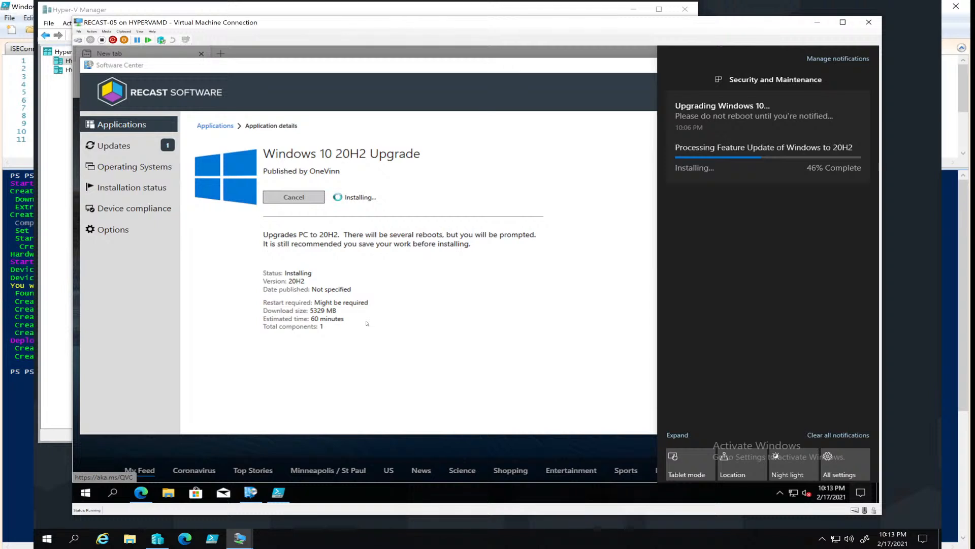
{"action": "left_click", "coordinate": [435, 339]}
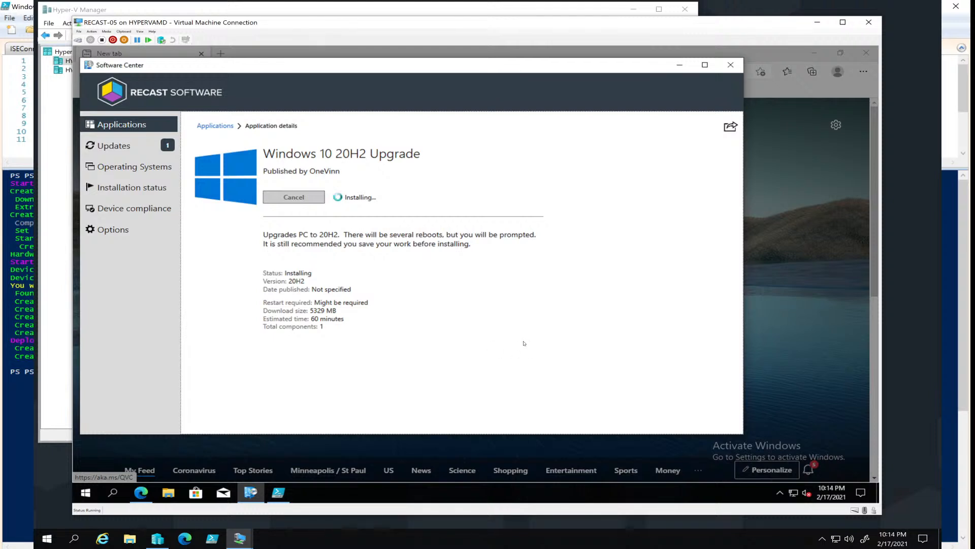
Switch to Microsoft Edge on the host, open the docs.recastsoftware.com Surface Deployment Accelerator page, and maximize the browser
{"action": "left_click", "coordinate": [187, 538]}
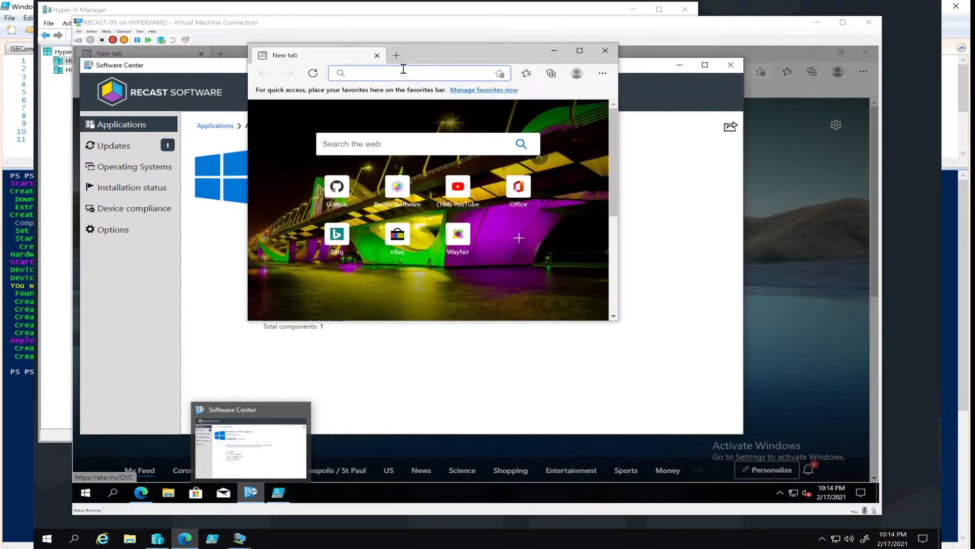
{"action": "type", "text": "doc"}
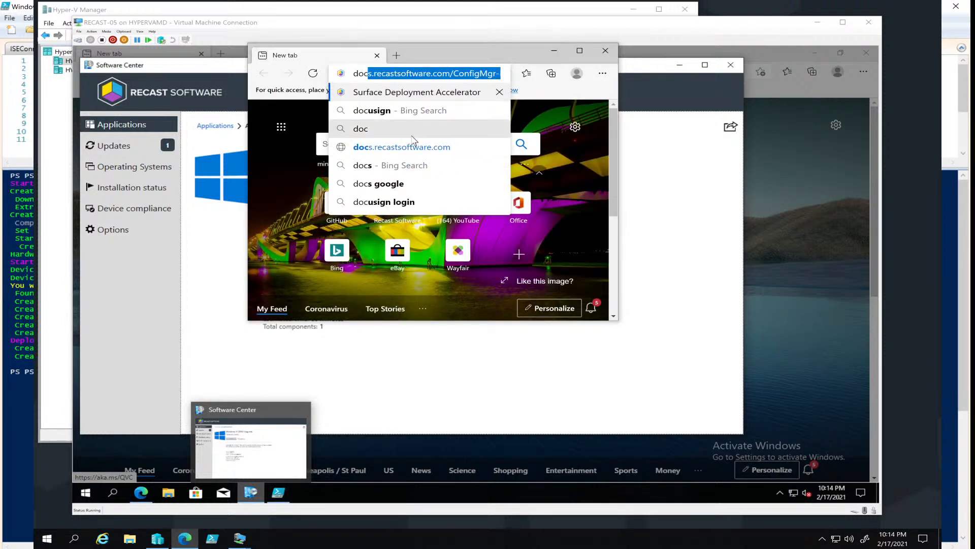
{"action": "key", "text": "Return"}
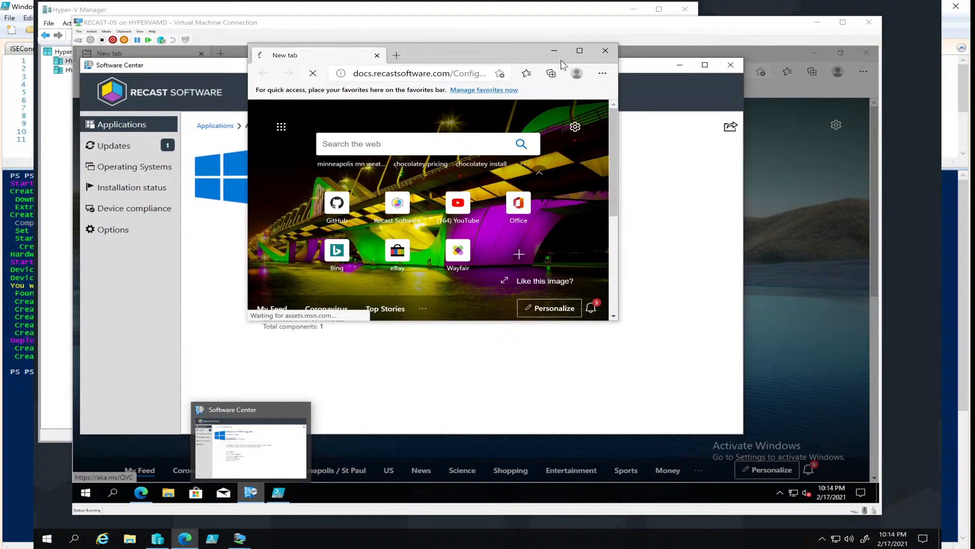
{"action": "left_click", "coordinate": [578, 50]}
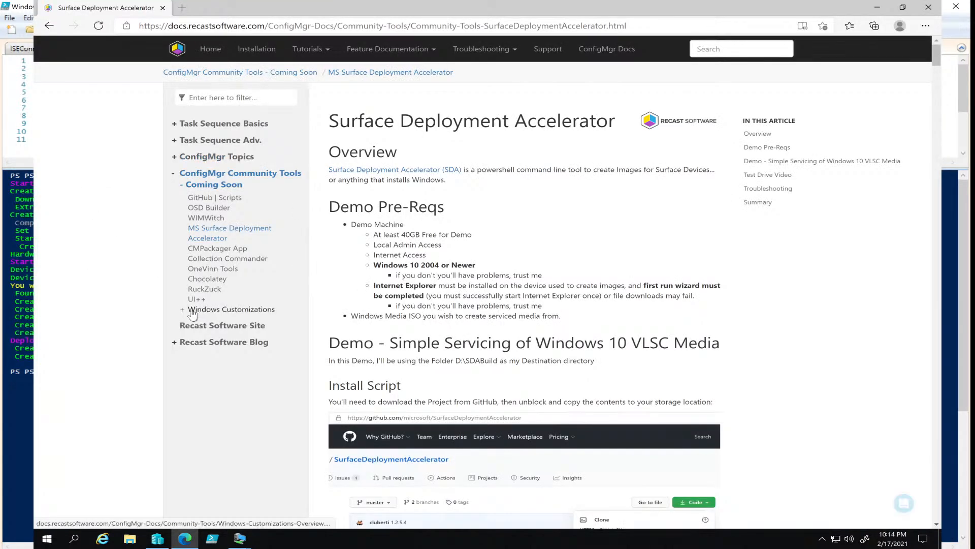
Open the OneVinn Tools article and review its IPU Application section, including the setup, collections and Deployment Scheduler Add-on content
{"action": "left_click", "coordinate": [214, 270]}
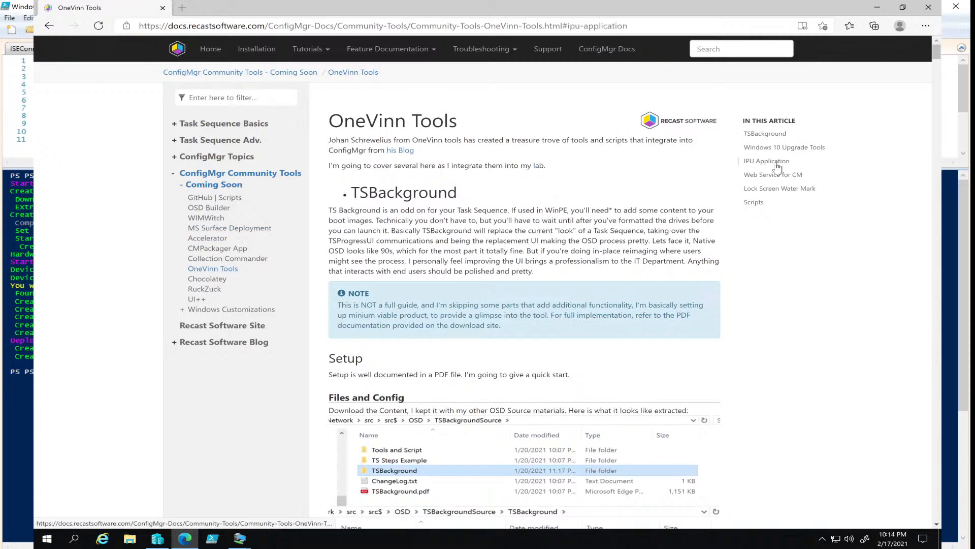
{"action": "left_click", "coordinate": [776, 165]}
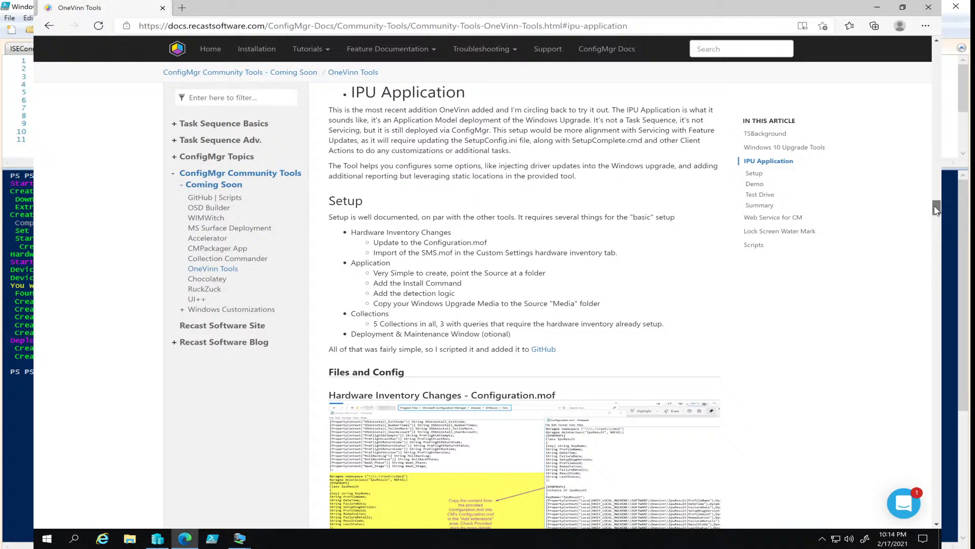
{"action": "left_click_drag", "start_coordinate": [936, 209], "coordinate": [939, 306]}
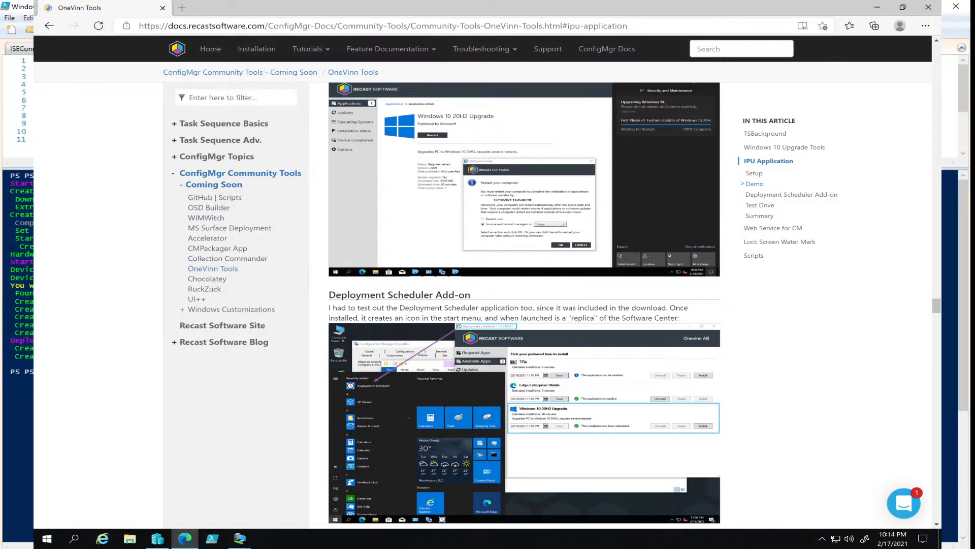
{"action": "left_click_drag", "start_coordinate": [938, 309], "coordinate": [940, 267]}
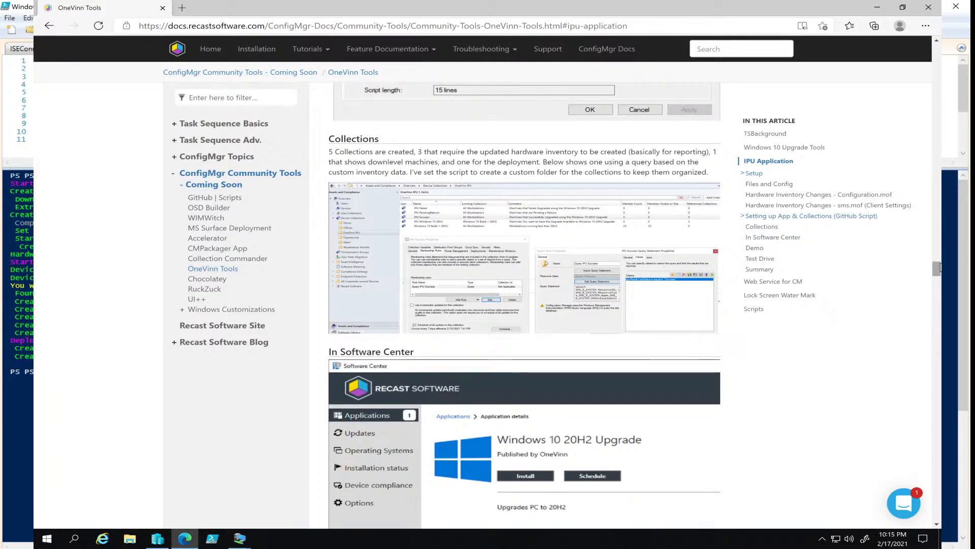